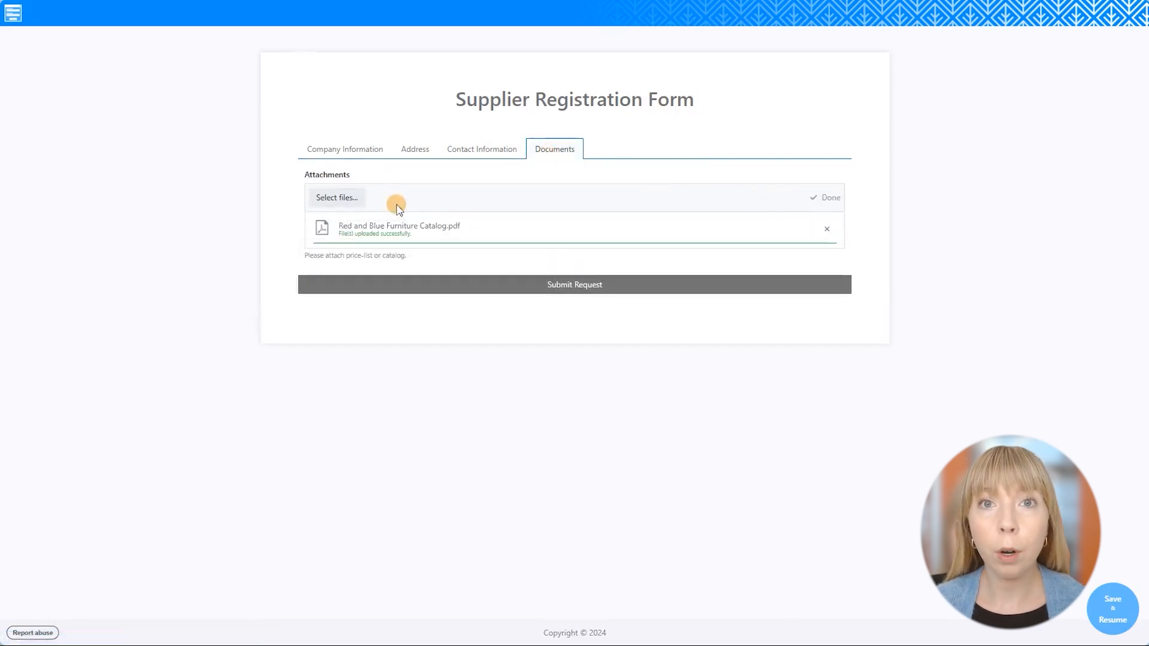
Submit the Red and Blue Furniture supplier registration with its catalog PDF attached.
{"action": "left_click", "coordinate": [471, 280]}
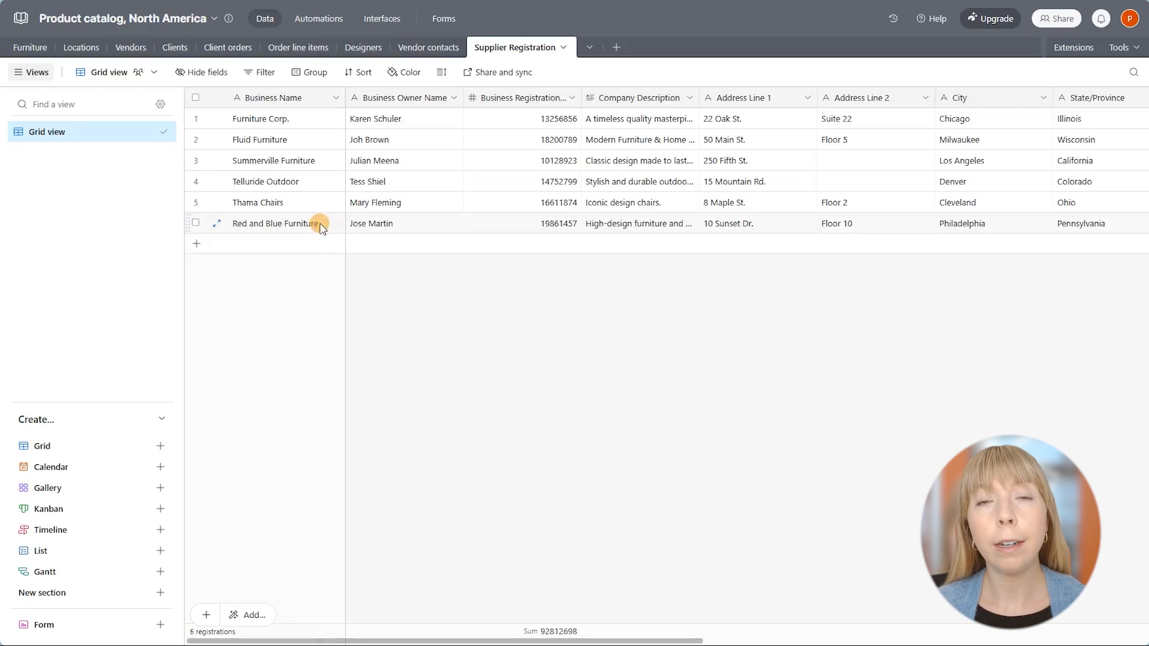
Preview and scroll through row 6's Red and Blue Furniture Catalog.pdf attachment in Airtable.
{"action": "left_click_drag", "start_coordinate": [641, 638], "coordinate": [1079, 584]}
{"action": "left_click", "coordinate": [964, 220]}
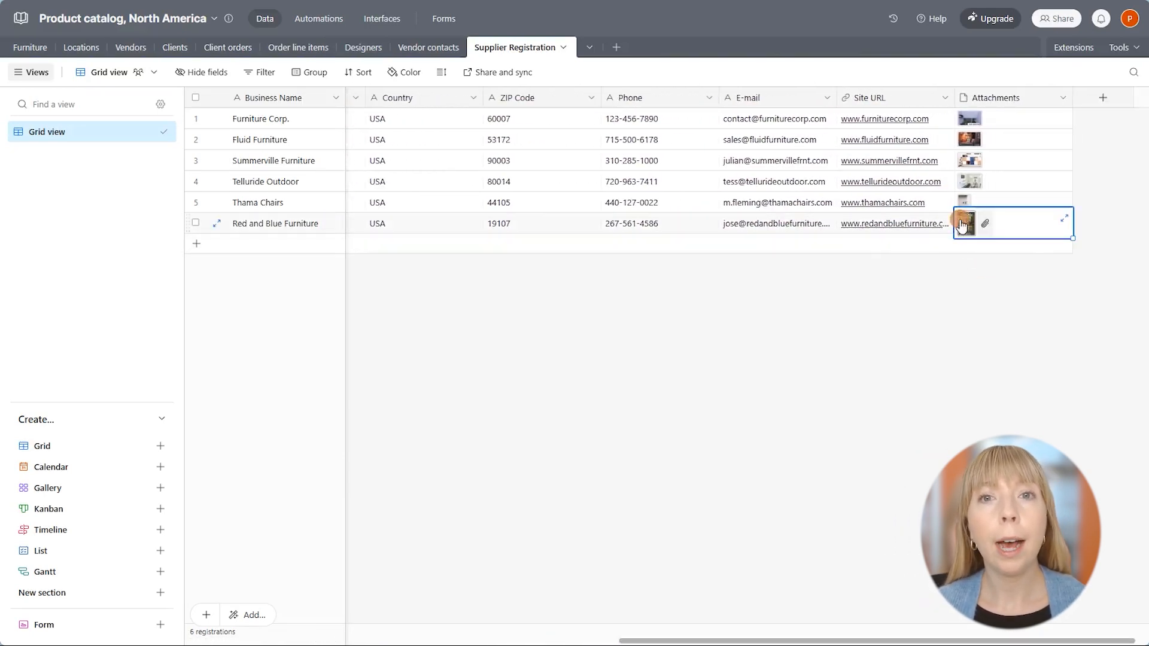
{"action": "left_click", "coordinate": [964, 219]}
{"action": "scroll", "coordinate": [869, 215], "scroll_direction": "down", "scroll_amount": 5}
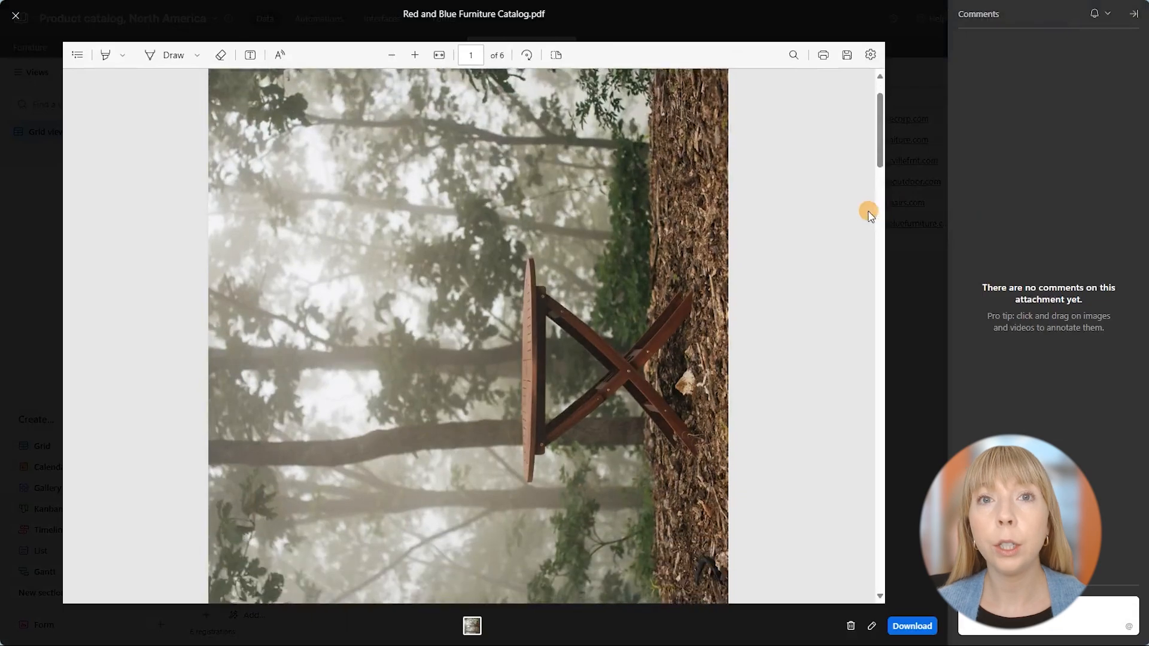
{"action": "scroll", "coordinate": [869, 216], "scroll_direction": "down", "scroll_amount": 8}
{"action": "scroll", "coordinate": [868, 210], "scroll_direction": "up", "scroll_amount": 6}
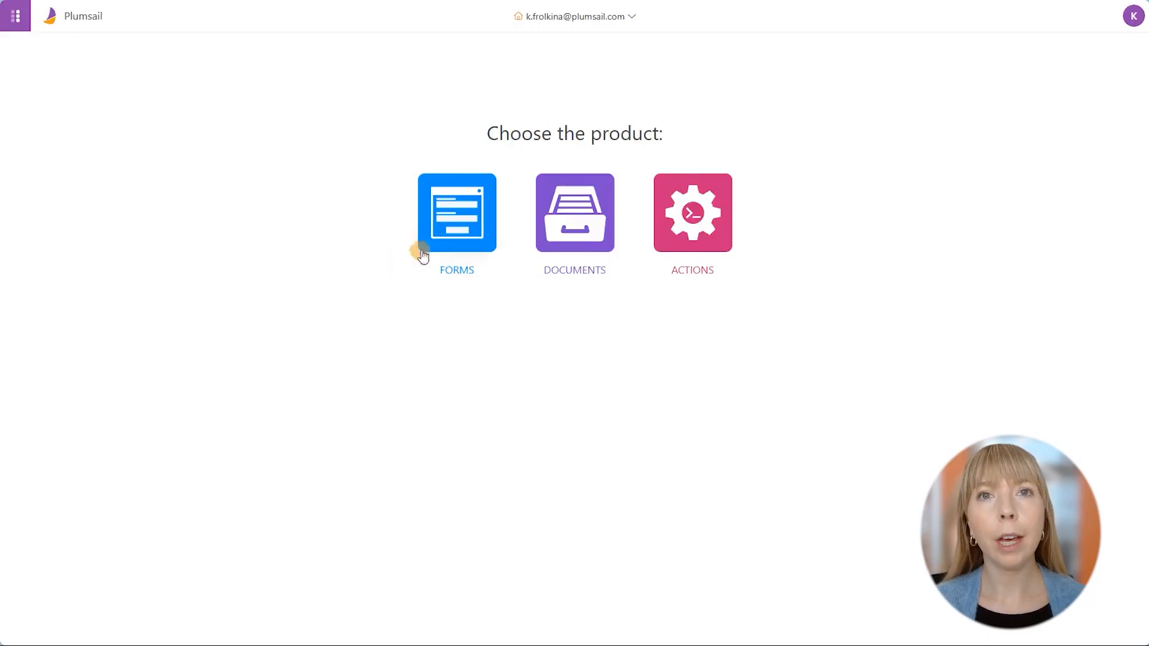
Start a new Plumsail form from a ready-made template in the Forms list.
{"action": "left_click", "coordinate": [445, 237]}
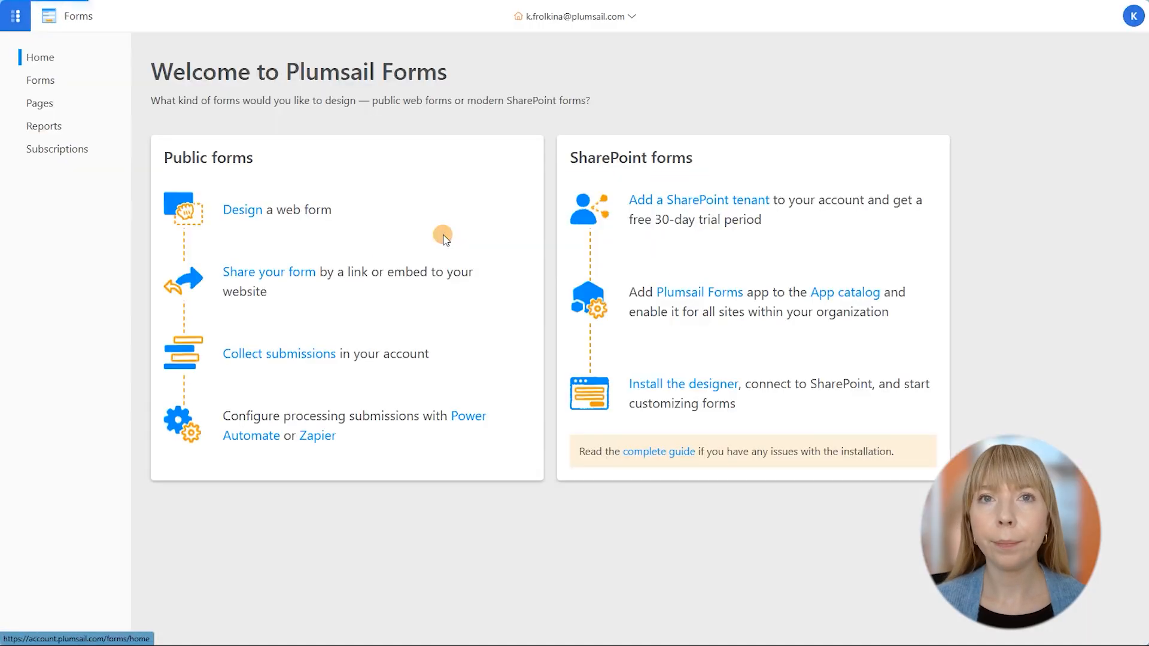
{"action": "left_click", "coordinate": [26, 82]}
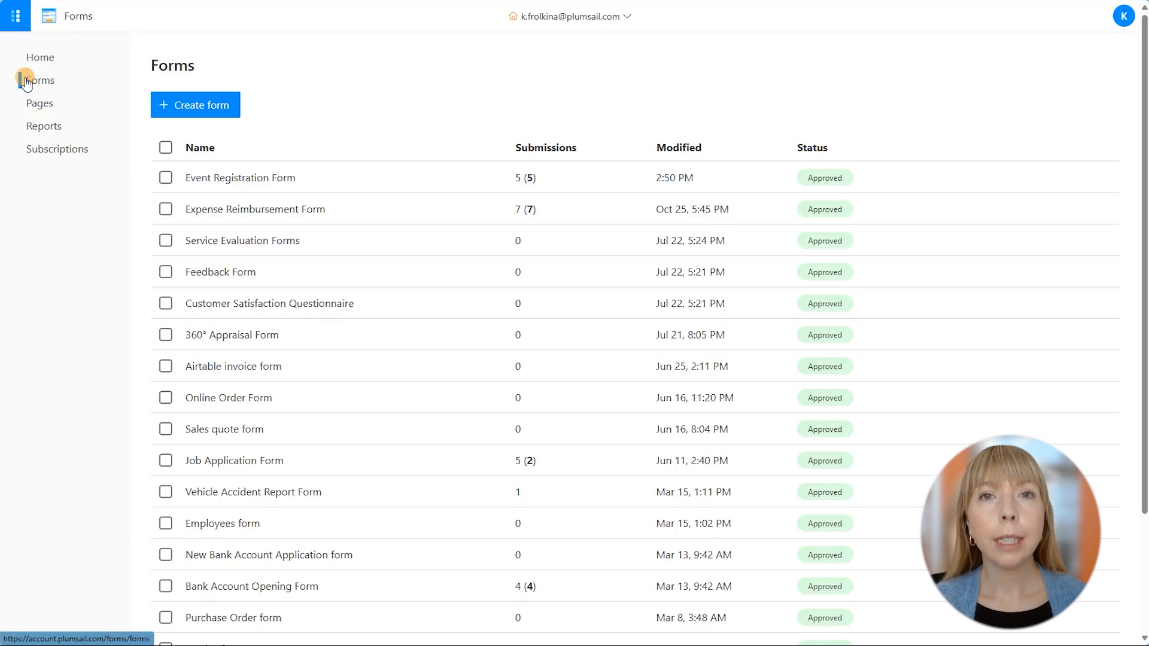
{"action": "left_click", "coordinate": [184, 114]}
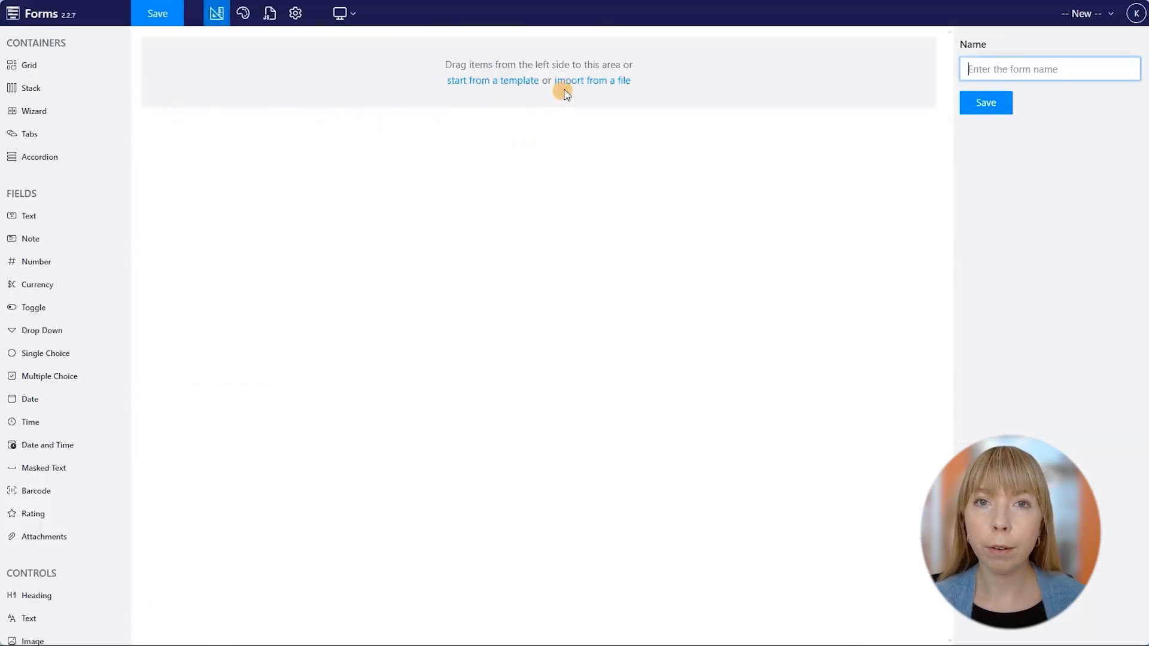
{"action": "left_click", "coordinate": [525, 84]}
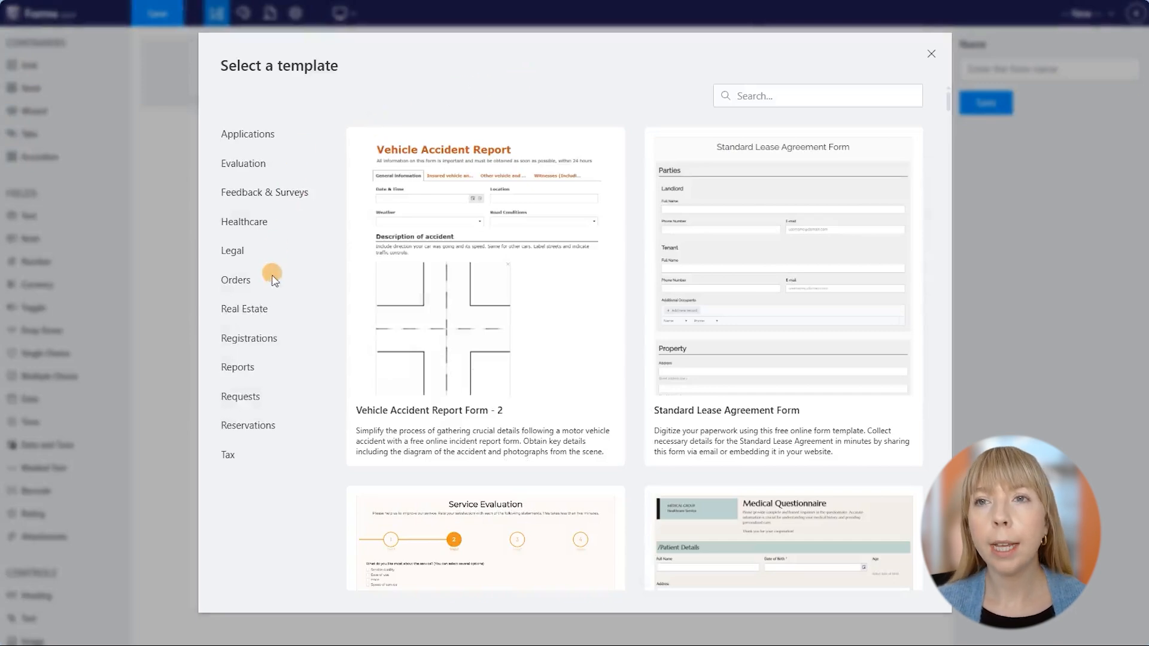
Use the Registrations template Supplier Registration Form - 2, name it Supplier Registration Form, and save.
{"action": "left_click", "coordinate": [270, 338]}
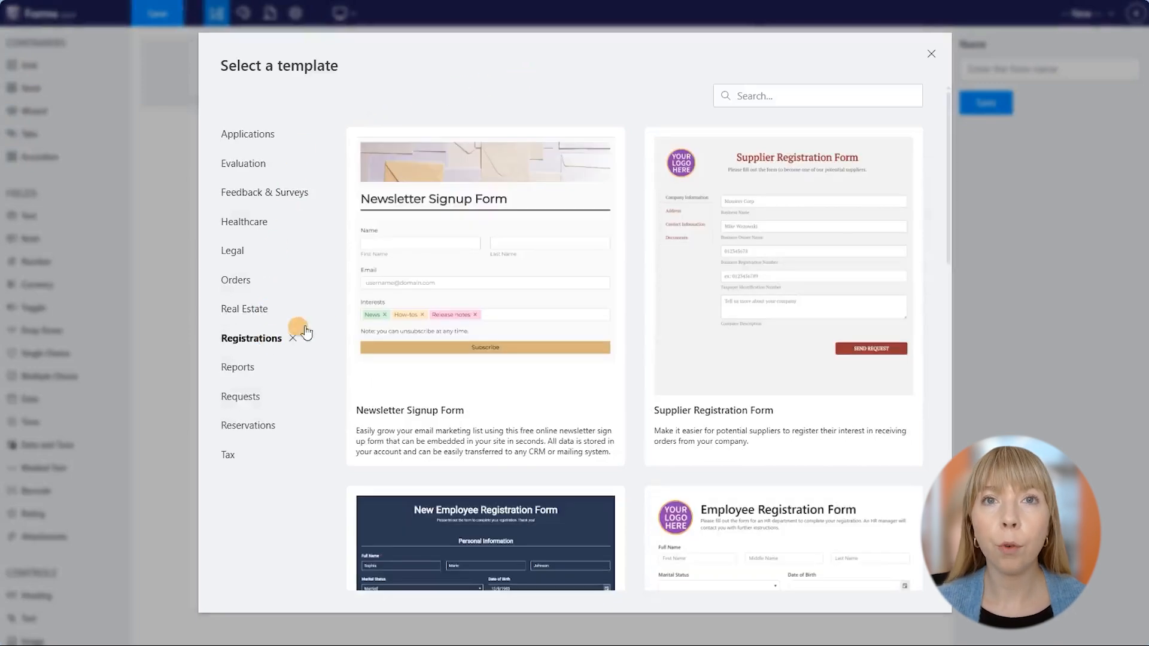
{"action": "scroll", "coordinate": [641, 289], "scroll_direction": "down", "scroll_amount": 10}
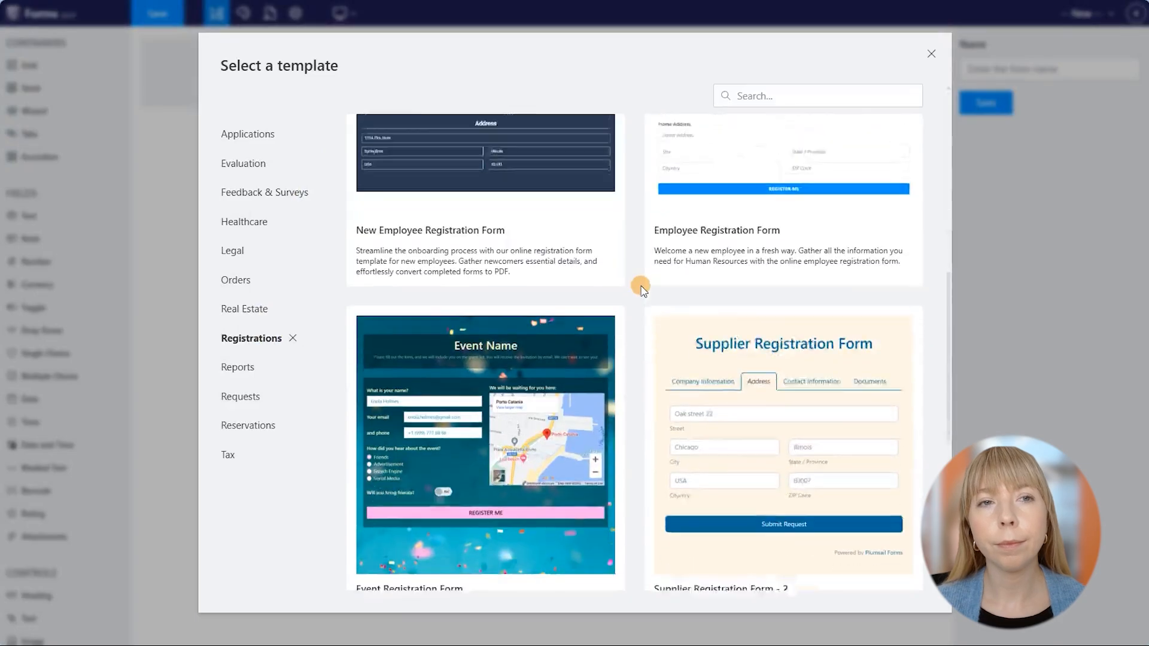
{"action": "left_click", "coordinate": [653, 289]}
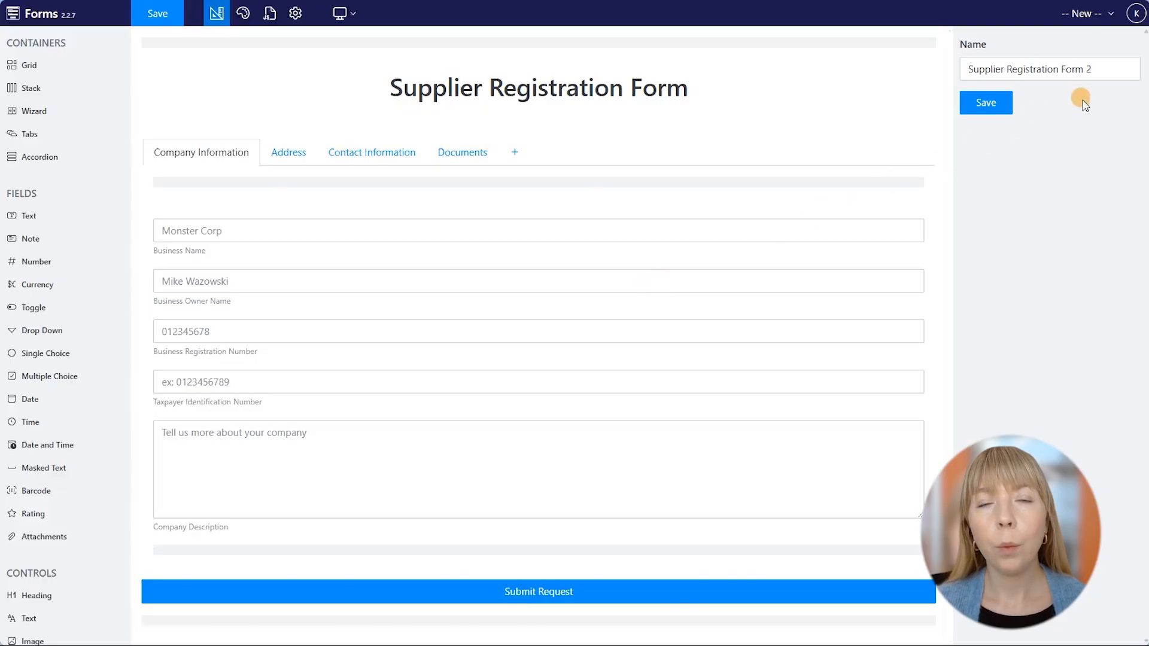
{"action": "left_click", "coordinate": [1096, 67]}
{"action": "left_click", "coordinate": [989, 105]}
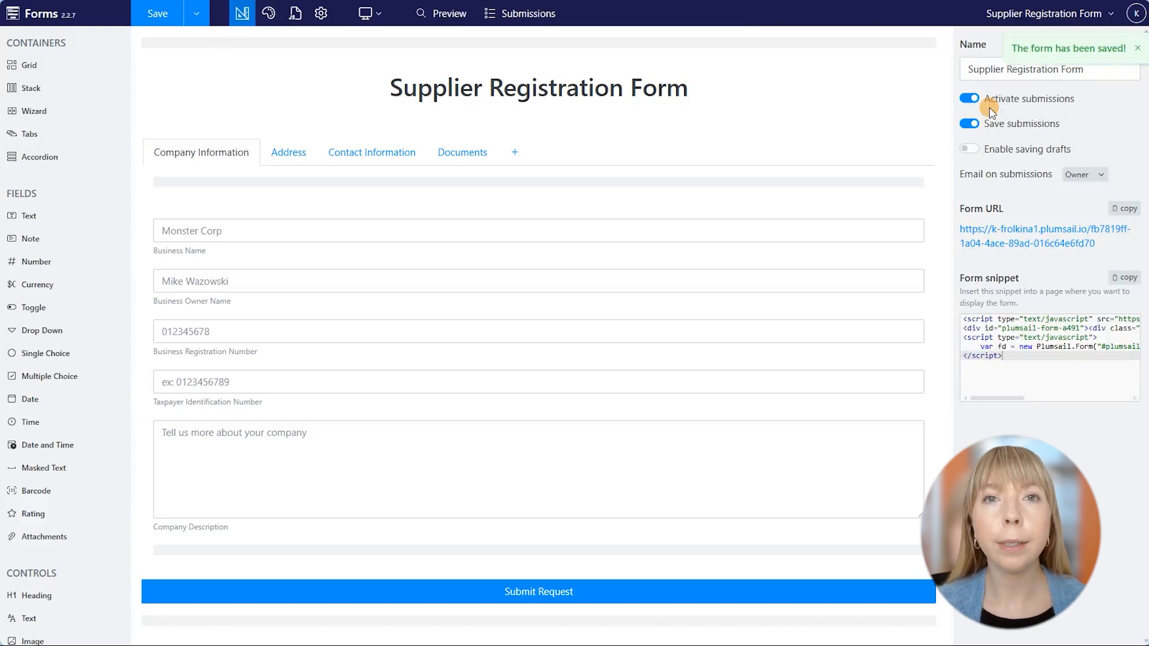
In the form's Airtable settings, grant the forms service access to Airtable bases.
{"action": "left_click", "coordinate": [328, 22]}
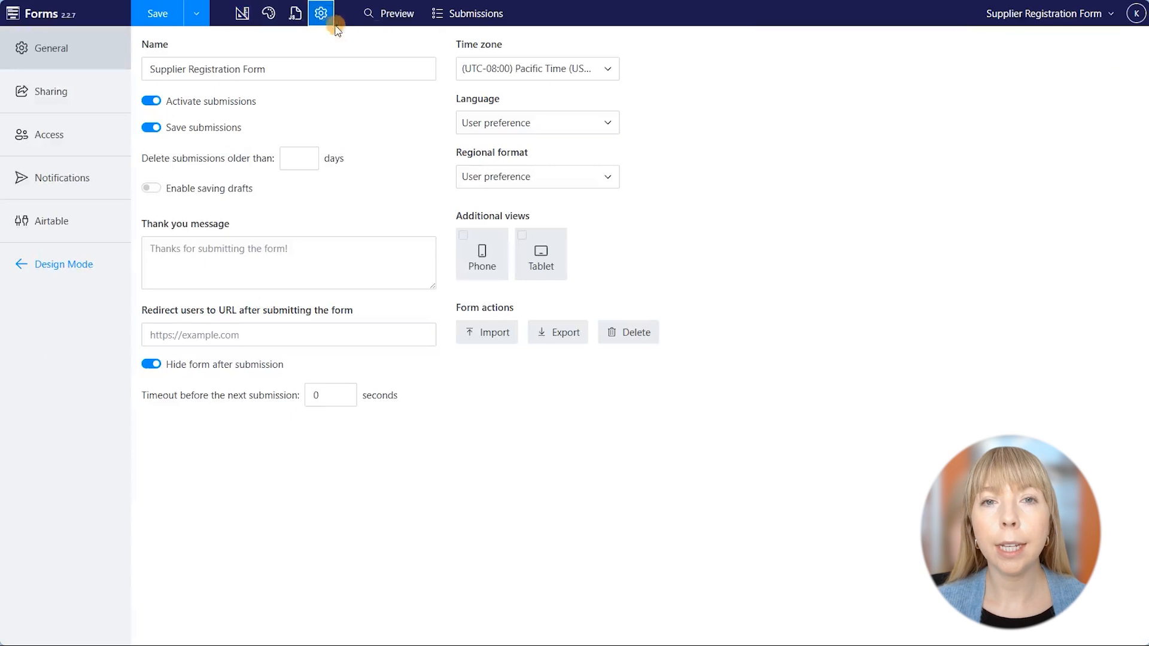
{"action": "left_click", "coordinate": [107, 223]}
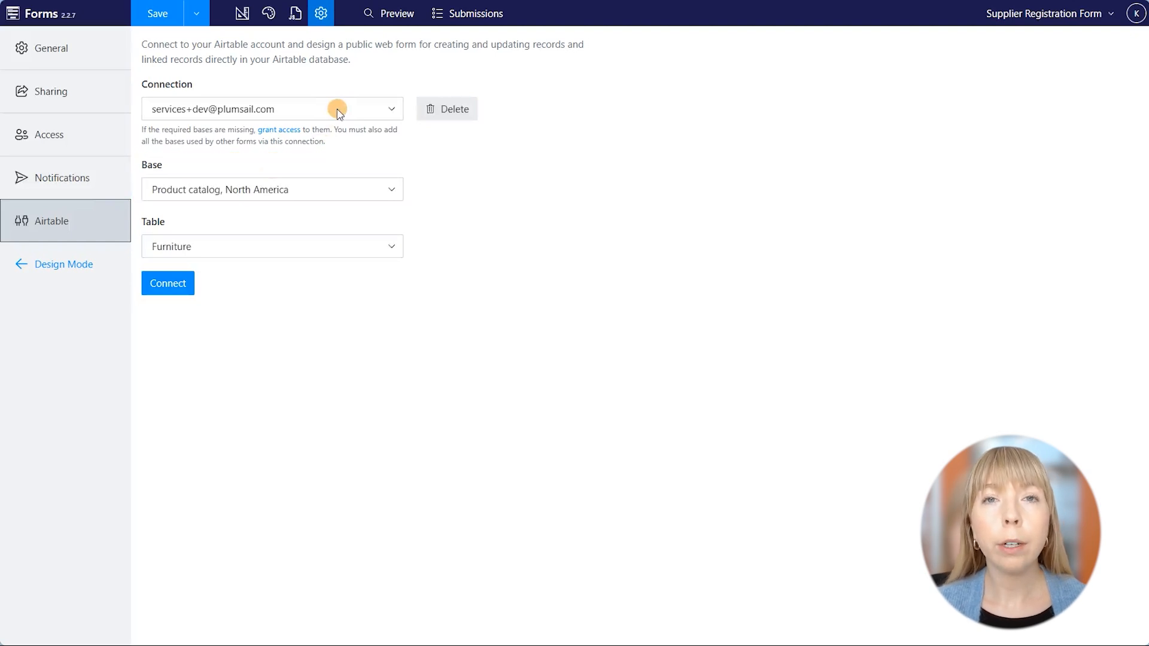
{"action": "left_click", "coordinate": [279, 129]}
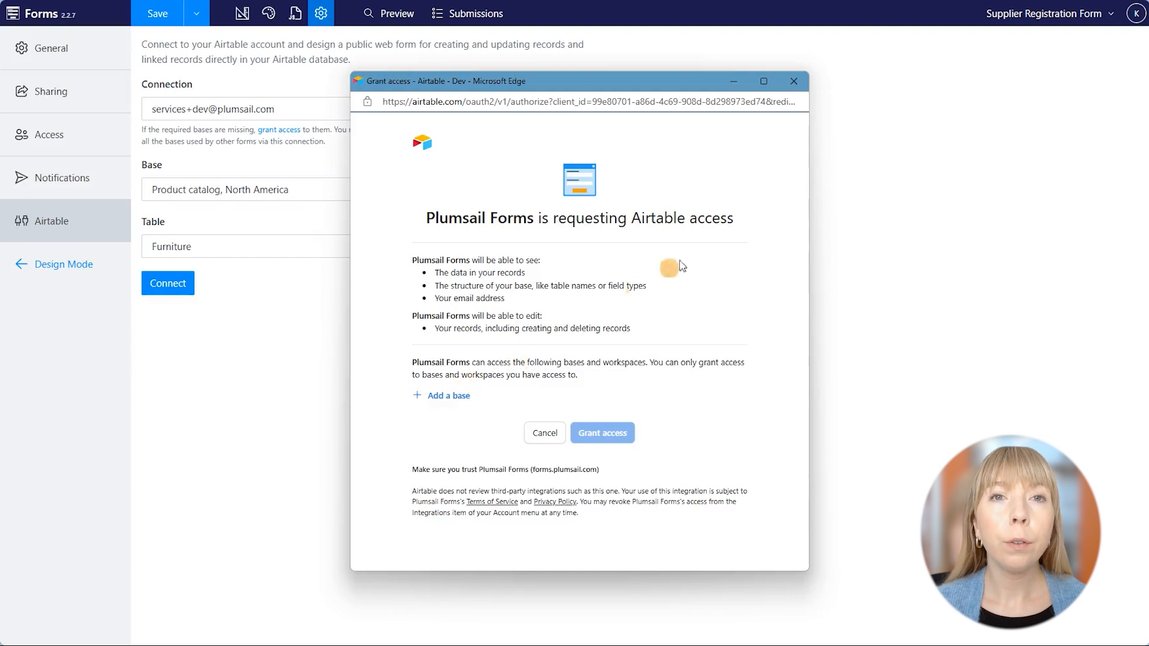
{"action": "left_click", "coordinate": [794, 81]}
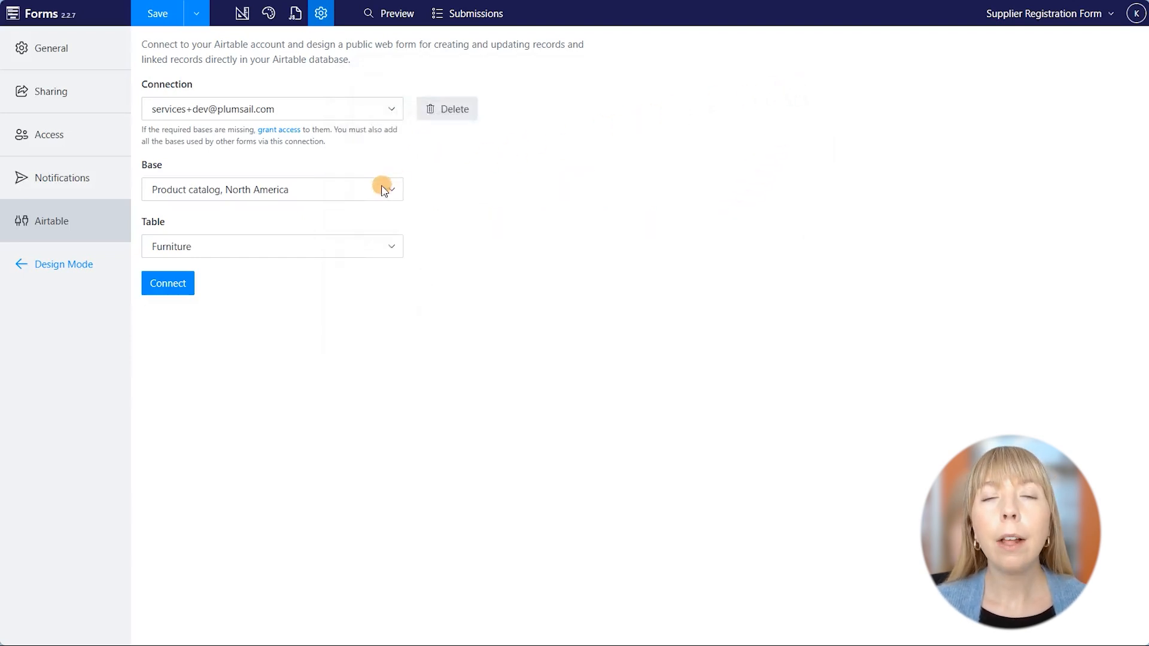
Connect the form to the Supplier Registration table with record editing left off, then return to Design.
{"action": "left_click", "coordinate": [371, 247]}
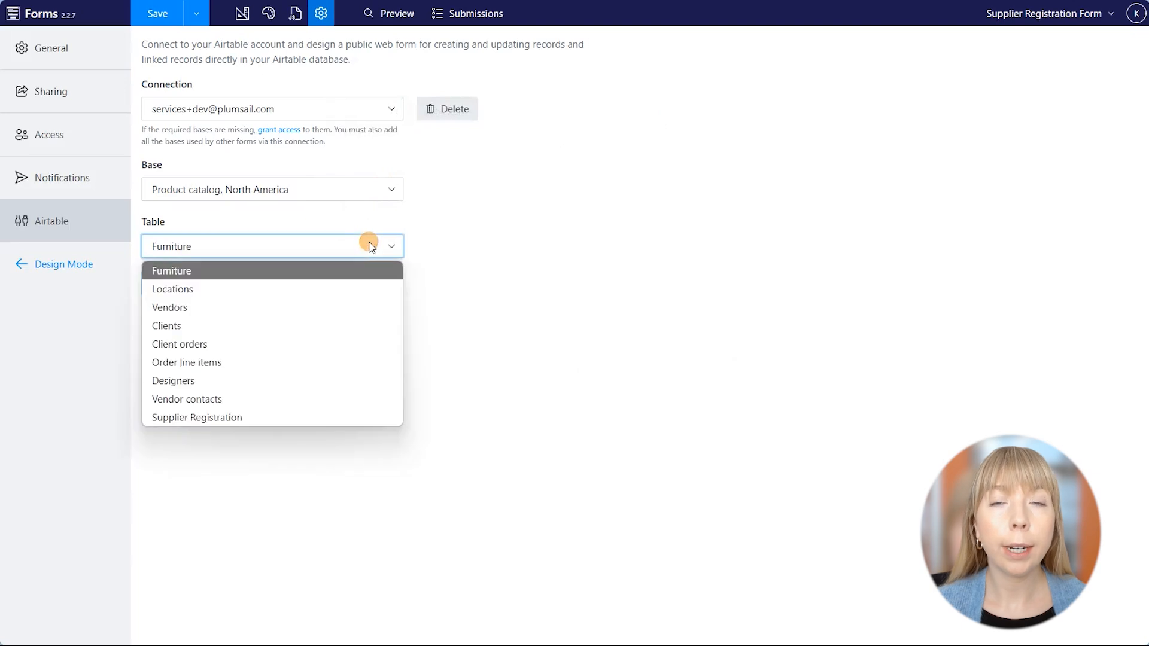
{"action": "left_click", "coordinate": [292, 418]}
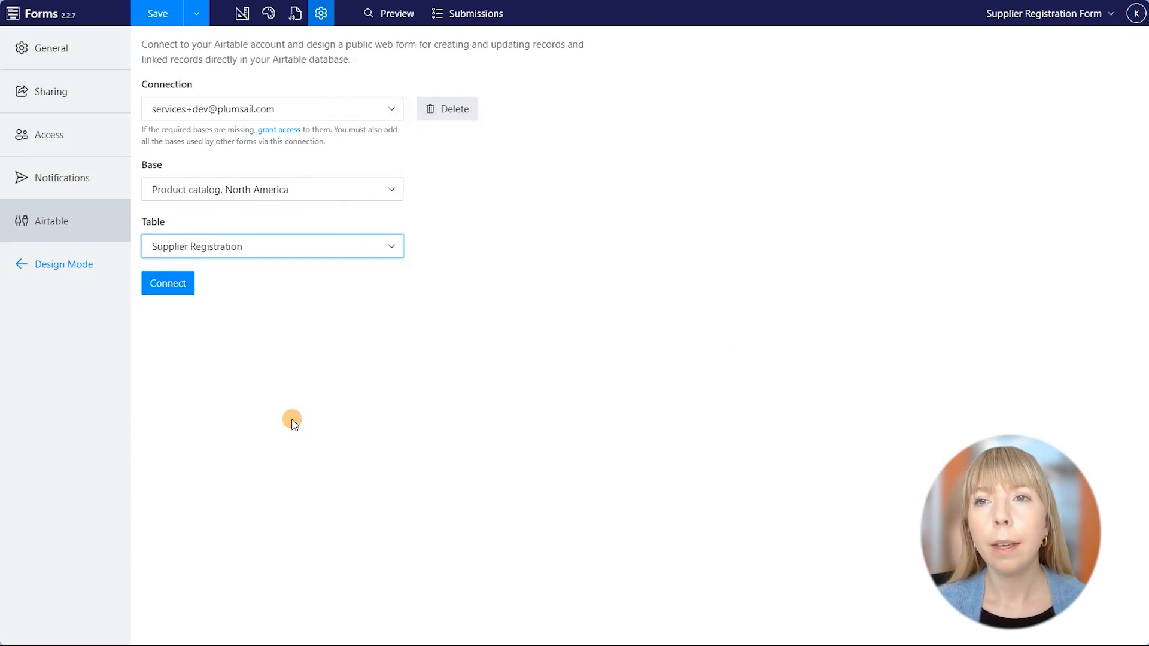
{"action": "left_click", "coordinate": [173, 289]}
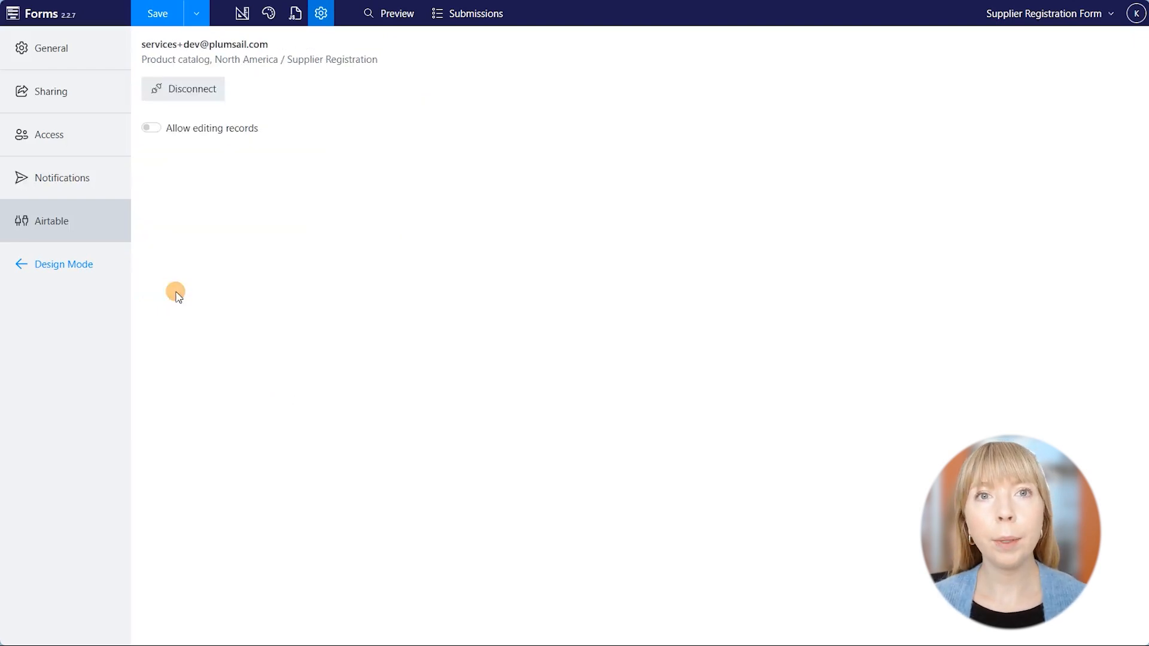
{"action": "left_click", "coordinate": [153, 128]}
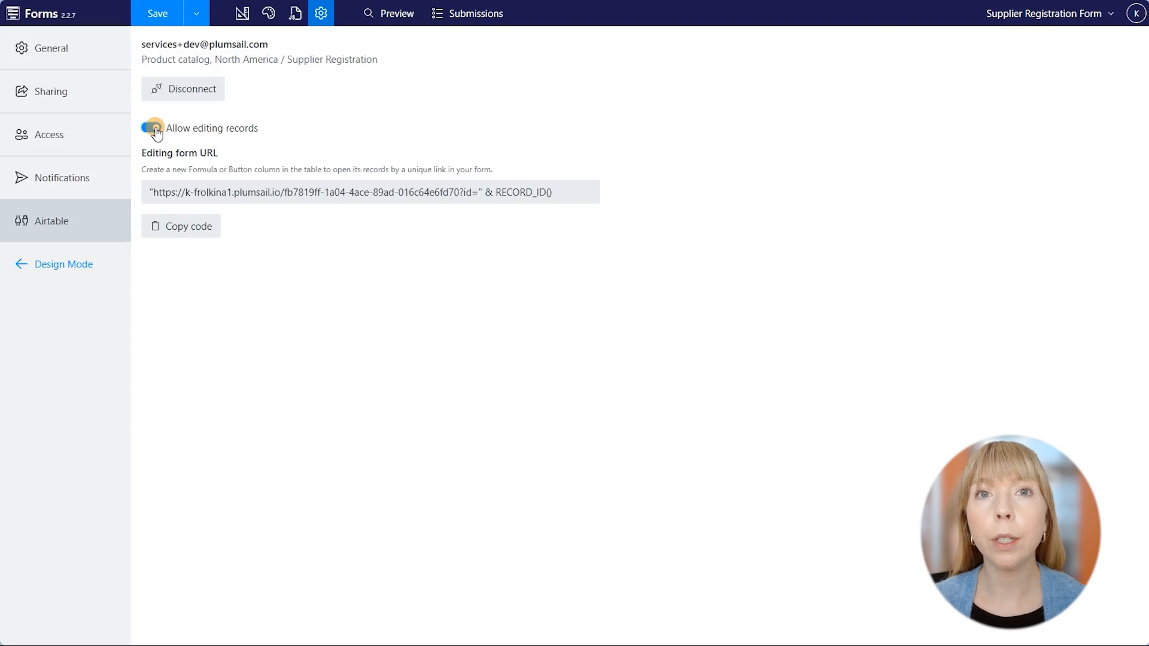
{"action": "left_click", "coordinate": [155, 128]}
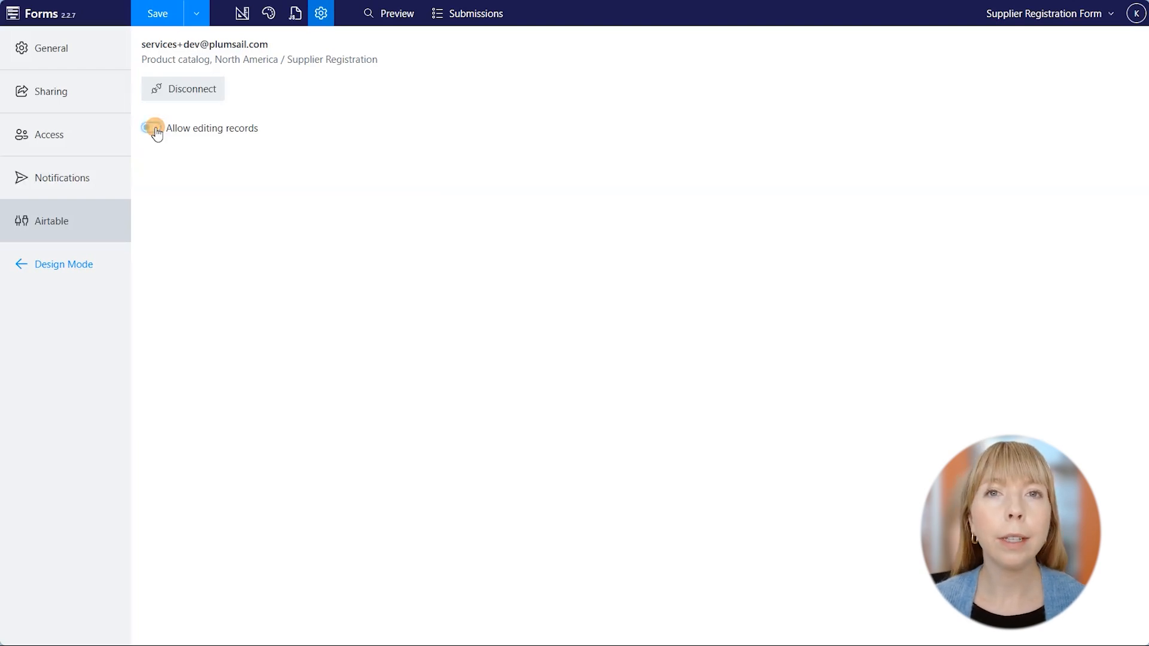
{"action": "left_click", "coordinate": [242, 24]}
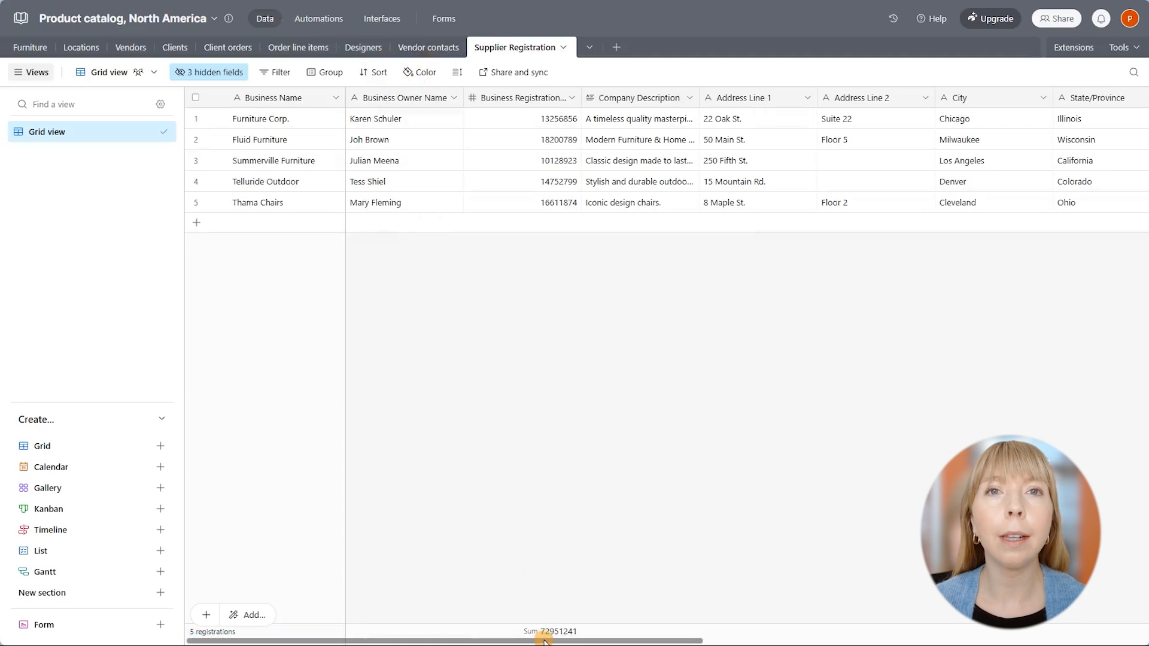
{"action": "left_click_drag", "start_coordinate": [545, 639], "coordinate": [951, 632]}
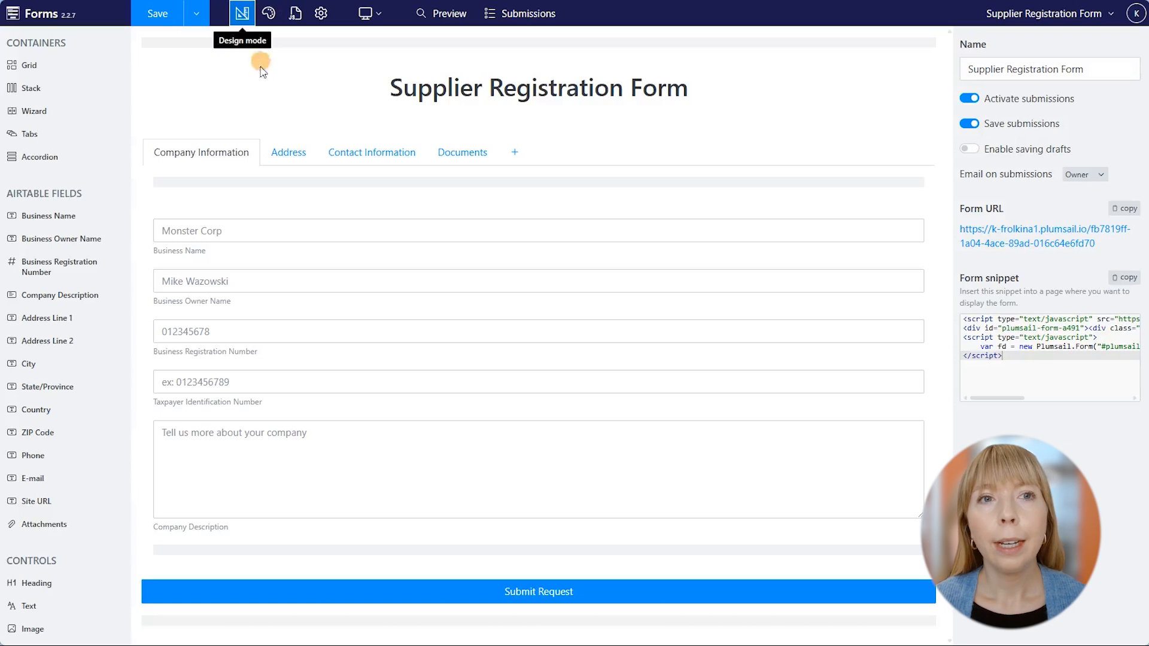
Review the Address, Contact Information and Documents tabs and refresh the linked Airtable fields list.
{"action": "left_click", "coordinate": [272, 154]}
{"action": "left_click", "coordinate": [374, 159]}
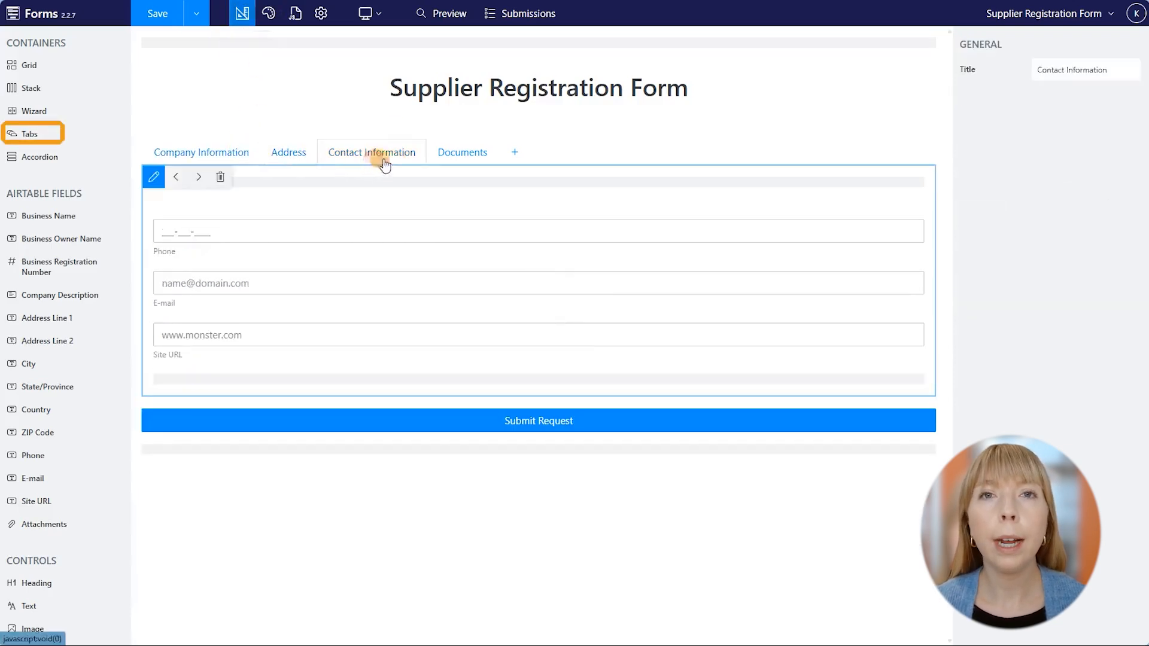
{"action": "left_click", "coordinate": [439, 158]}
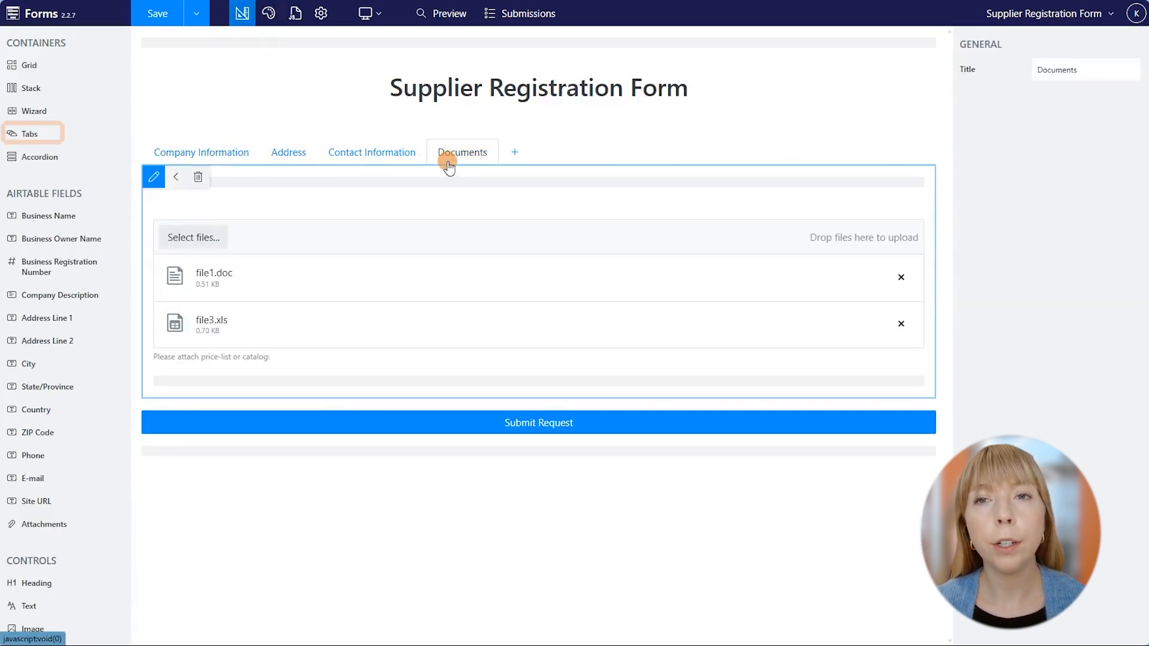
{"action": "left_click", "coordinate": [238, 151]}
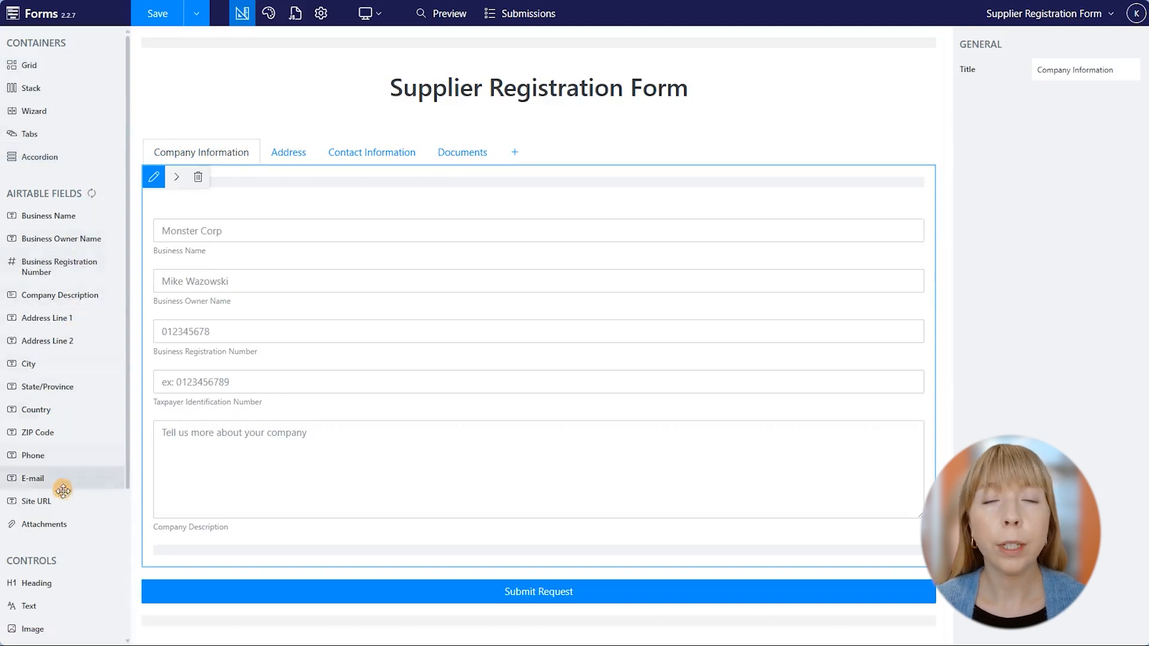
{"action": "left_click", "coordinate": [91, 193]}
Replace Company Information placeholders with Airtable Business Name, Business Registration Number and Company Description fields.
{"action": "left_click", "coordinate": [179, 223]}
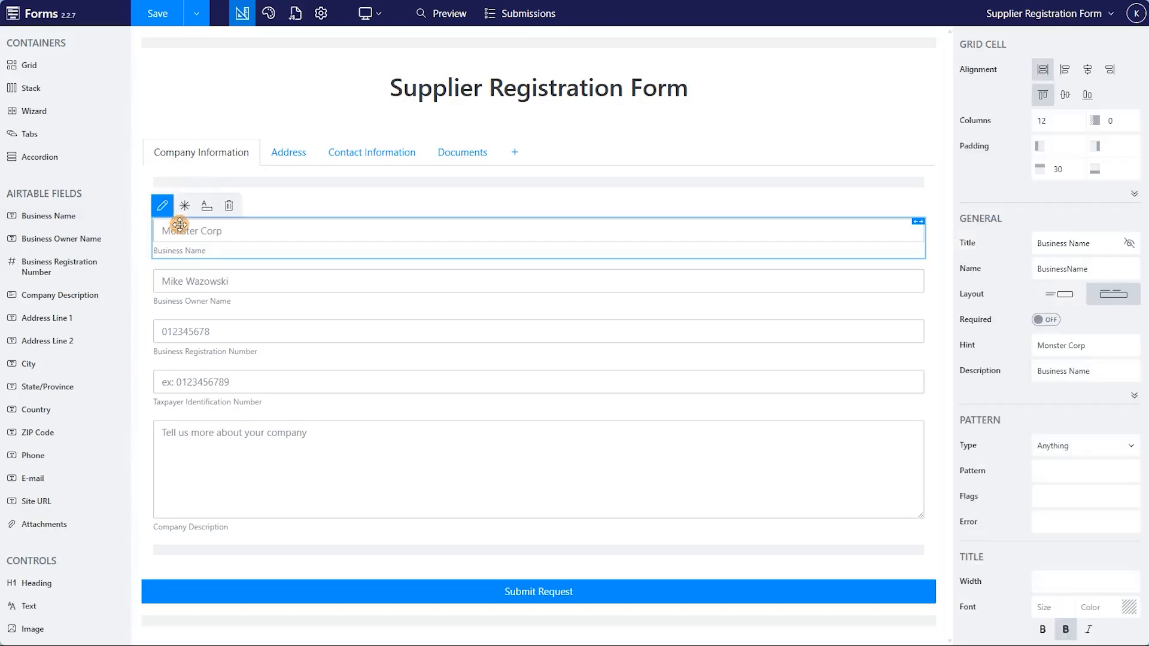
{"action": "left_click", "coordinate": [230, 204]}
{"action": "left_click_drag", "start_coordinate": [66, 216], "coordinate": [188, 232]}
{"action": "left_click", "coordinate": [186, 250]}
{"action": "left_click", "coordinate": [229, 225]}
{"action": "left_click", "coordinate": [198, 303]}
{"action": "left_click", "coordinate": [228, 274]}
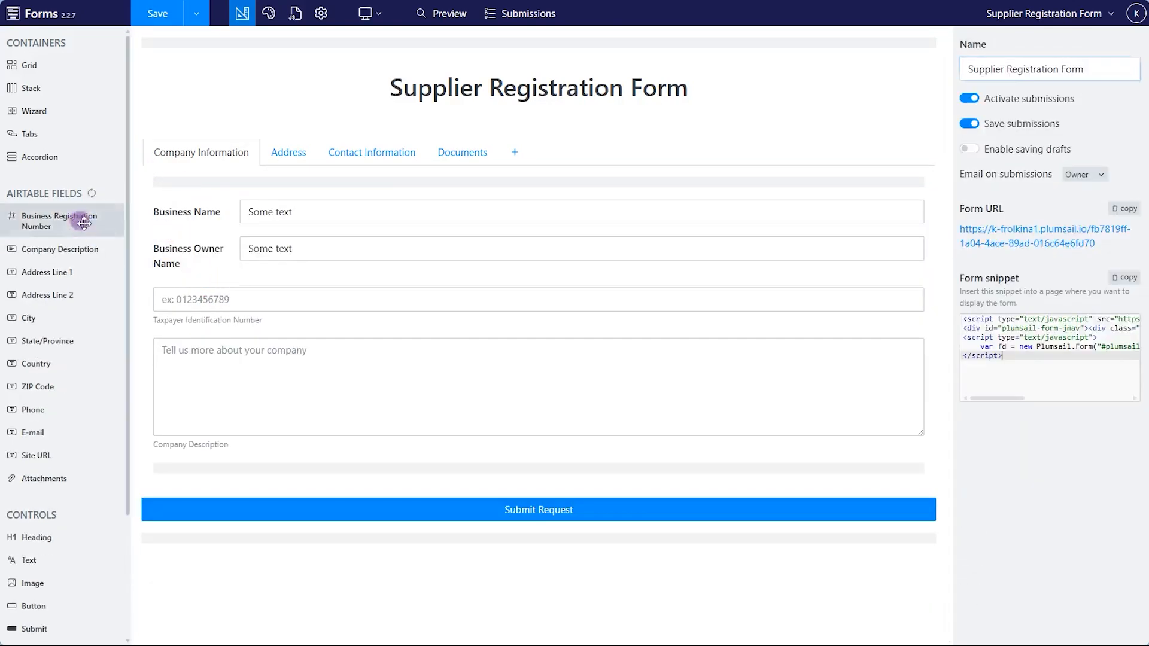
{"action": "left_click_drag", "start_coordinate": [82, 220], "coordinate": [190, 280]}
{"action": "left_click", "coordinate": [202, 365]}
{"action": "left_click", "coordinate": [229, 340]}
{"action": "left_click", "coordinate": [216, 370]}
{"action": "left_click", "coordinate": [232, 340]}
{"action": "left_click_drag", "start_coordinate": [87, 219], "coordinate": [229, 361]}
Replace Address tab placeholders with Address Line 1, State/Province, Country and ZIP Code fields.
{"action": "left_click", "coordinate": [288, 152]}
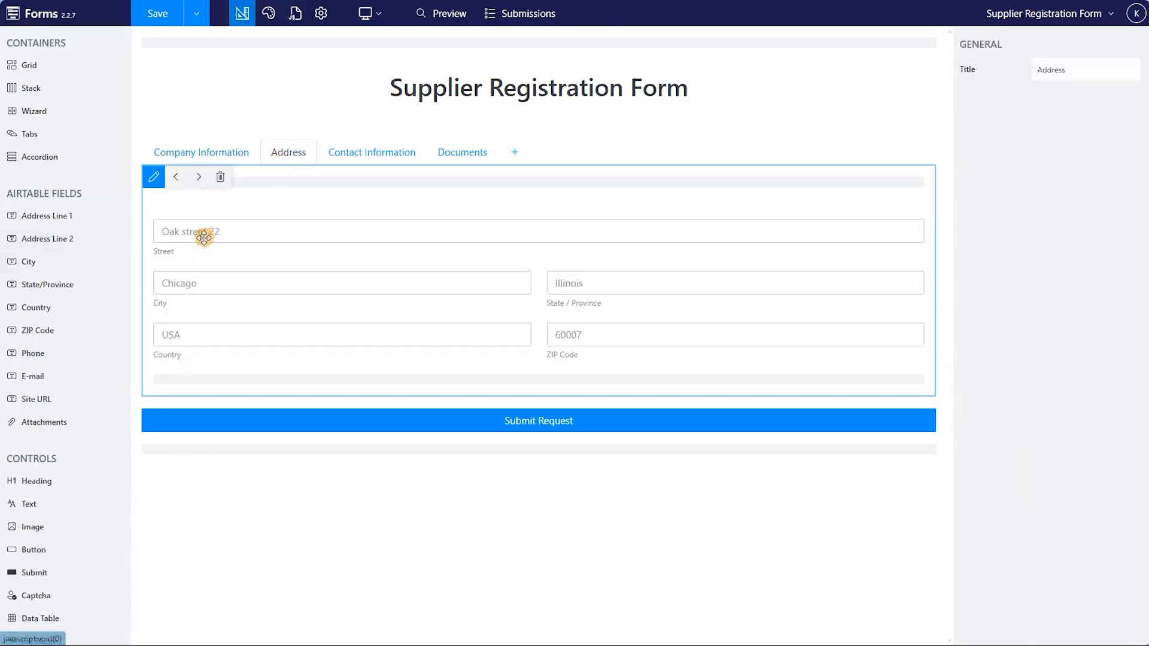
{"action": "left_click", "coordinate": [203, 235]}
{"action": "left_click", "coordinate": [231, 206]}
{"action": "left_click_drag", "start_coordinate": [60, 216], "coordinate": [209, 282]}
{"action": "left_click", "coordinate": [220, 289]}
{"action": "left_click", "coordinate": [231, 261]}
{"action": "left_click", "coordinate": [593, 292]}
{"action": "left_click", "coordinate": [624, 261]}
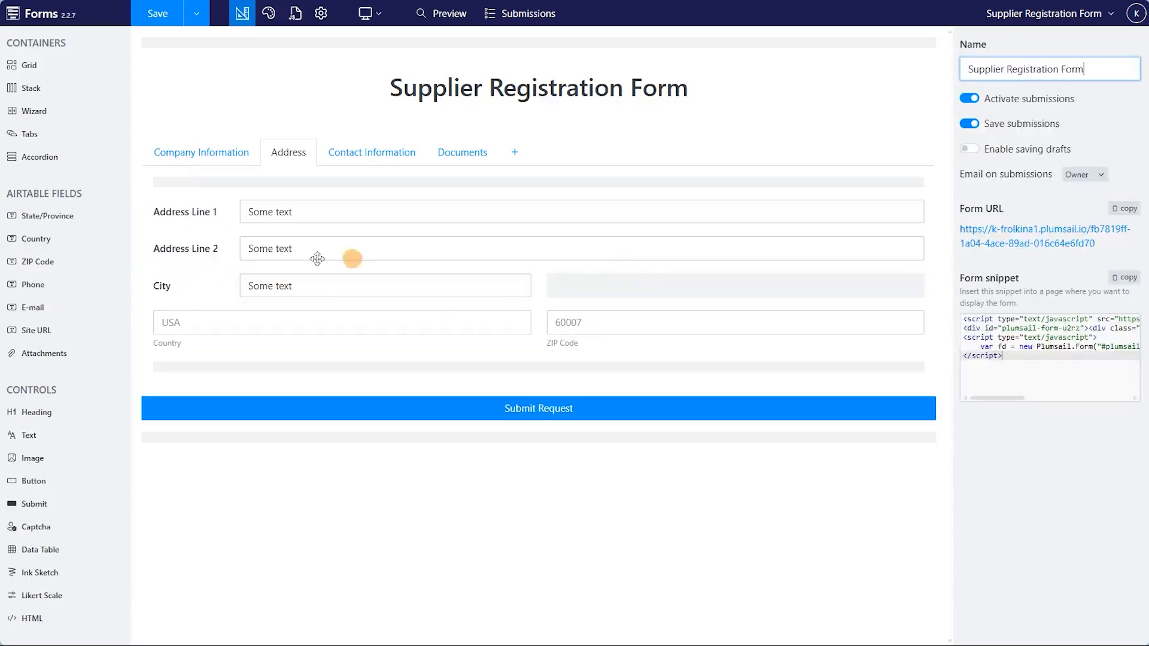
{"action": "left_click_drag", "start_coordinate": [54, 217], "coordinate": [623, 287]}
{"action": "left_click", "coordinate": [209, 332]}
{"action": "left_click", "coordinate": [232, 297]}
{"action": "left_click_drag", "start_coordinate": [38, 217], "coordinate": [198, 328]}
{"action": "left_click", "coordinate": [577, 325]}
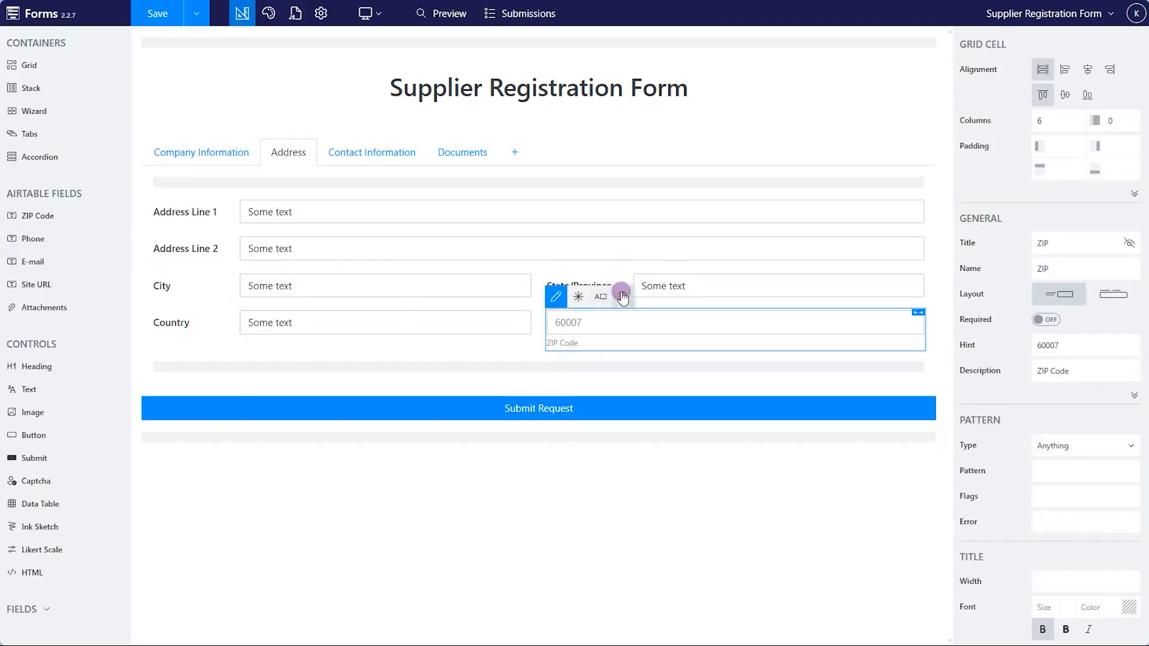
{"action": "left_click", "coordinate": [622, 296]}
{"action": "left_click_drag", "start_coordinate": [37, 217], "coordinate": [589, 321]}
Put Airtable Phone and E-mail fields on Contact Information, removing the website placeholder.
{"action": "left_click", "coordinate": [371, 153]}
{"action": "left_click", "coordinate": [207, 235]}
{"action": "left_click", "coordinate": [230, 206]}
{"action": "left_click_drag", "start_coordinate": [60, 217], "coordinate": [184, 185]}
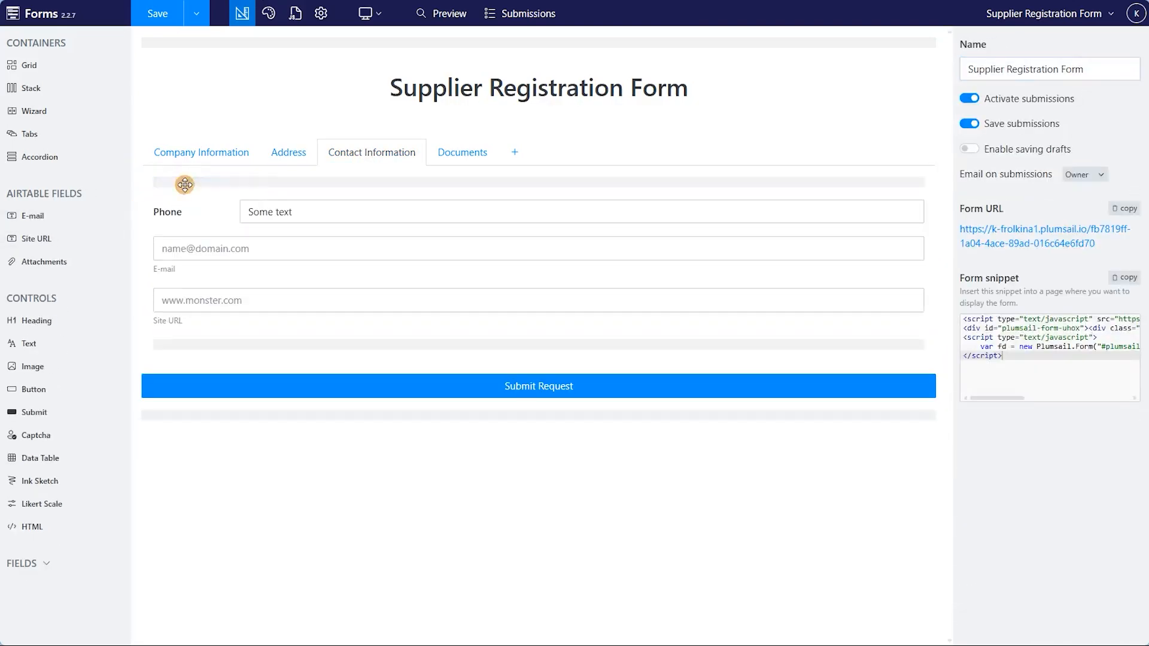
{"action": "left_click", "coordinate": [203, 247]}
{"action": "left_click", "coordinate": [230, 224]}
{"action": "left_click_drag", "start_coordinate": [59, 217], "coordinate": [175, 275]}
{"action": "left_click", "coordinate": [208, 295]}
{"action": "left_click", "coordinate": [231, 260]}
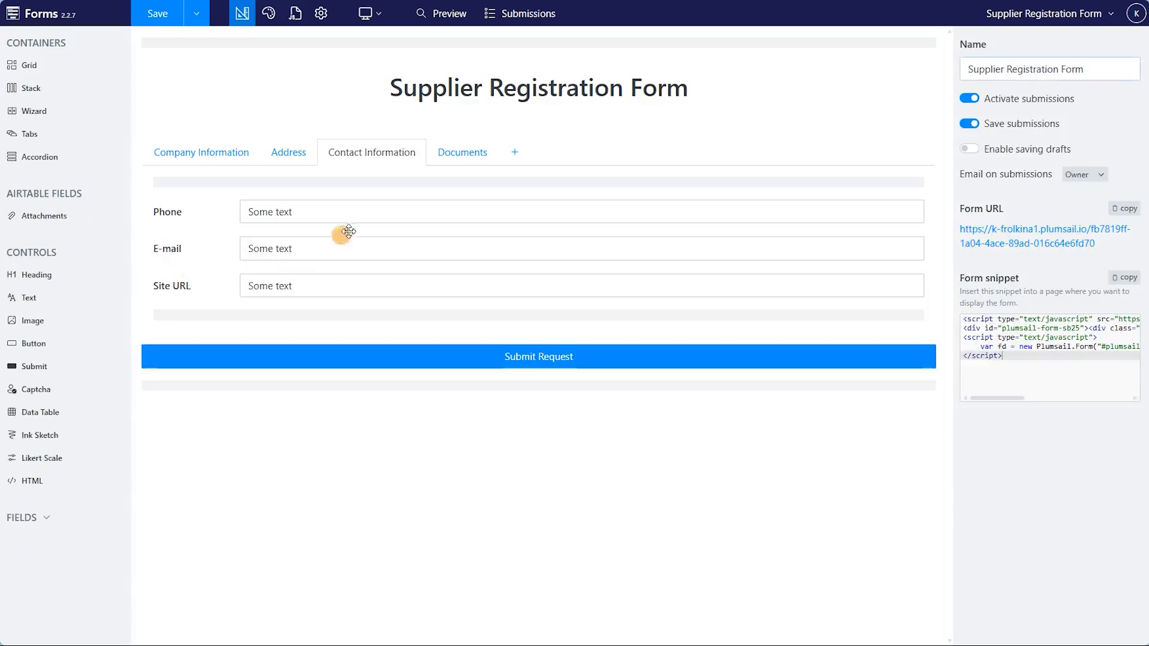
Replace the Documents tab placeholder with the Airtable Attachments field and save the form.
{"action": "left_click", "coordinate": [462, 153]}
{"action": "left_click", "coordinate": [400, 248]}
{"action": "left_click", "coordinate": [228, 204]}
{"action": "left_click_drag", "start_coordinate": [80, 216], "coordinate": [193, 187]}
{"action": "left_click", "coordinate": [201, 152]}
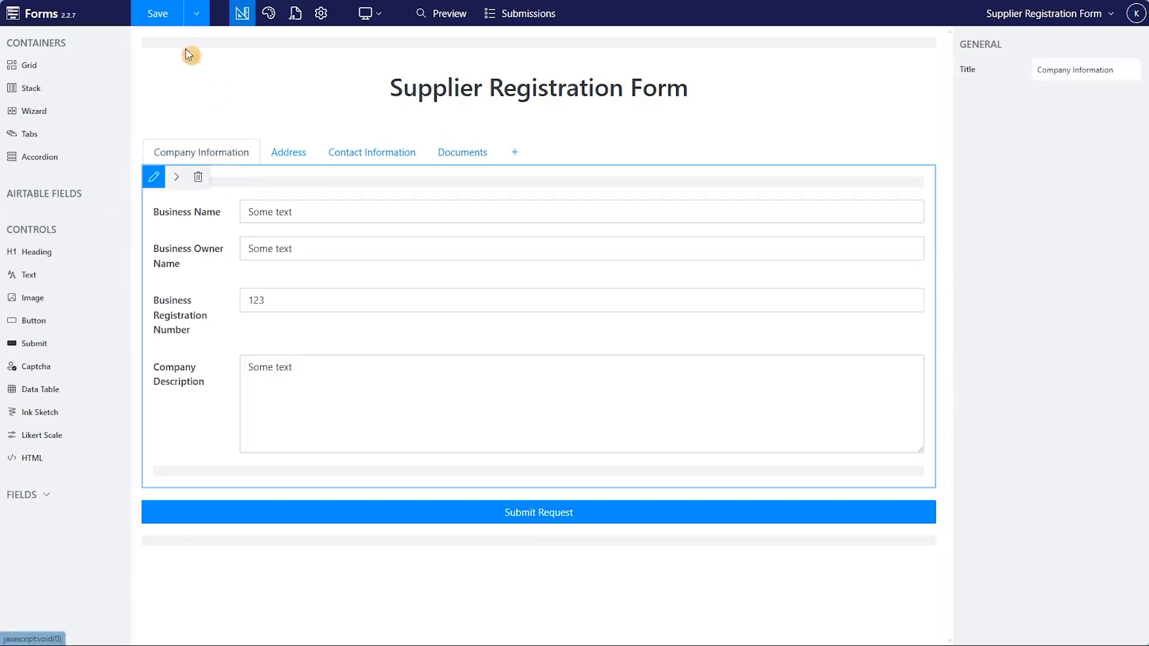
{"action": "left_click", "coordinate": [160, 18]}
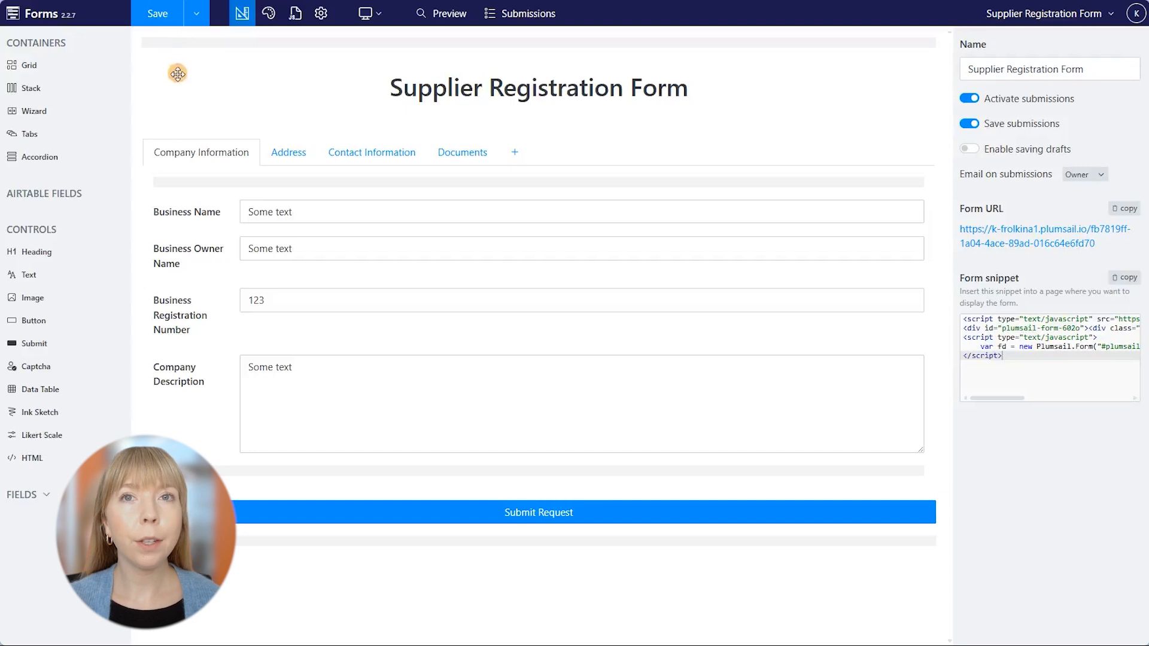
Try left, centre and right alignment on the Business Name row, then restore full-width stretch.
{"action": "left_click", "coordinate": [188, 212]}
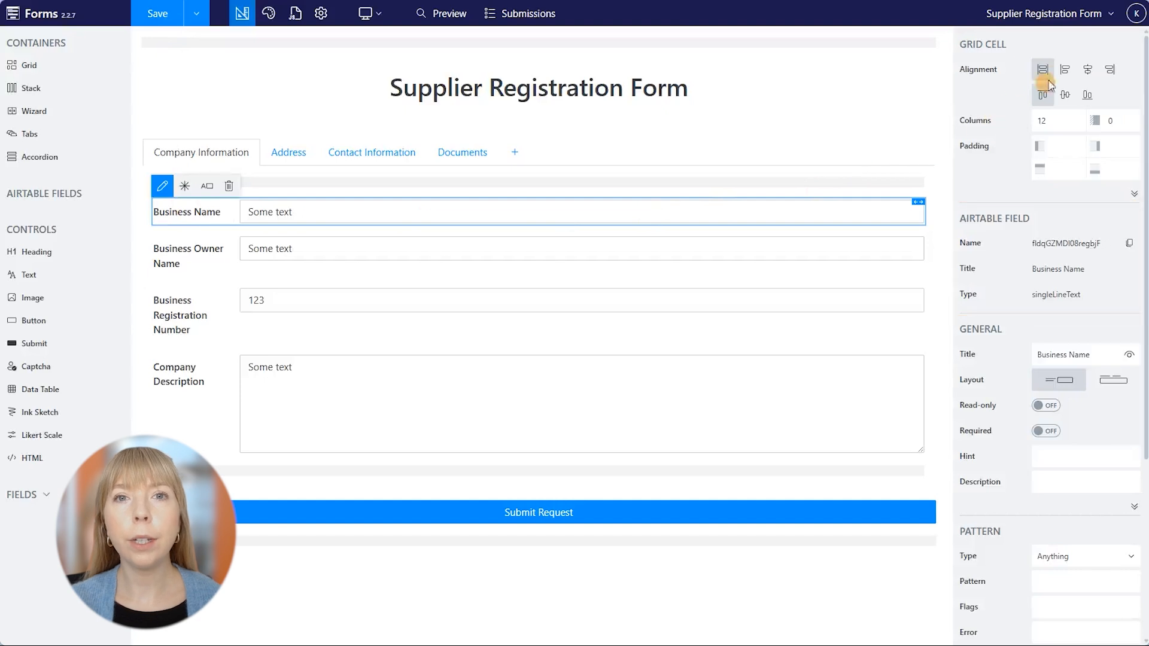
{"action": "left_click", "coordinate": [1065, 69]}
{"action": "left_click", "coordinate": [1088, 69]}
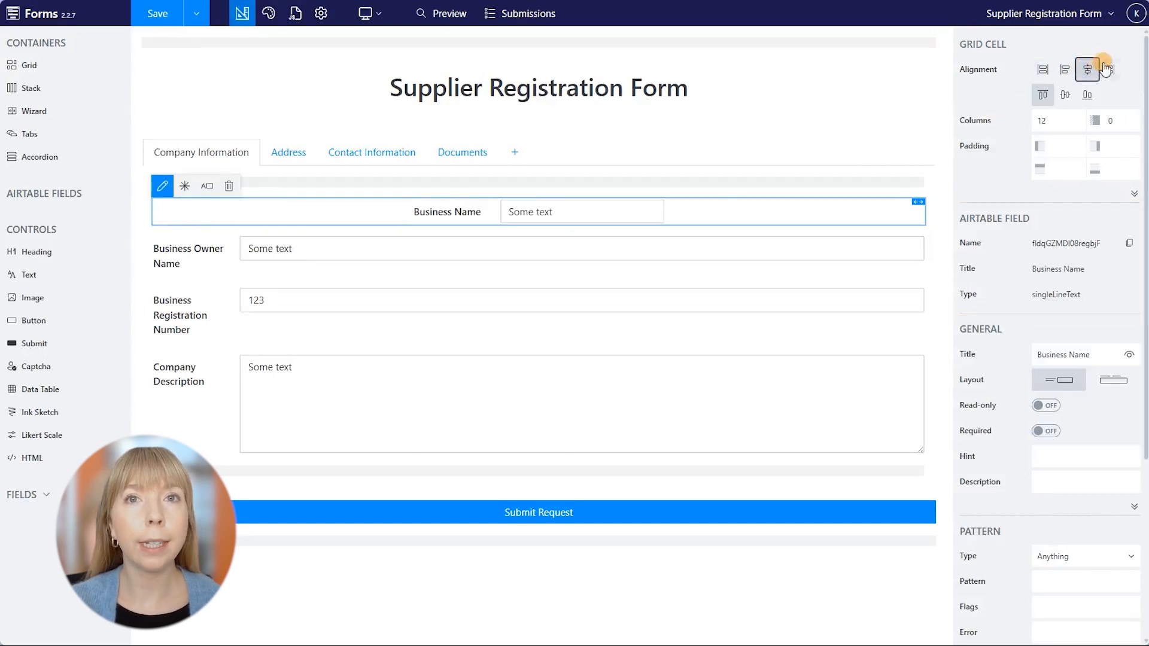
{"action": "left_click", "coordinate": [1109, 68]}
{"action": "left_click", "coordinate": [1042, 69]}
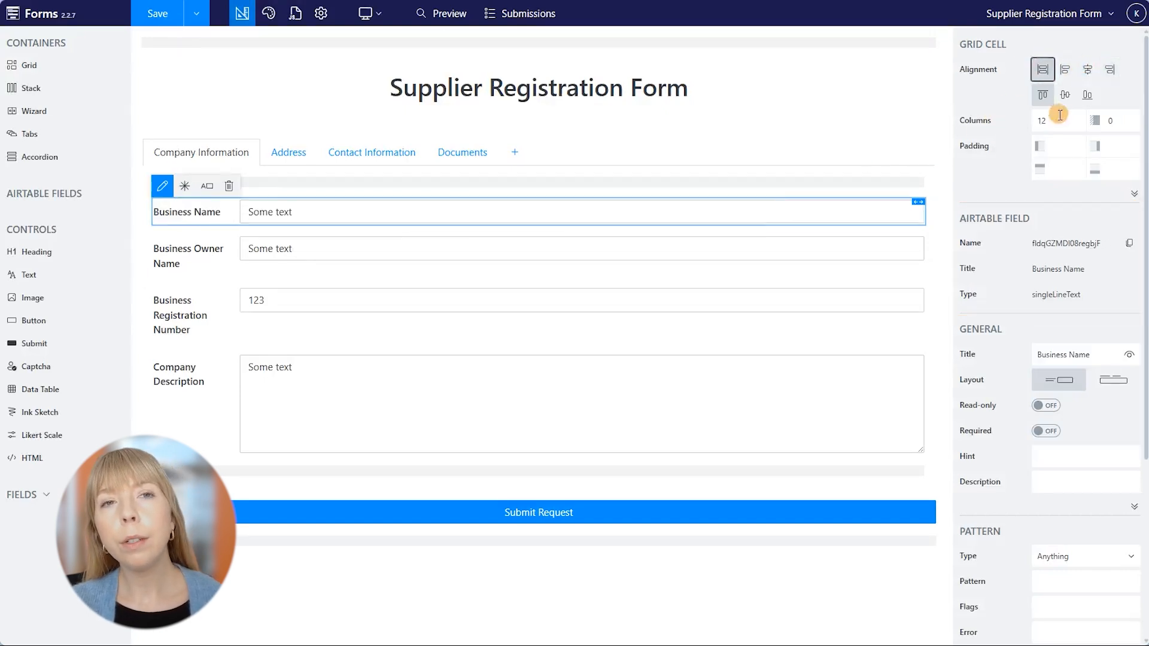
Try 6 columns and 15 padding on Business Name, ending at 12 columns with no padding.
{"action": "left_click", "coordinate": [1059, 116]}
{"action": "key", "text": "BackSpace"}
{"action": "key", "text": "BackSpace"}
{"action": "type", "text": "6"}
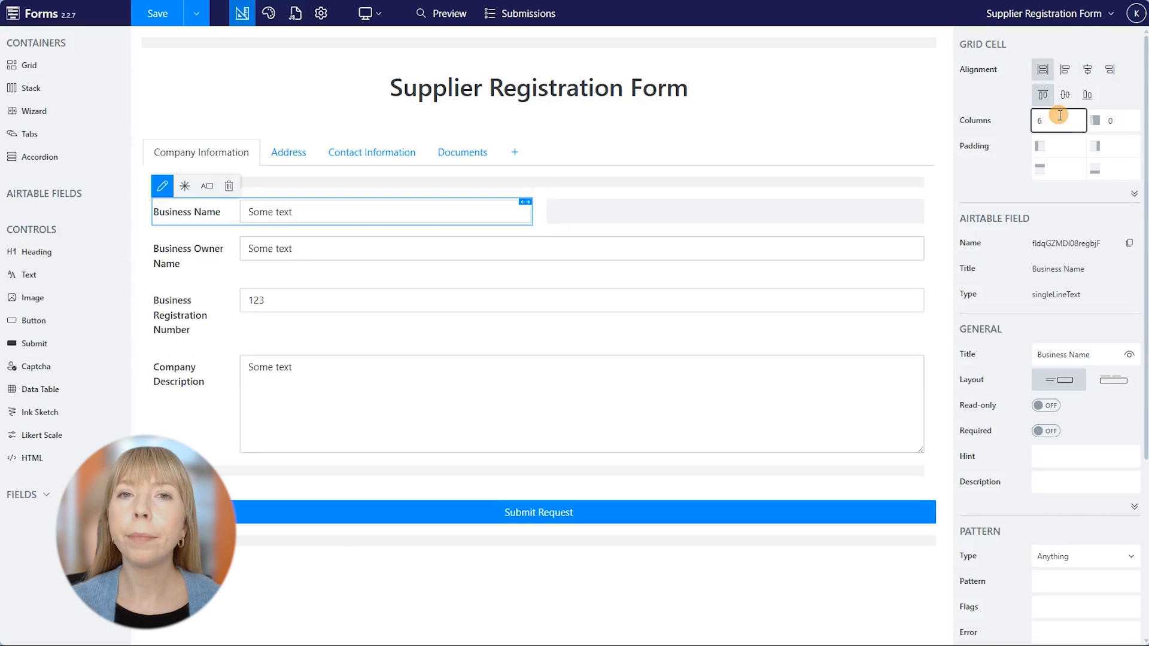
{"action": "type", "text": "12"}
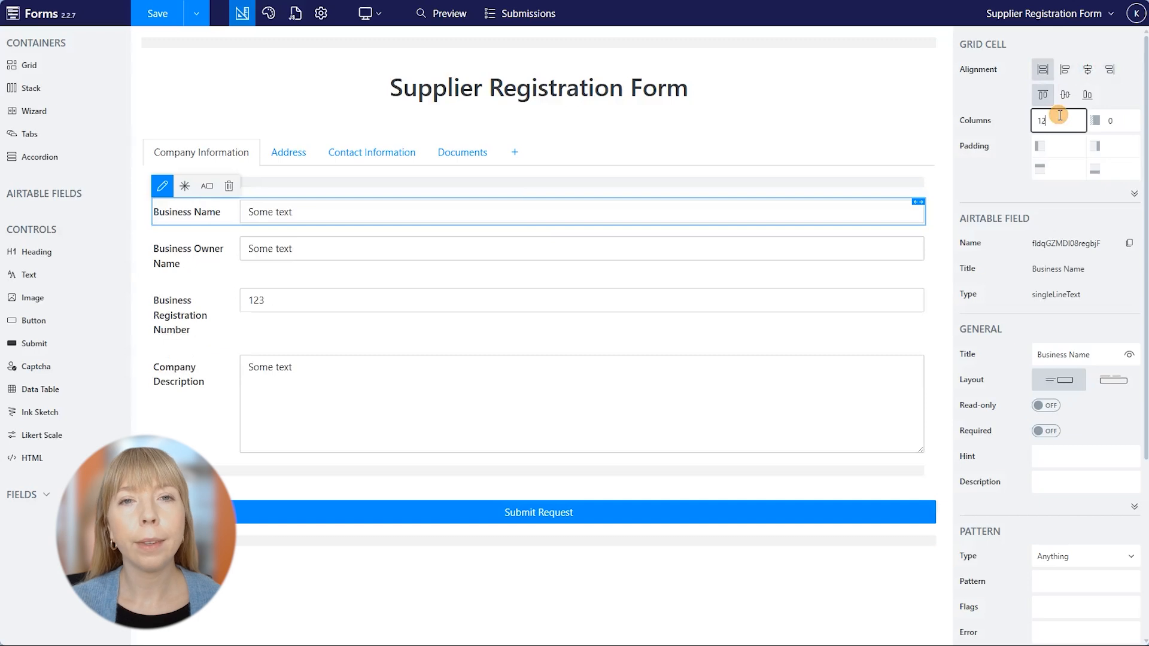
{"action": "left_click", "coordinate": [1071, 144]}
{"action": "type", "text": "15"}
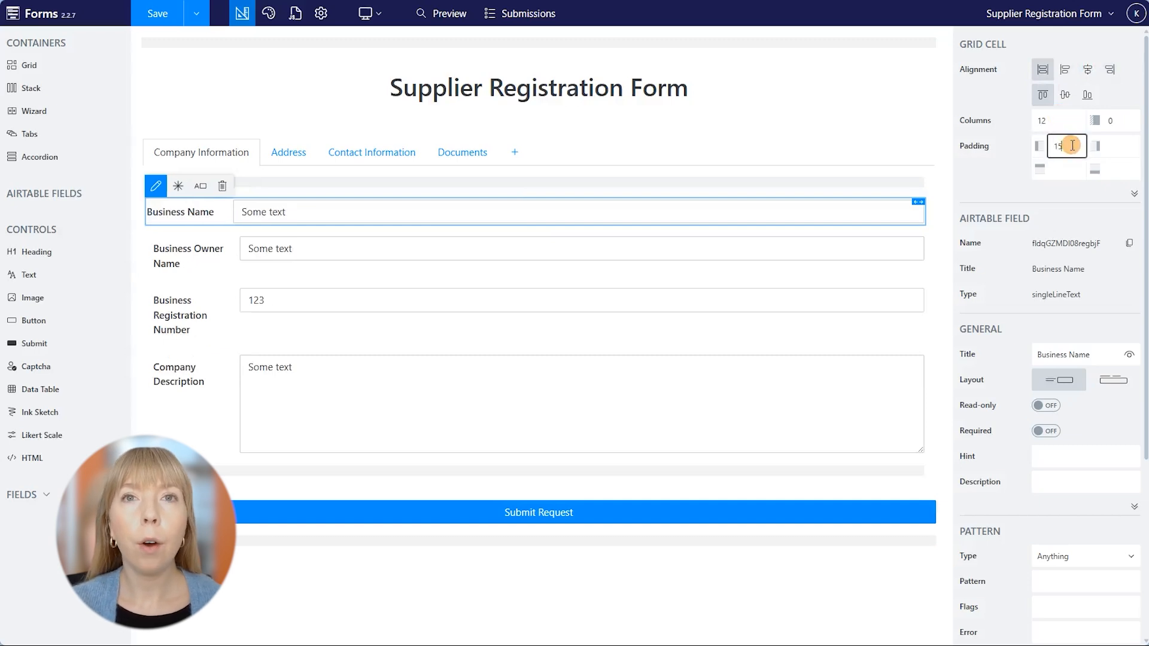
{"action": "key", "text": "BackSpace"}
{"action": "key", "text": "BackSpace"}
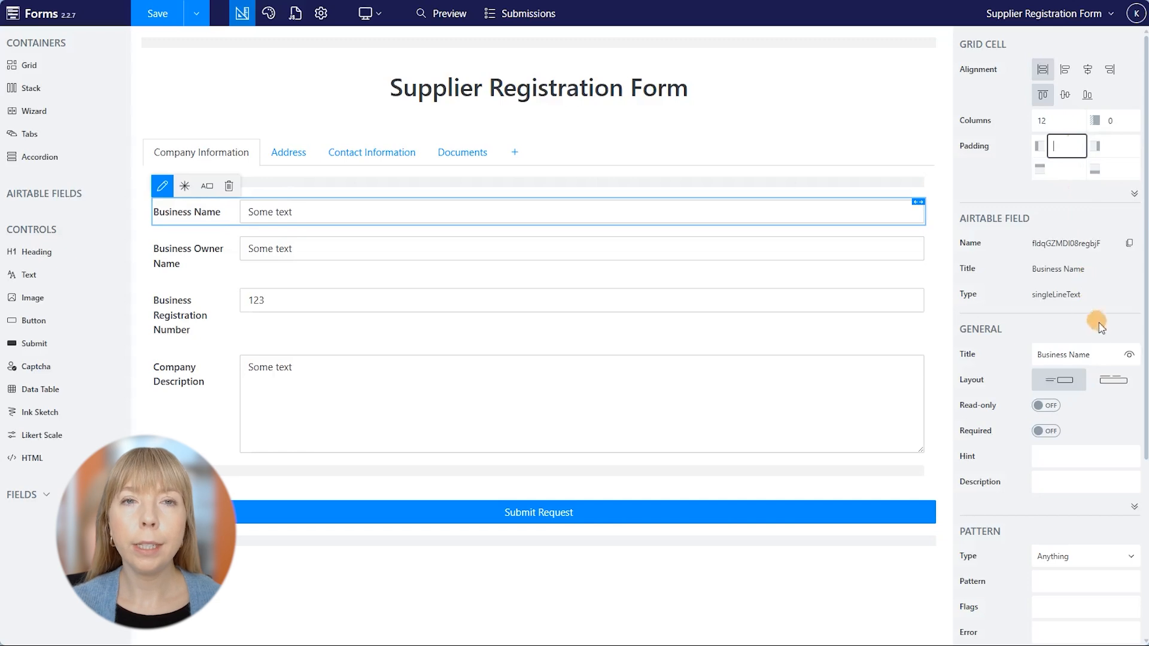
{"action": "left_click", "coordinate": [1124, 353]}
{"action": "left_click", "coordinate": [1125, 354]}
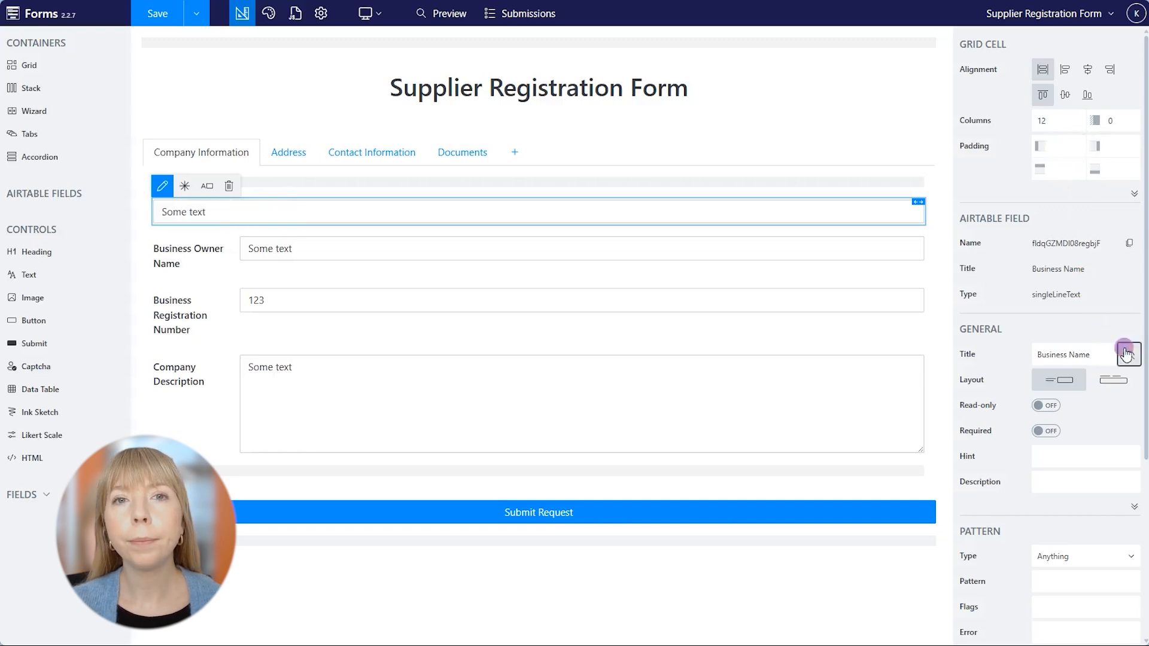
{"action": "left_click", "coordinate": [1112, 379]}
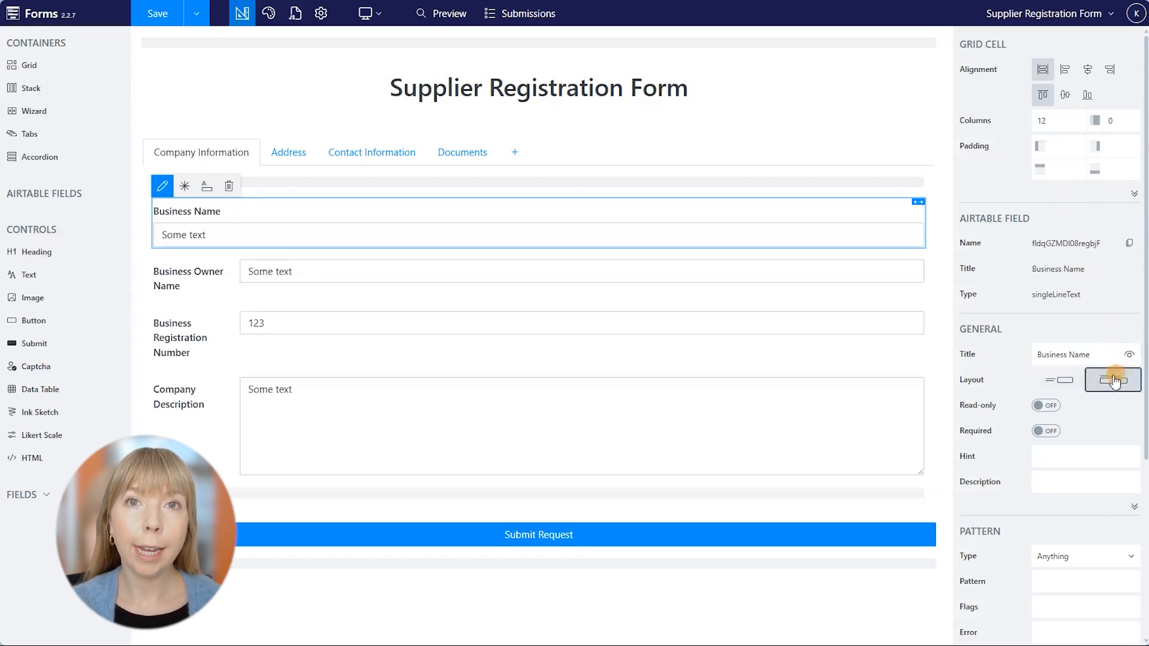
{"action": "left_click", "coordinate": [1074, 380]}
{"action": "left_click", "coordinate": [1048, 406]}
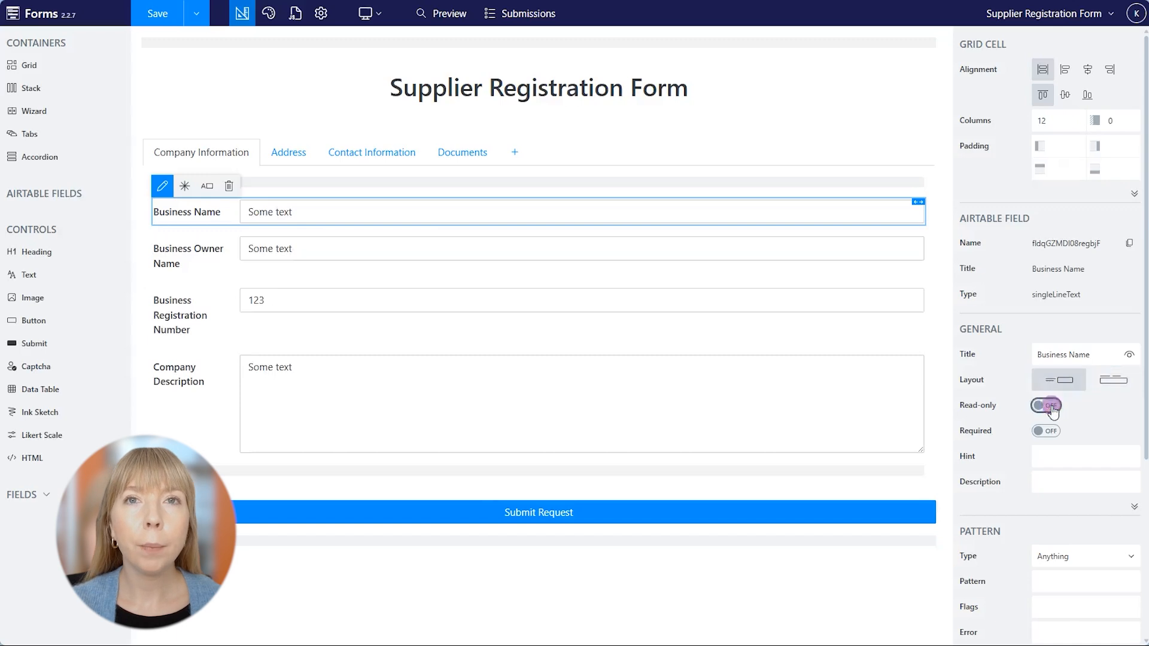
{"action": "left_click", "coordinate": [1052, 407]}
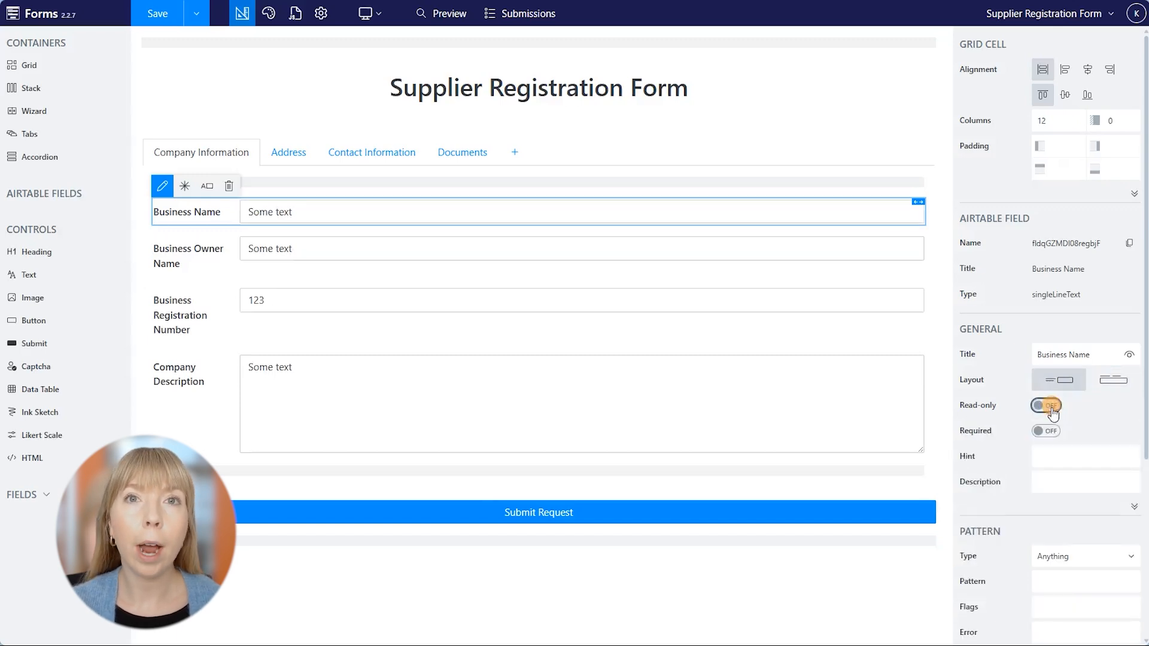
{"action": "left_click", "coordinate": [1053, 433]}
{"action": "left_click", "coordinate": [1053, 432]}
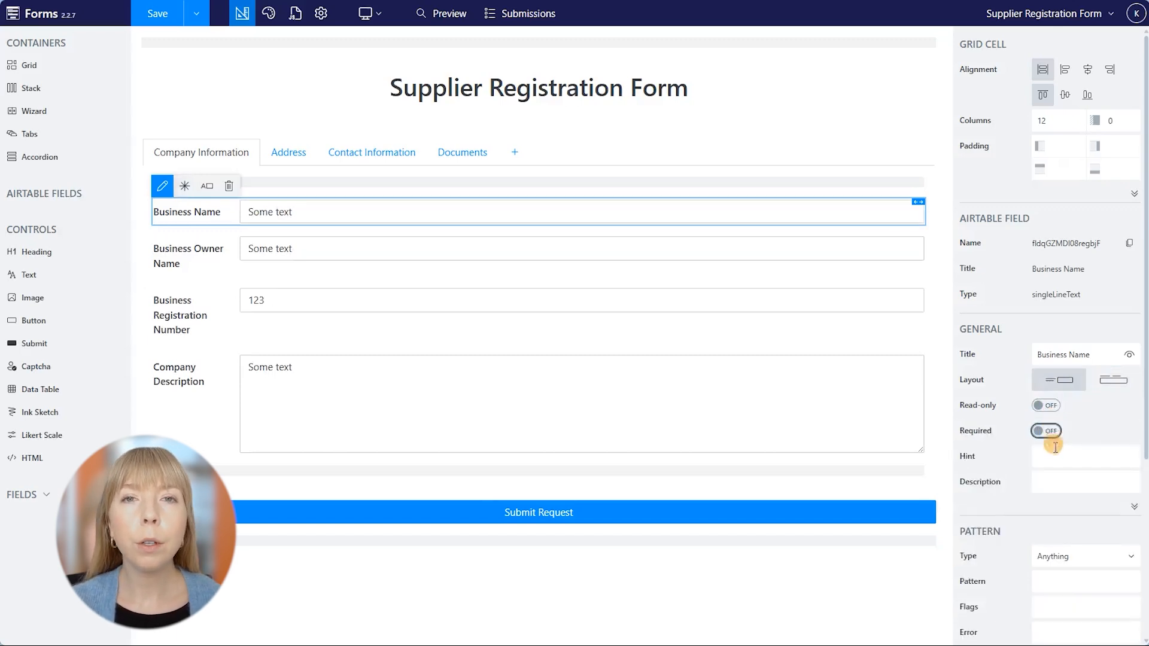
{"action": "left_click", "coordinate": [1060, 454]}
{"action": "type", "text": "Hint"}
{"action": "key", "text": "BackSpace"}
{"action": "key", "text": "BackSpace"}
{"action": "key", "text": "BackSpace"}
{"action": "key", "text": "BackSpace"}
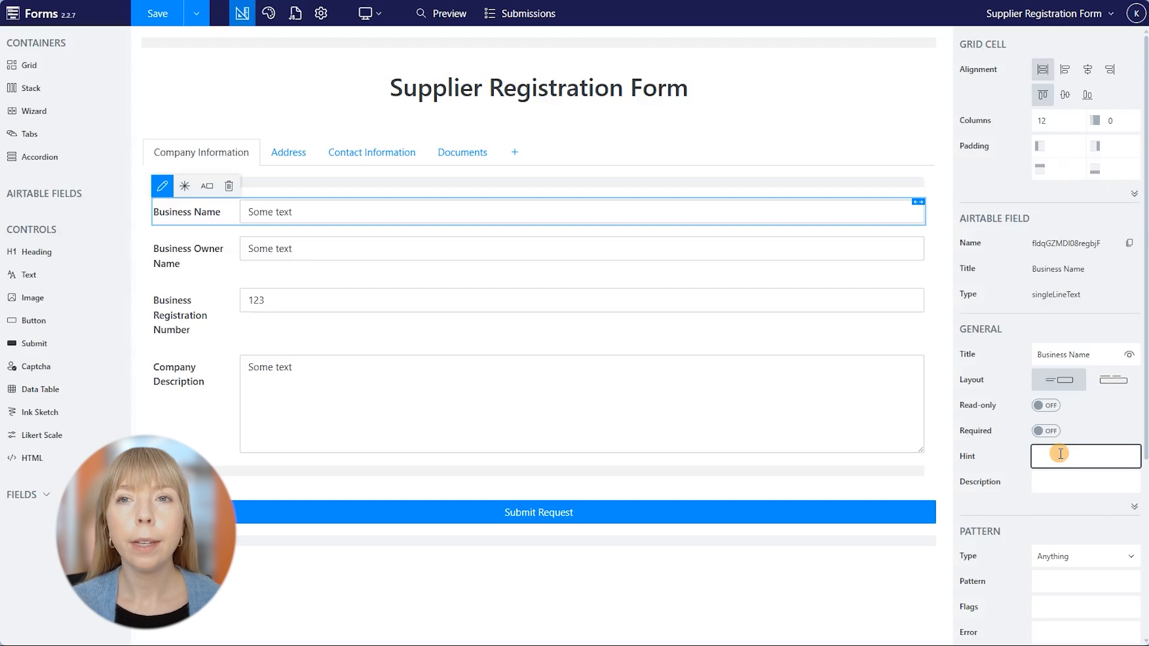
{"action": "left_click", "coordinate": [1063, 484]}
{"action": "type", "text": "Description"}
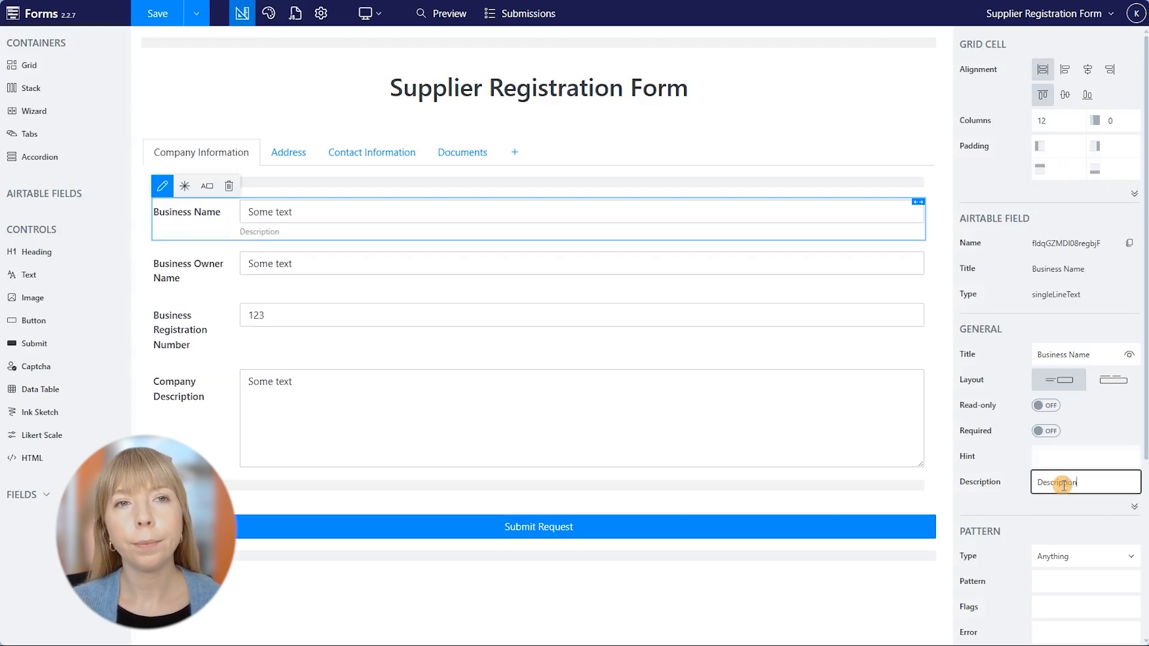
{"action": "key", "text": "ctrl+a"}
{"action": "key", "text": "BackSpace"}
{"action": "scroll", "coordinate": [1064, 485], "scroll_direction": "down", "scroll_amount": 3}
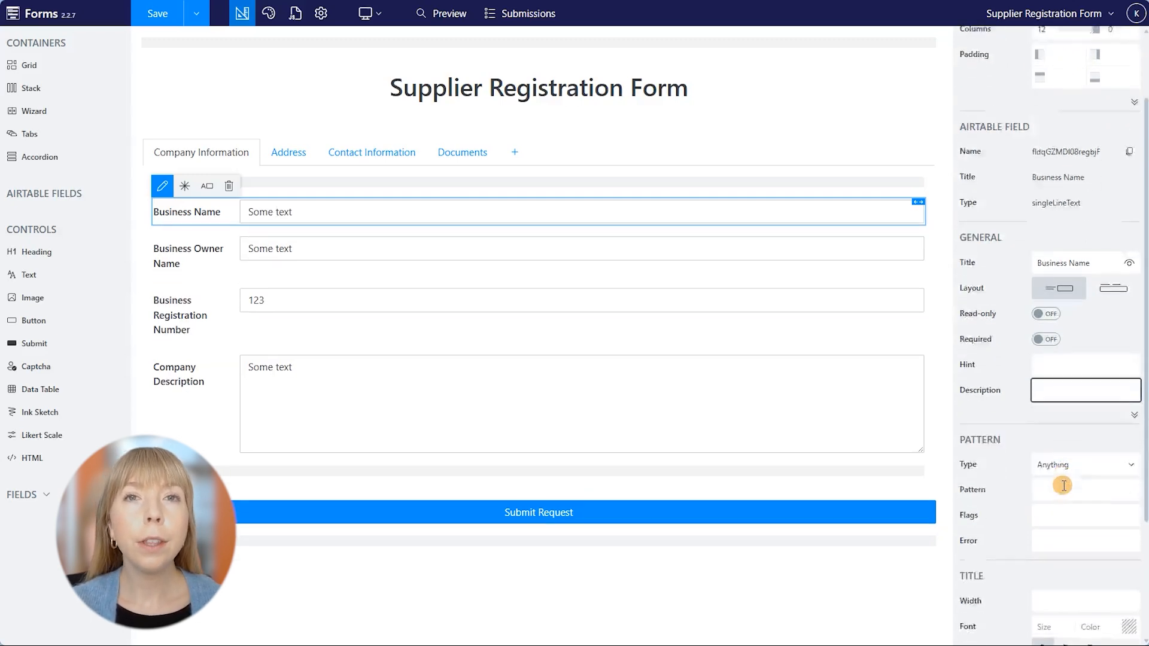
{"action": "left_click", "coordinate": [1132, 427]}
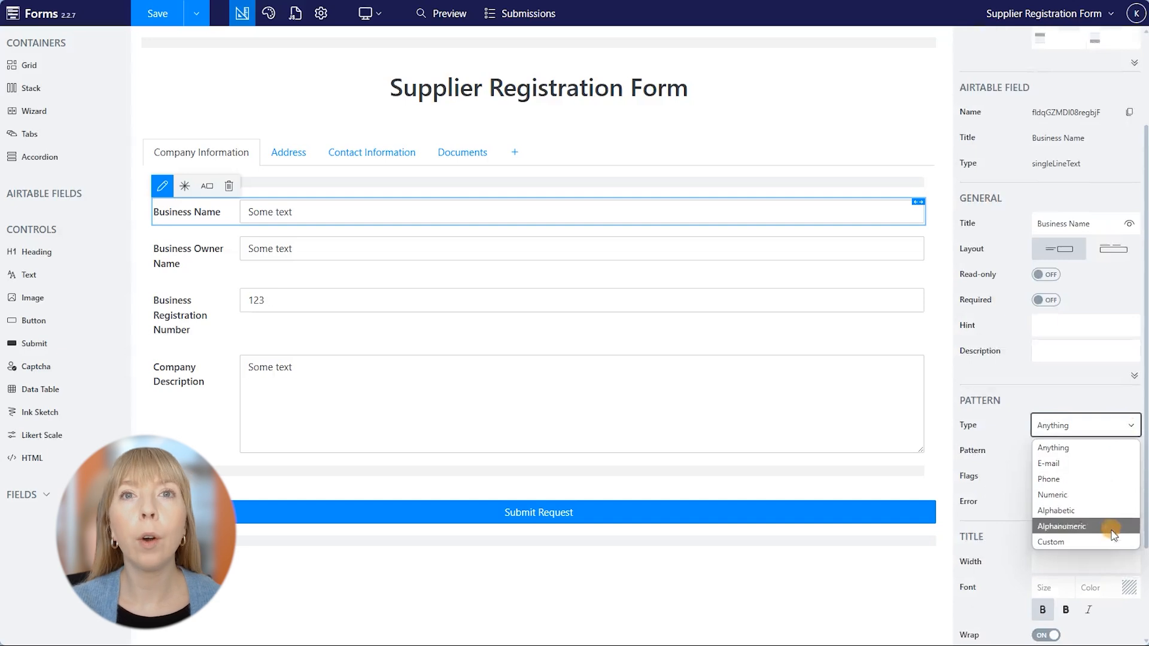
{"action": "left_click", "coordinate": [1004, 527]}
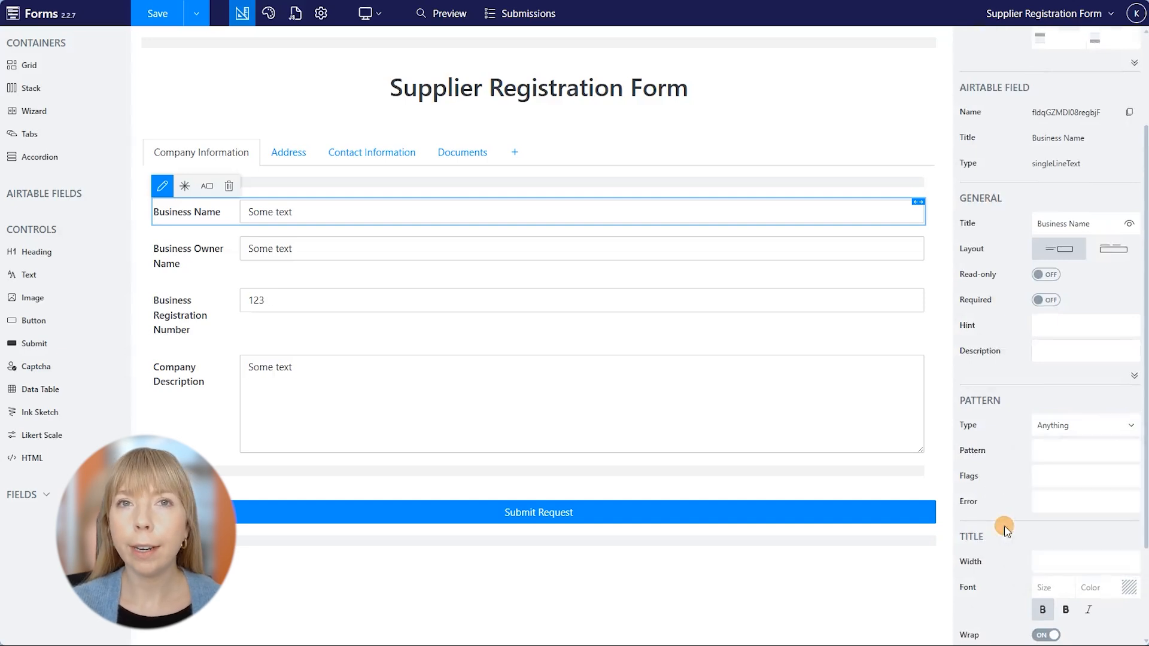
Try label width 40, font size 2 and a colour on Business Name, then clear them.
{"action": "scroll", "coordinate": [1005, 526], "scroll_direction": "down", "scroll_amount": 2}
{"action": "left_click", "coordinate": [1072, 440]}
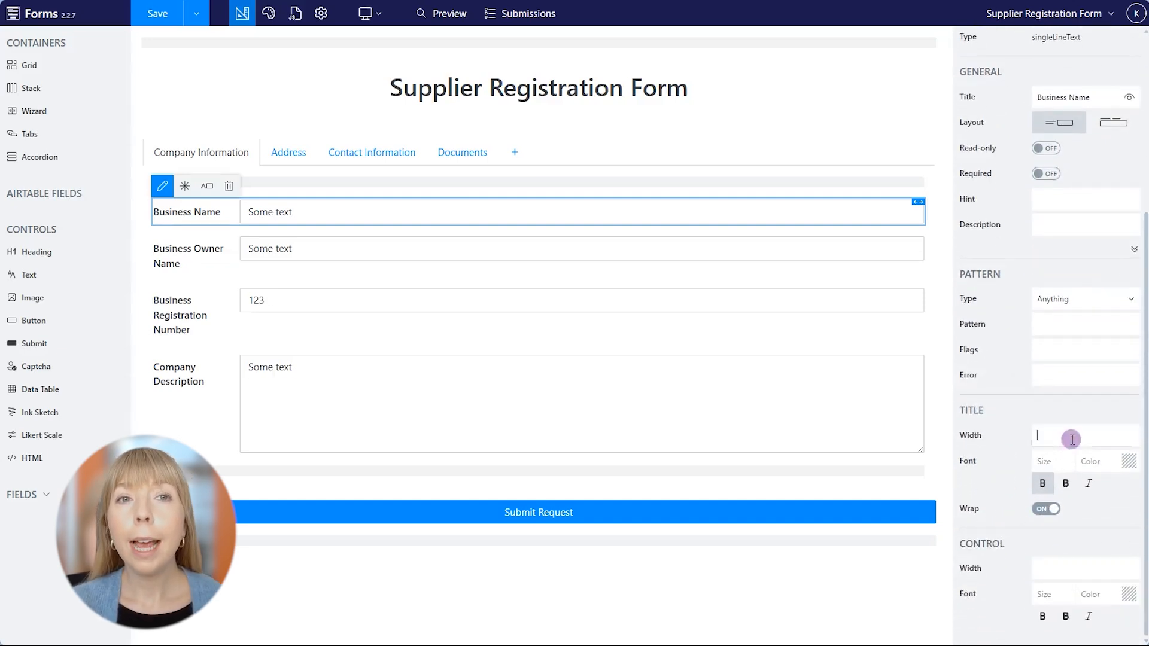
{"action": "type", "text": "40"}
{"action": "key", "text": "BackSpace"}
{"action": "key", "text": "BackSpace"}
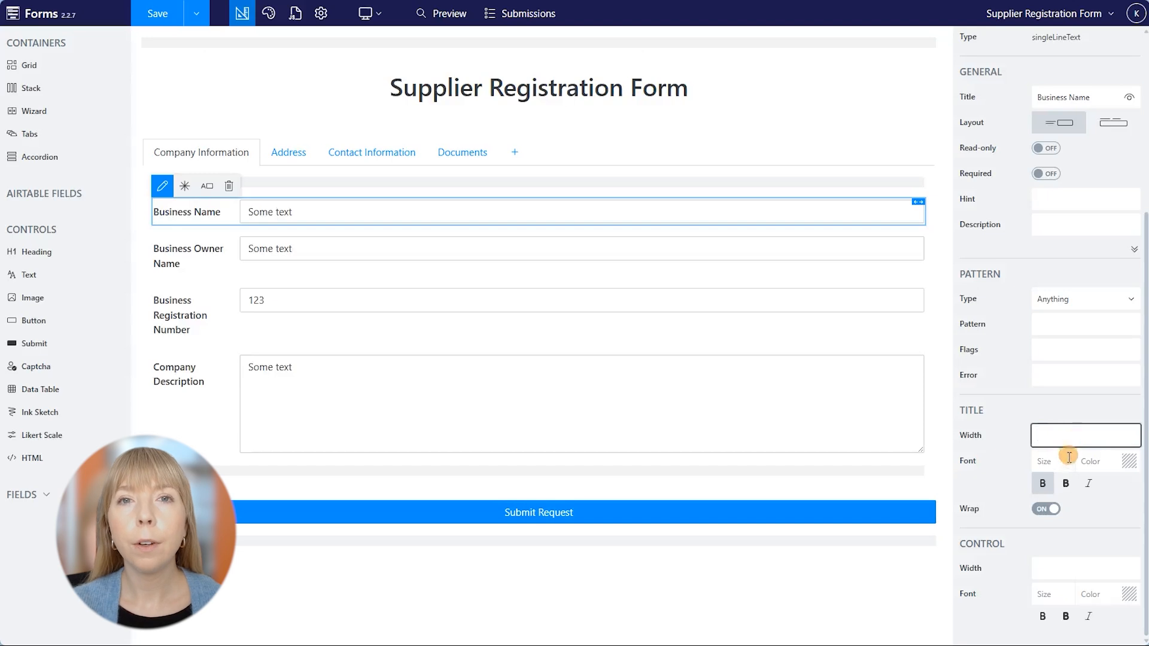
{"action": "left_click", "coordinate": [1069, 461]}
{"action": "type", "text": "2"}
{"action": "key", "text": "BackSpace"}
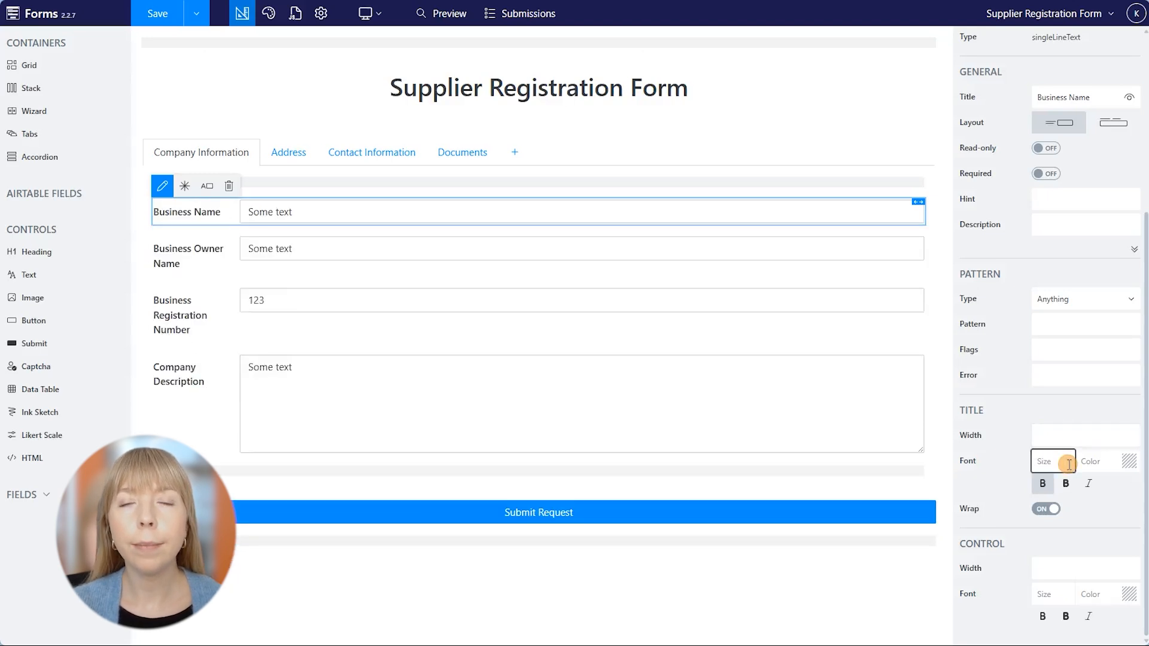
{"action": "left_click", "coordinate": [1123, 464]}
{"action": "left_click", "coordinate": [1030, 462]}
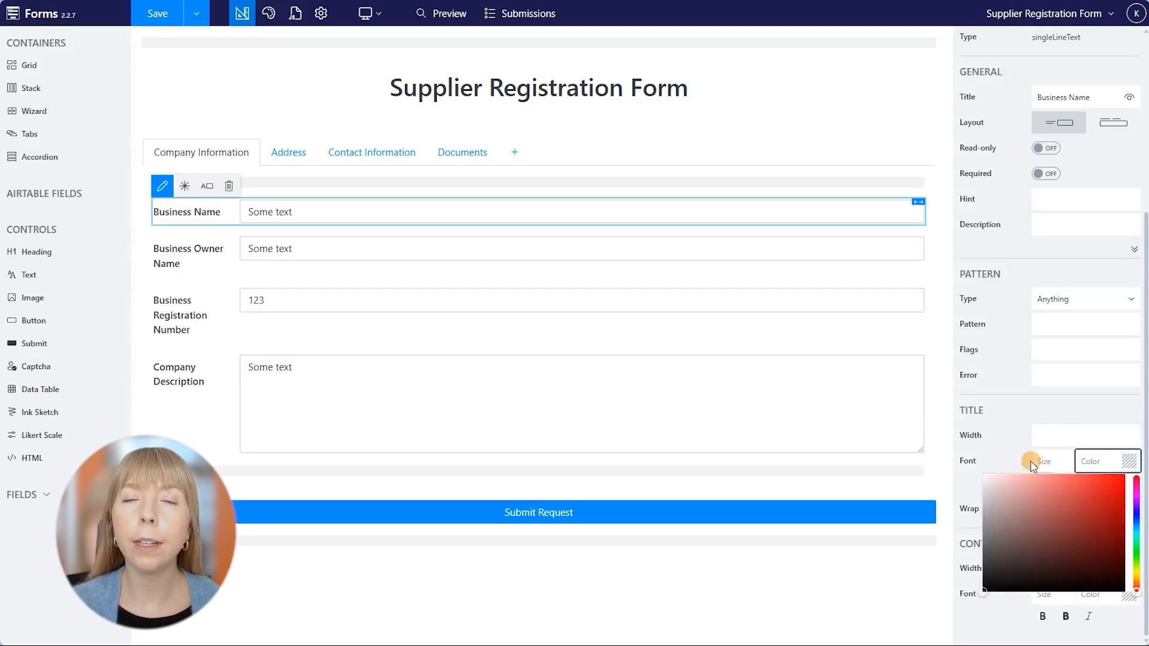
Toggle bold and italic on the Business Name label, returning it to plain weight, then select Business Registration Number.
{"action": "left_click", "coordinate": [1065, 483]}
{"action": "left_click", "coordinate": [1088, 483]}
{"action": "left_click", "coordinate": [1088, 484]}
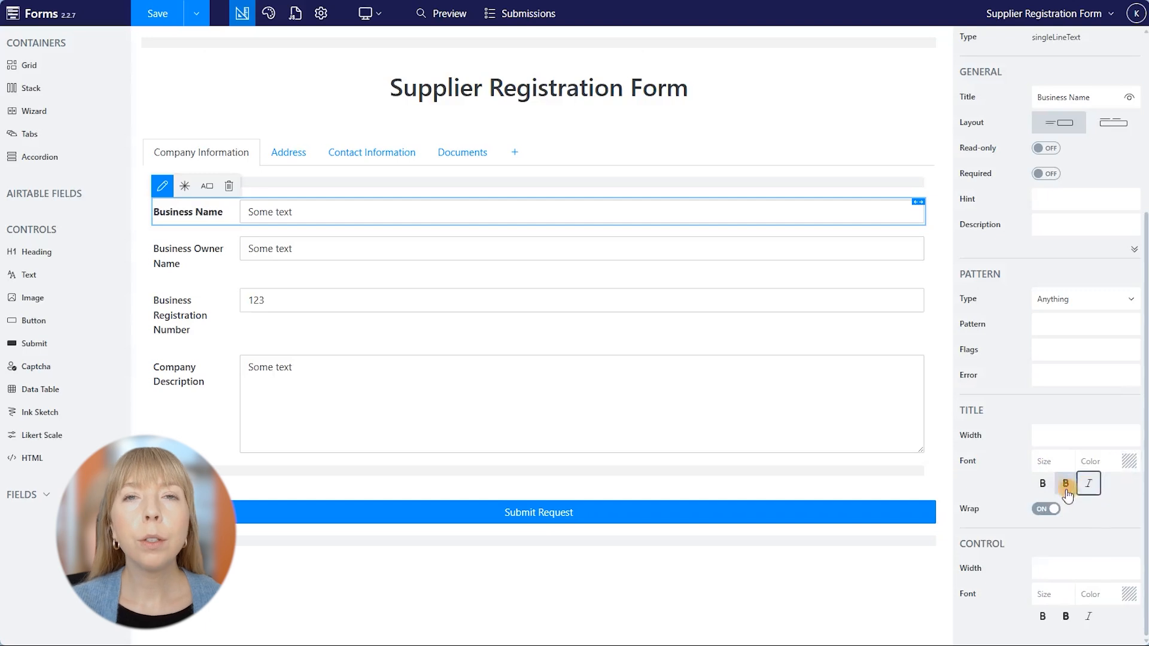
{"action": "left_click", "coordinate": [1042, 483]}
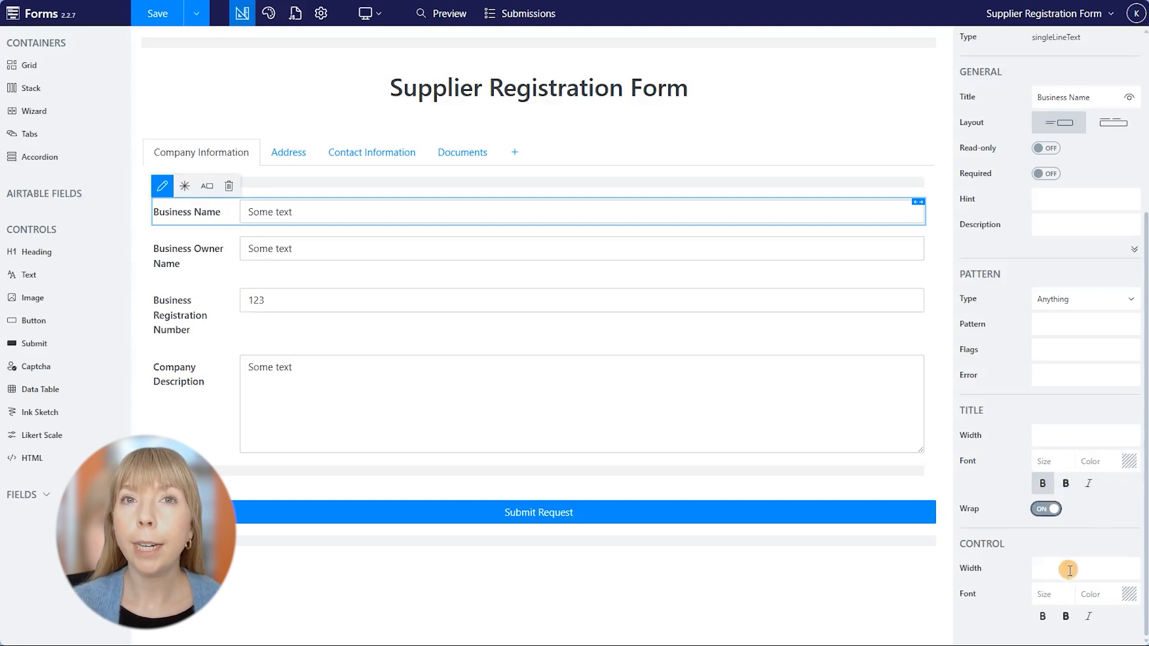
{"action": "left_click", "coordinate": [1052, 569]}
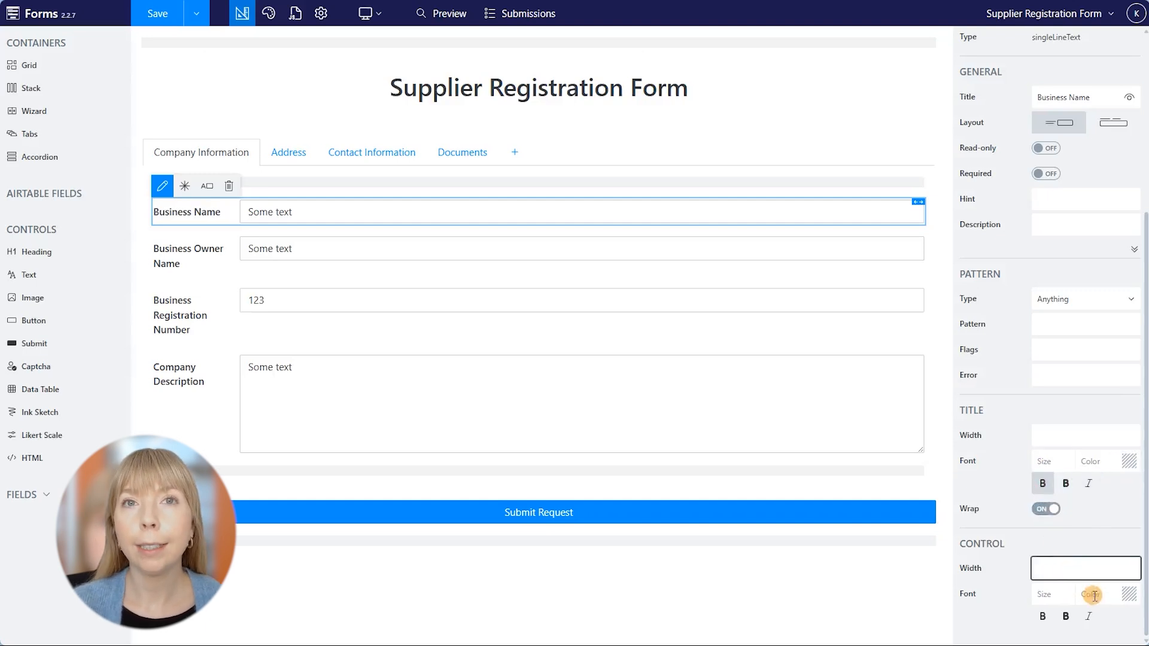
{"action": "left_click", "coordinate": [358, 314]}
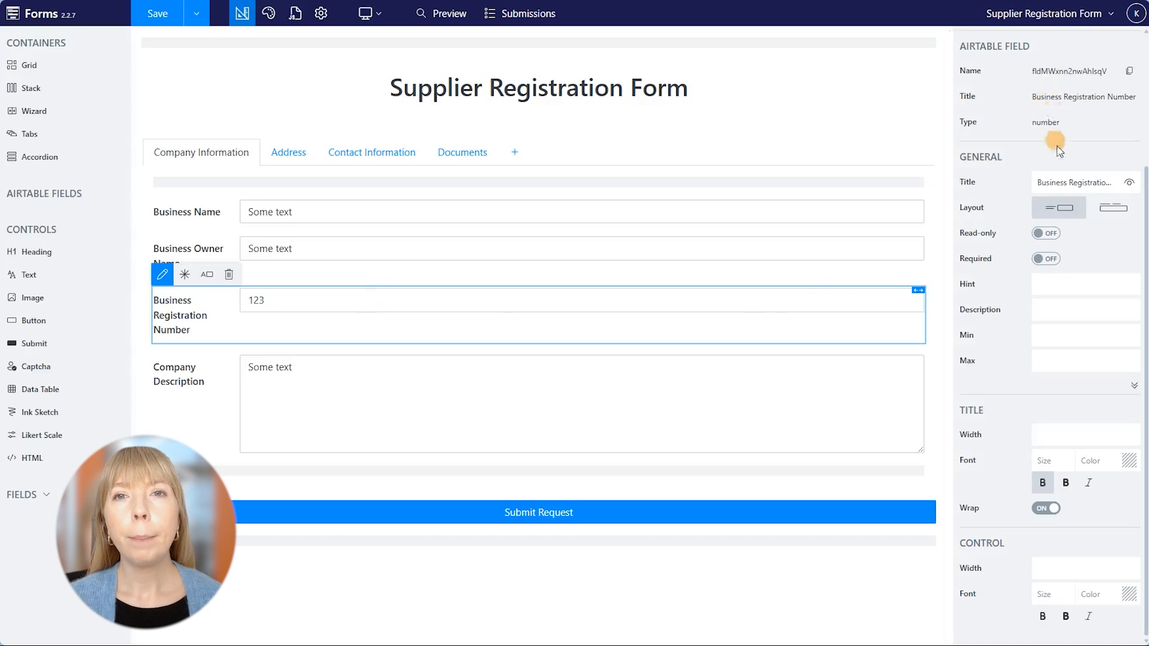
Limit Business Registration Number to a minimum of 10 and a maximum of 200.
{"action": "left_click", "coordinate": [1051, 333]}
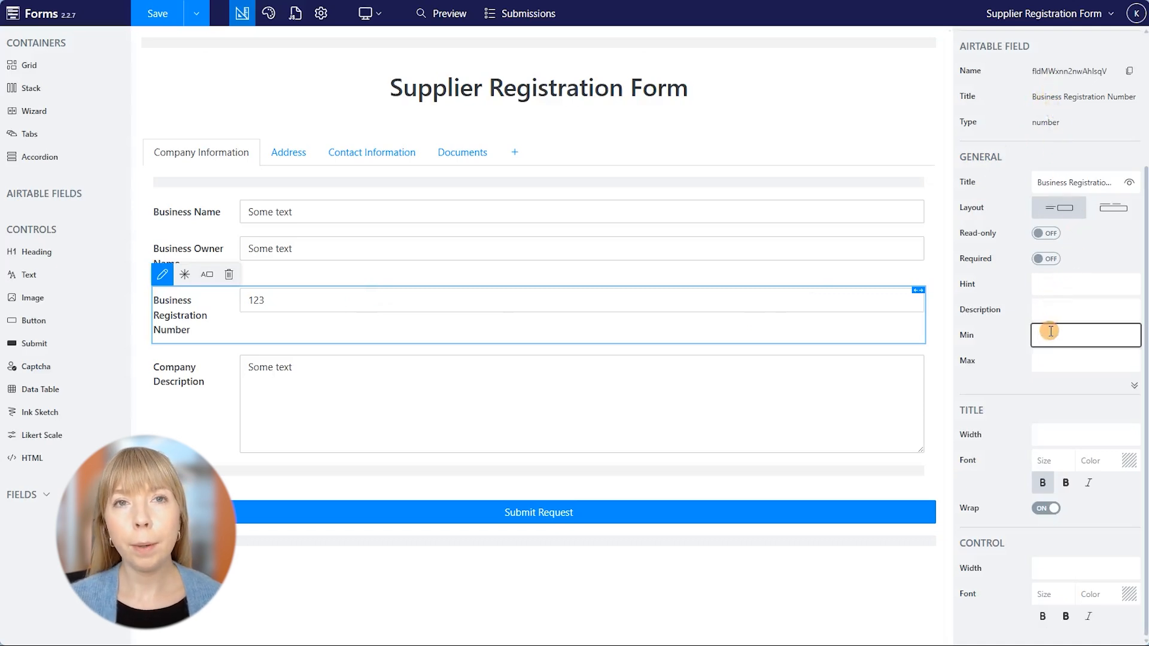
{"action": "type", "text": "10"}
{"action": "left_click", "coordinate": [1047, 357]}
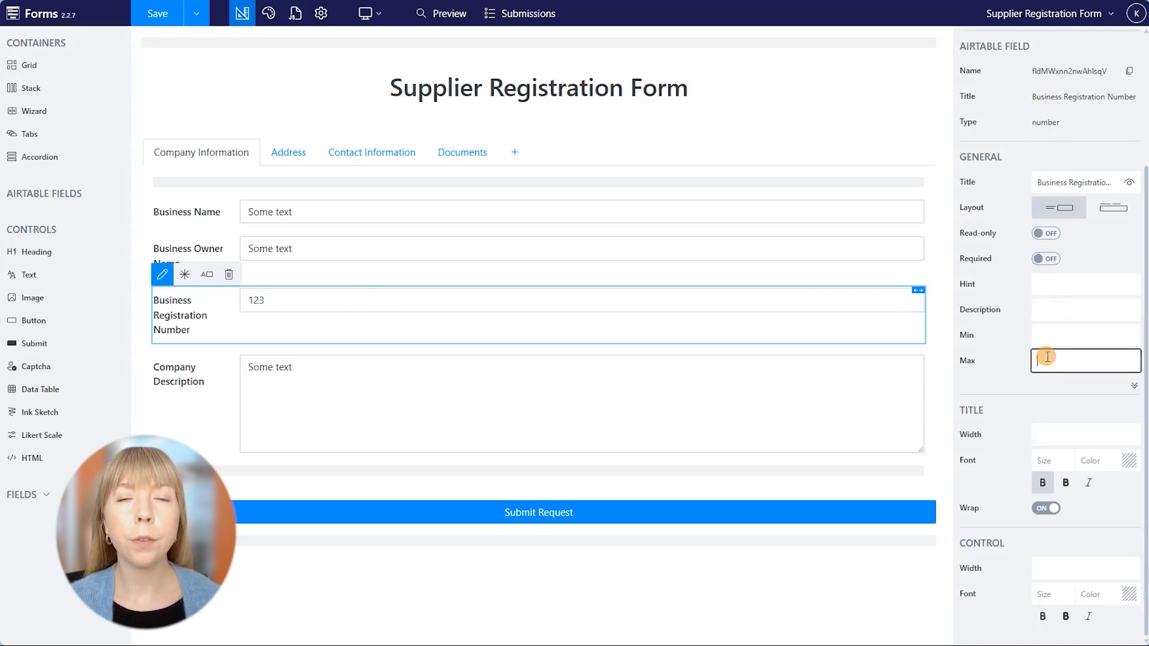
{"action": "type", "text": "200"}
{"action": "left_click", "coordinate": [1006, 357]}
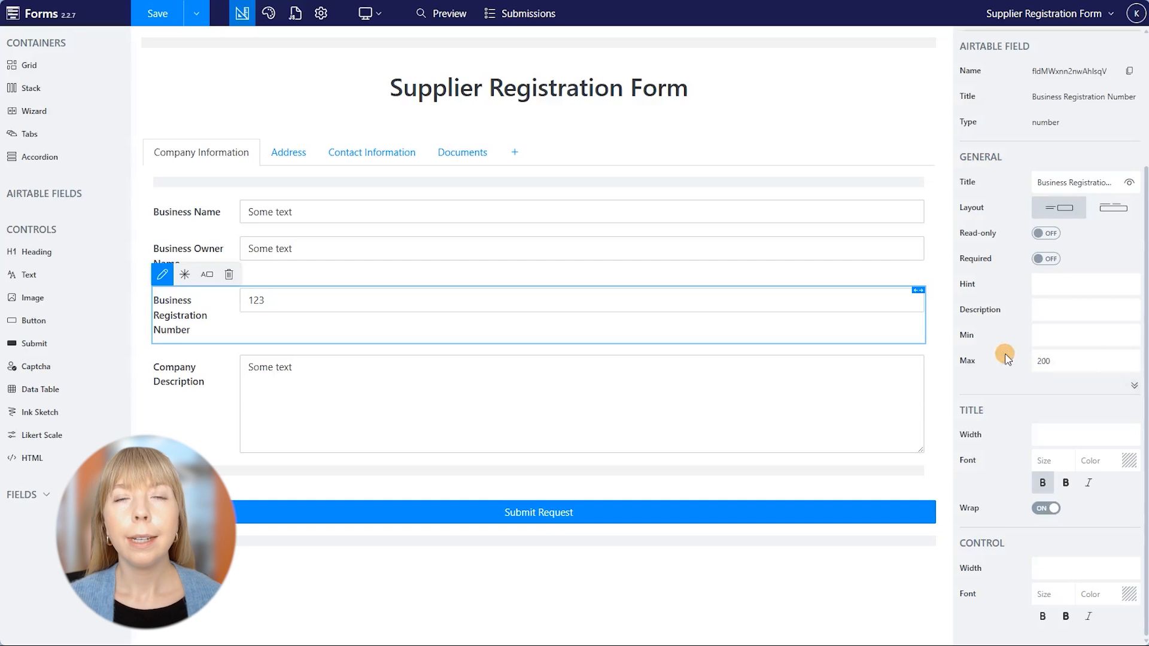
Apply the Phone and E-mail validation patterns to the Contact Information Phone and E-mail fields.
{"action": "left_click", "coordinate": [414, 155]}
{"action": "left_click", "coordinate": [401, 210]}
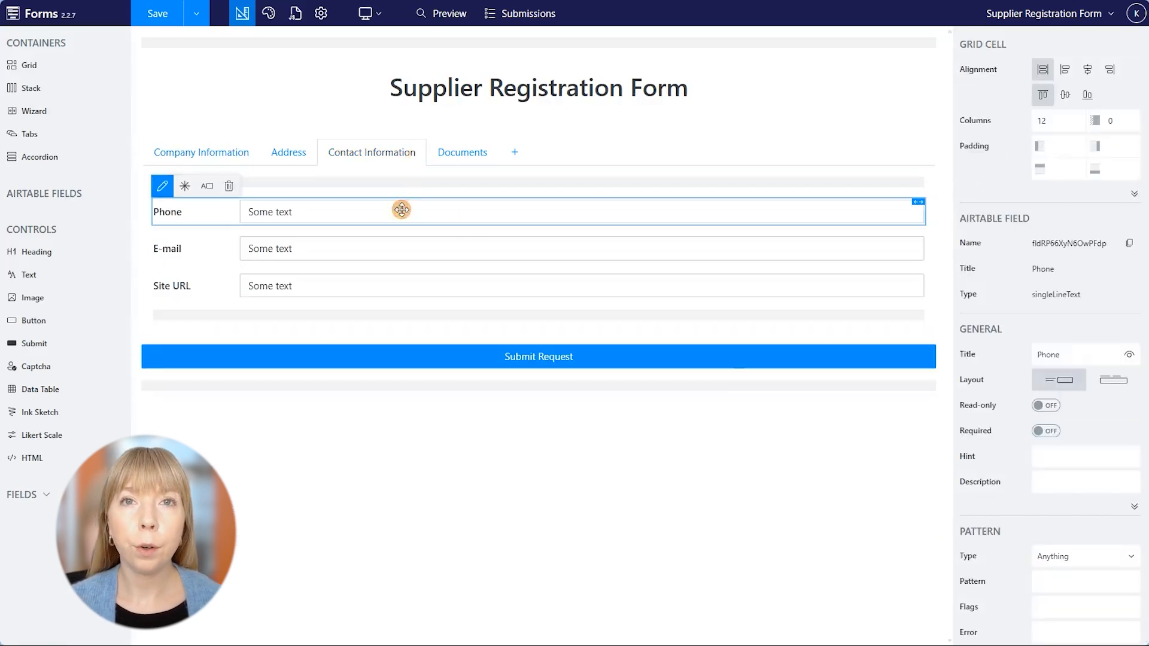
{"action": "left_click", "coordinate": [1072, 557]}
{"action": "left_click", "coordinate": [1057, 472]}
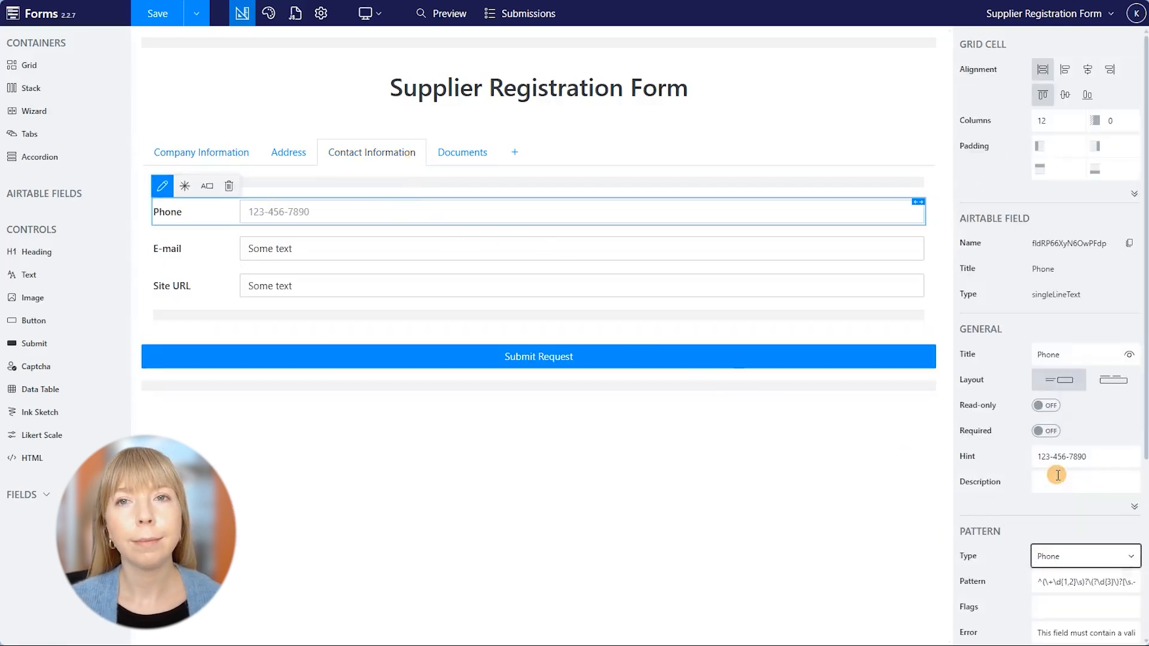
{"action": "left_click", "coordinate": [462, 248]}
{"action": "scroll", "coordinate": [1065, 419], "scroll_direction": "down", "scroll_amount": 2}
{"action": "left_click", "coordinate": [1068, 426]}
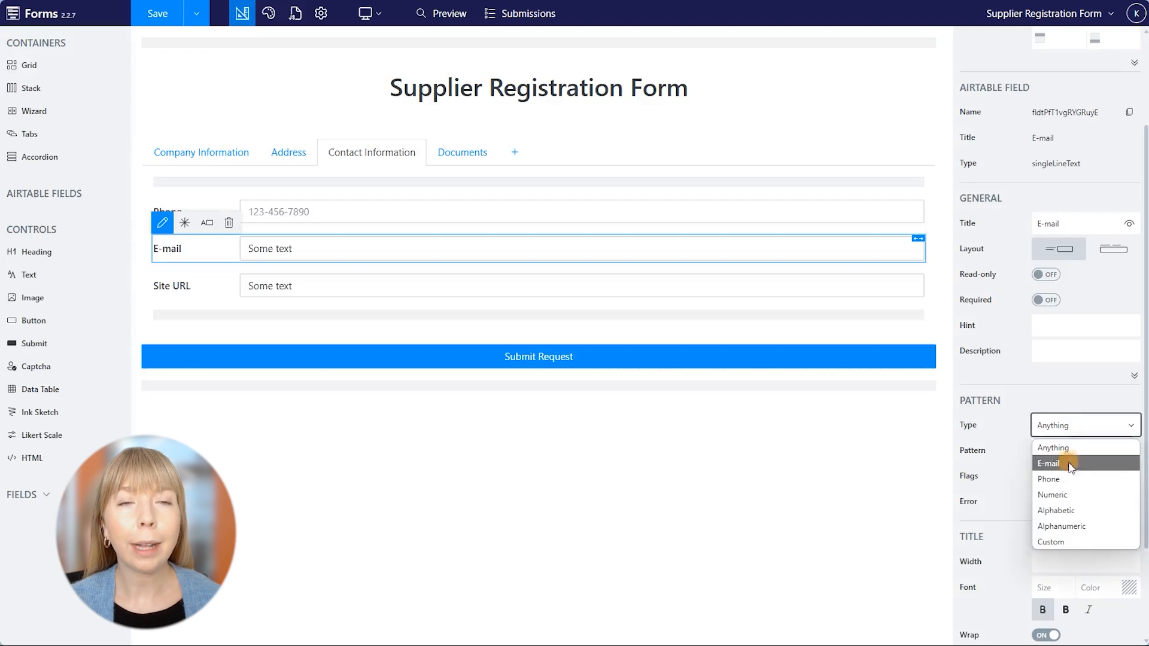
{"action": "left_click", "coordinate": [1070, 465]}
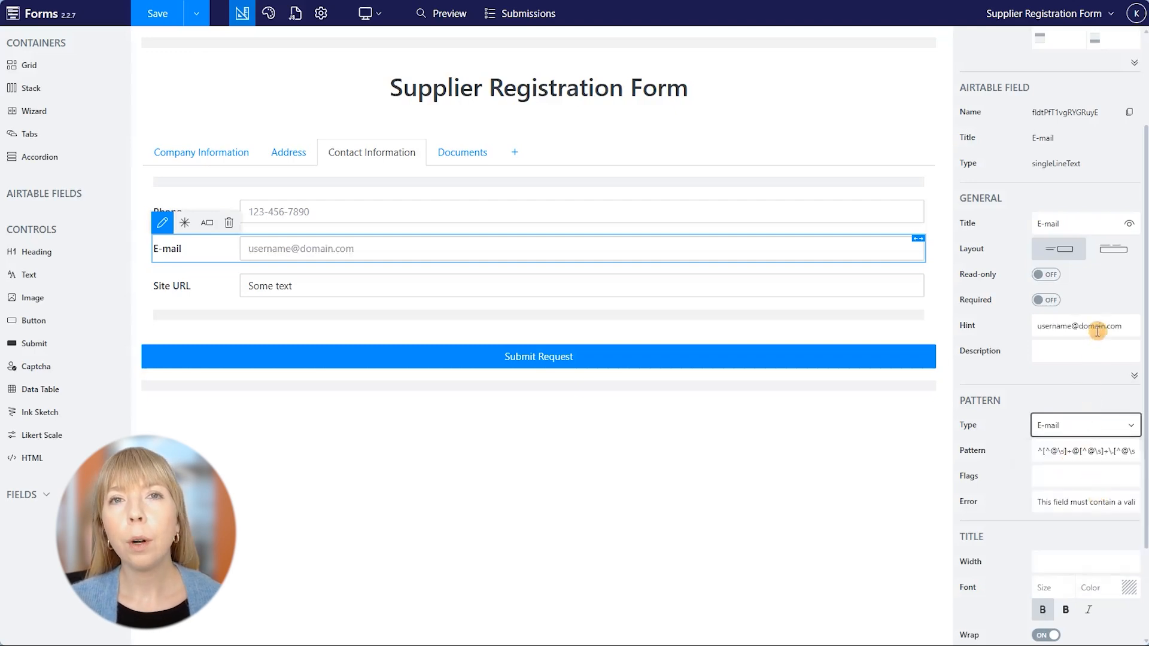
{"action": "left_click", "coordinate": [485, 157]}
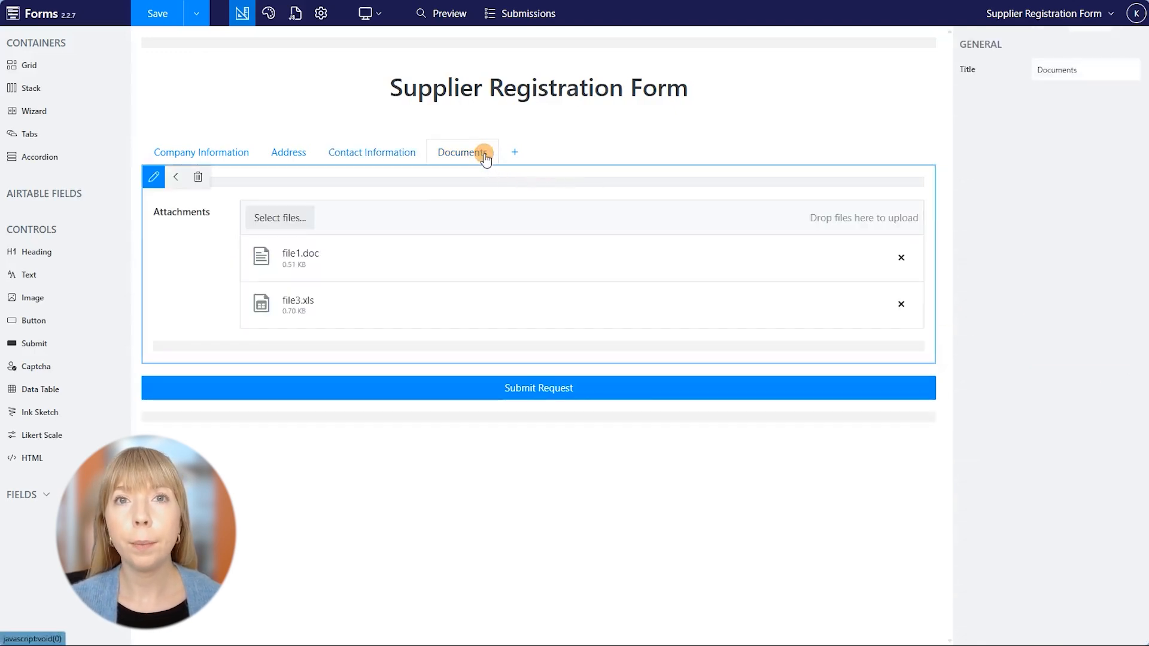
Enter .pdf and .docx as allowed Attachments extensions, then cancel without applying them.
{"action": "left_click", "coordinate": [434, 220]}
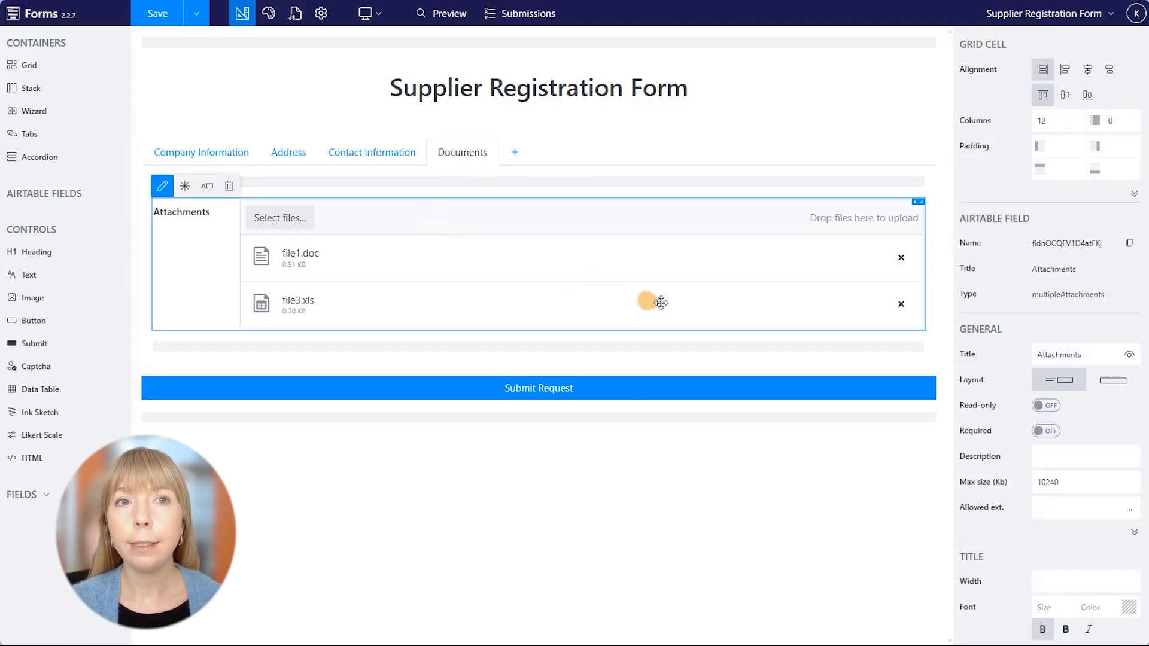
{"action": "scroll", "coordinate": [1079, 375], "scroll_direction": "down", "scroll_amount": 2}
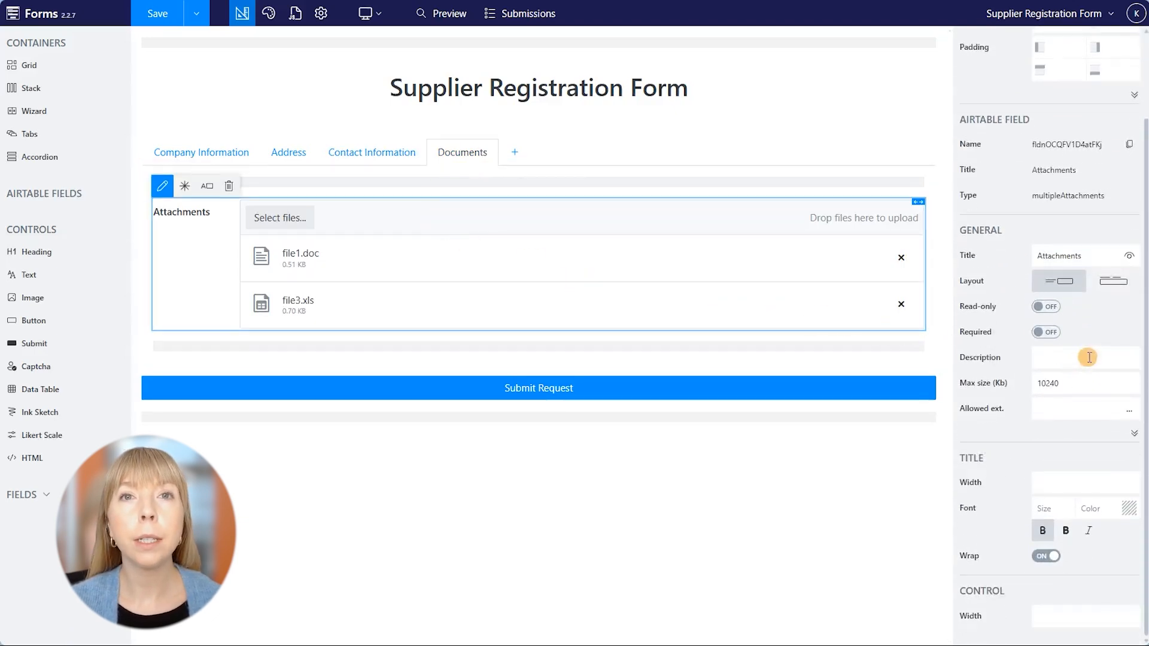
{"action": "left_click", "coordinate": [1111, 380]}
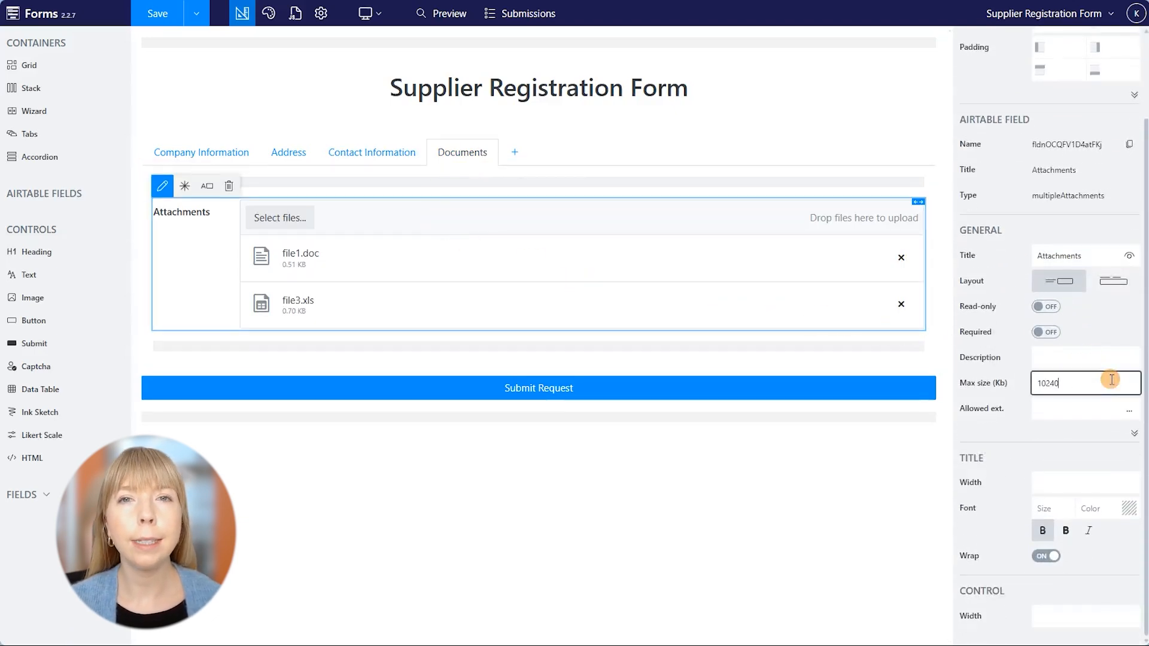
{"action": "left_click", "coordinate": [1129, 411]}
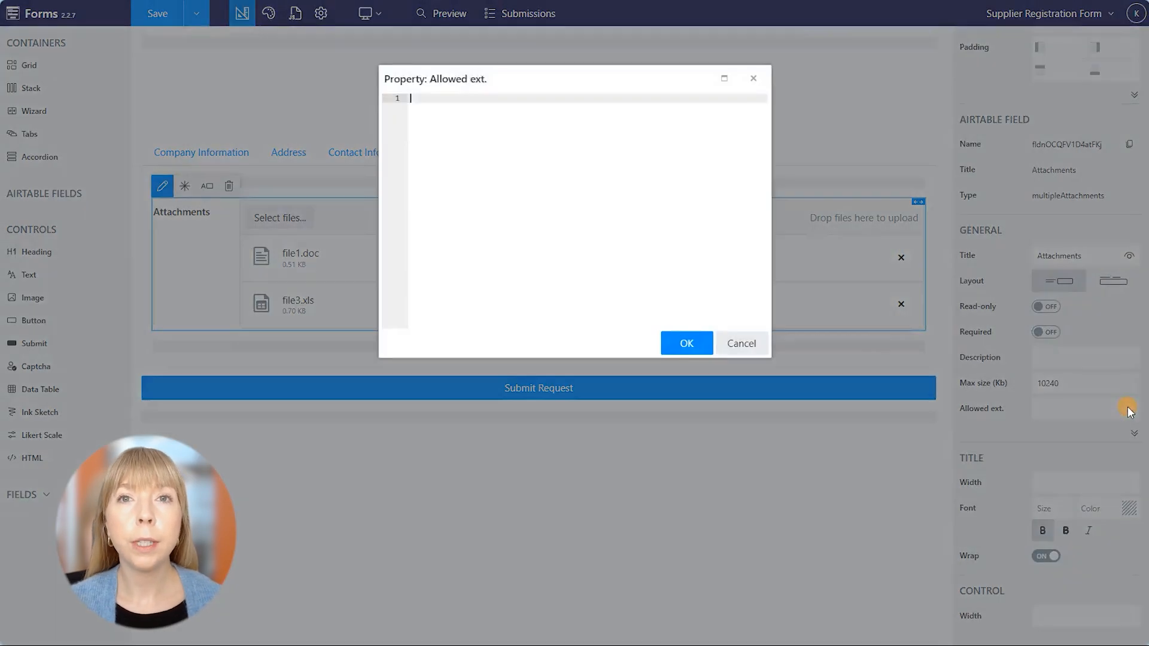
{"action": "type", "text": "."}
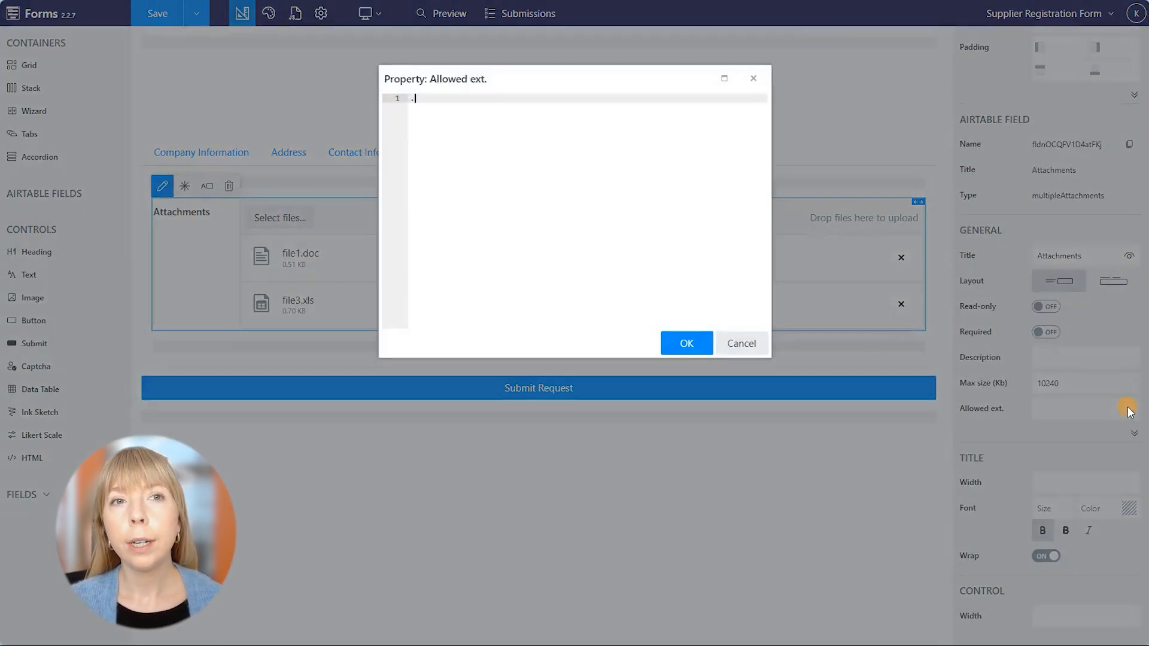
{"action": "type", "text": "pdf"}
{"action": "key", "text": "Return"}
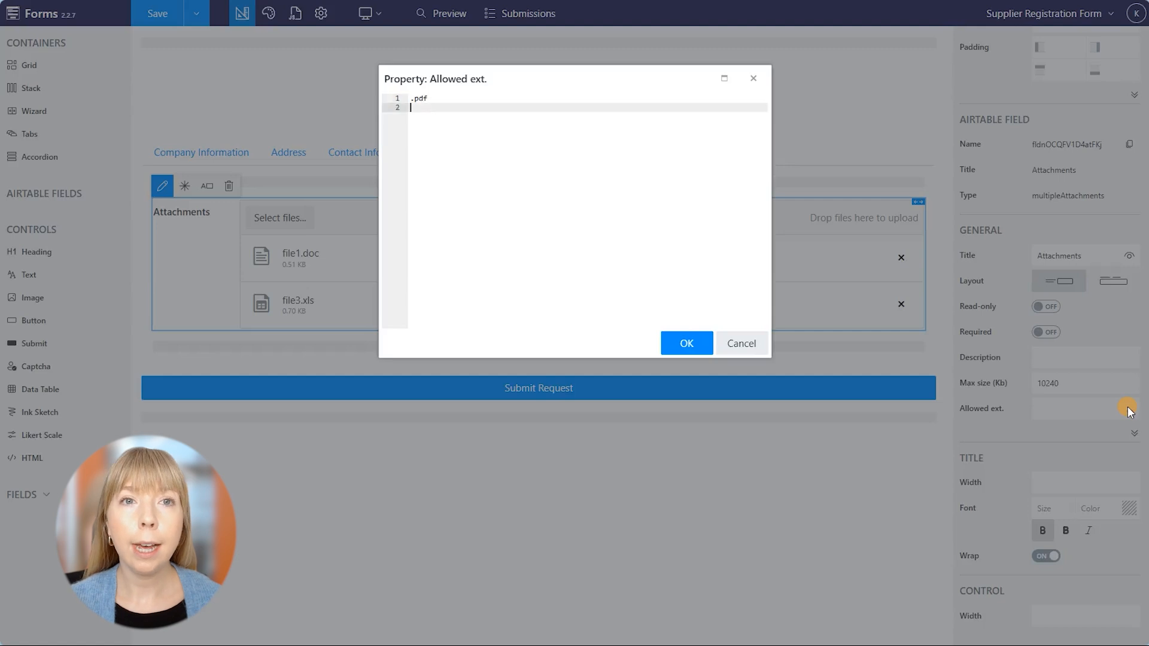
{"action": "type", "text": ".docx"}
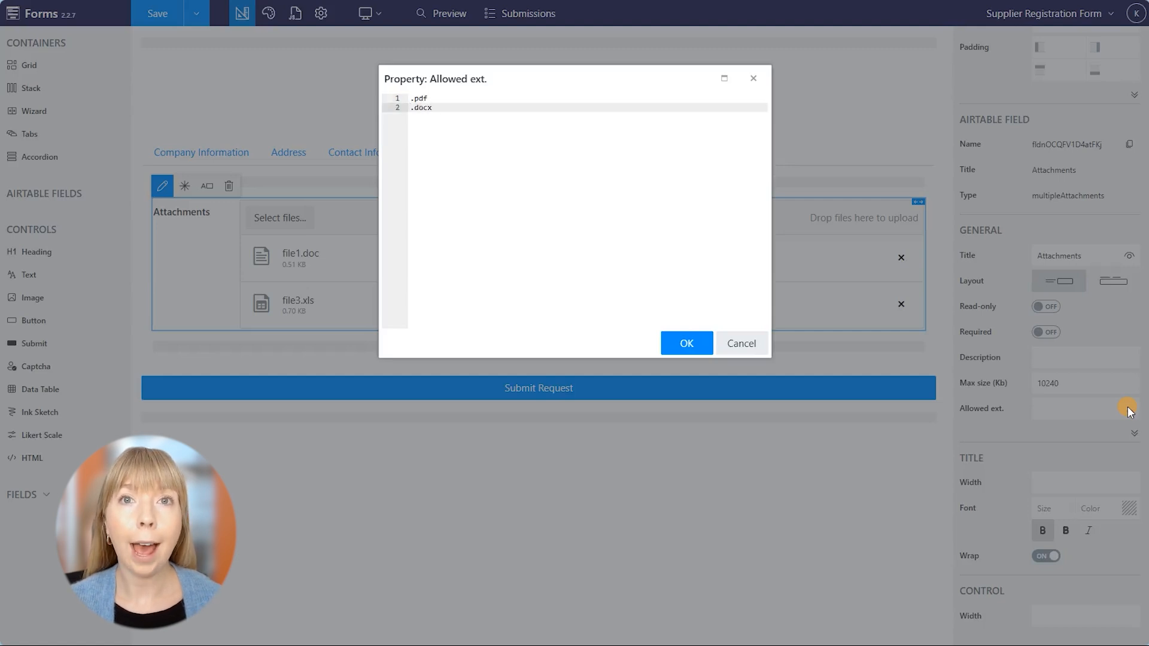
{"action": "left_click", "coordinate": [755, 343]}
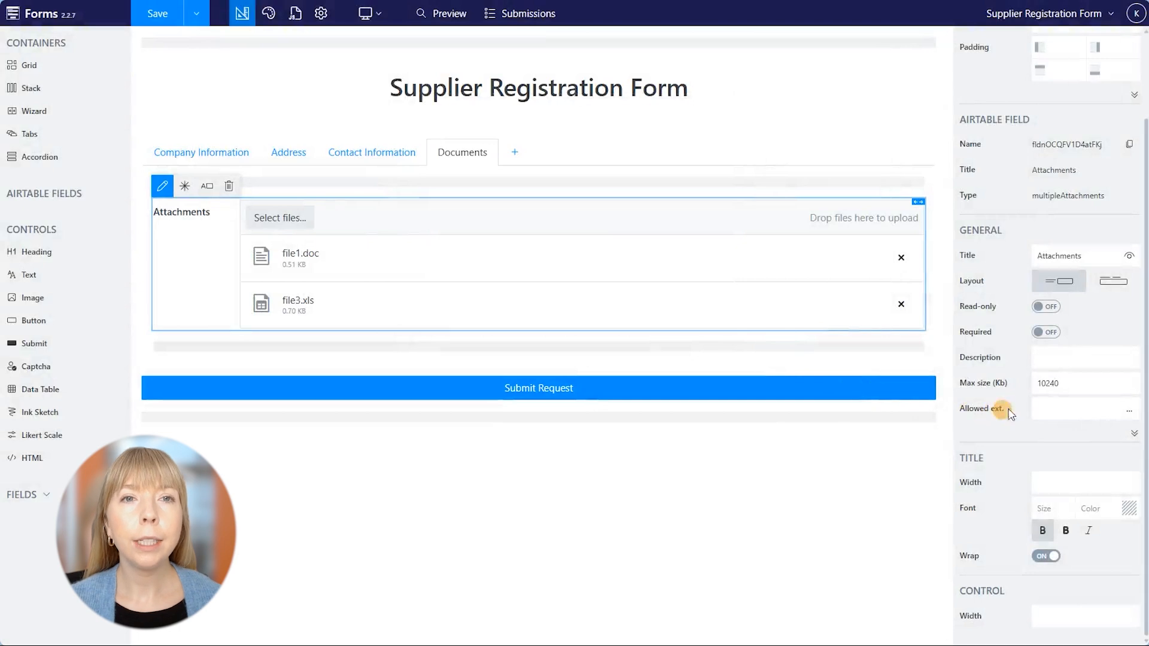
Set the Attachments description to 'Please attach price-list or catalog.' and save the form.
{"action": "left_click", "coordinate": [1053, 358]}
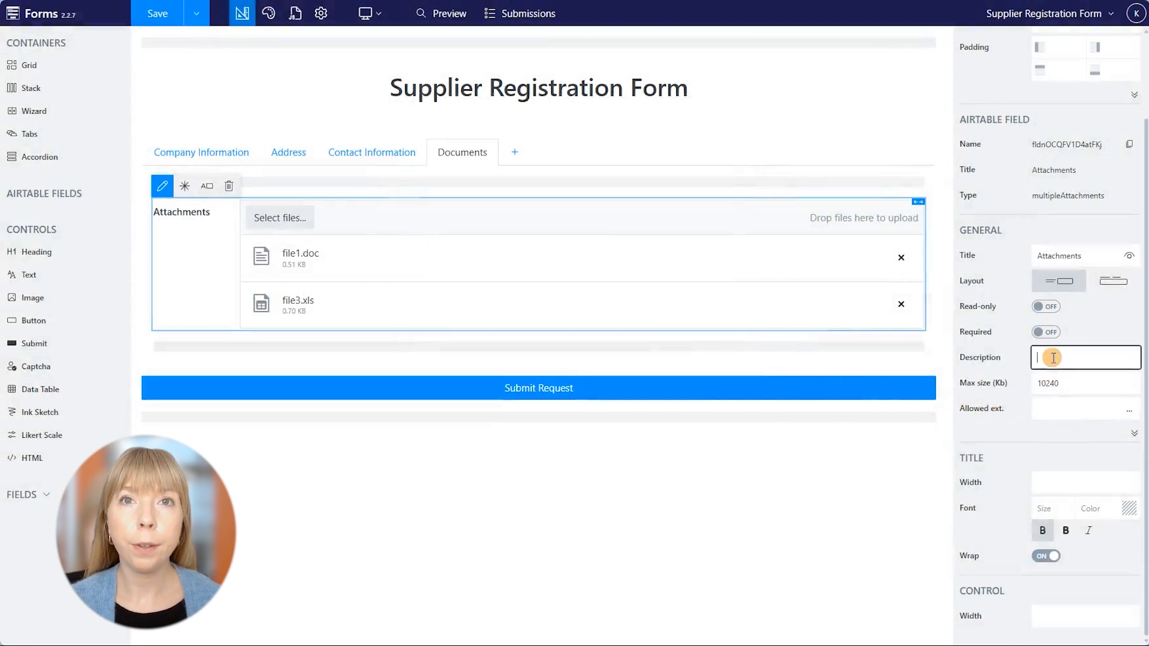
{"action": "type", "text": "Please attach pr"}
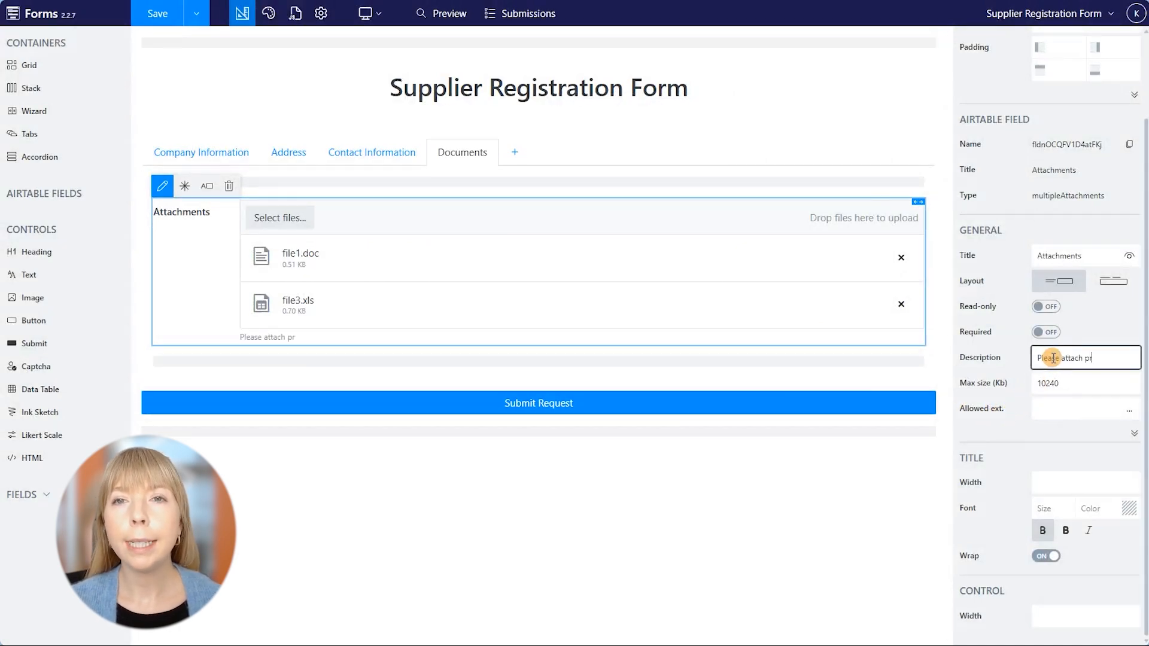
{"action": "type", "text": "ice-list or catalog."}
{"action": "left_click", "coordinate": [1101, 326]}
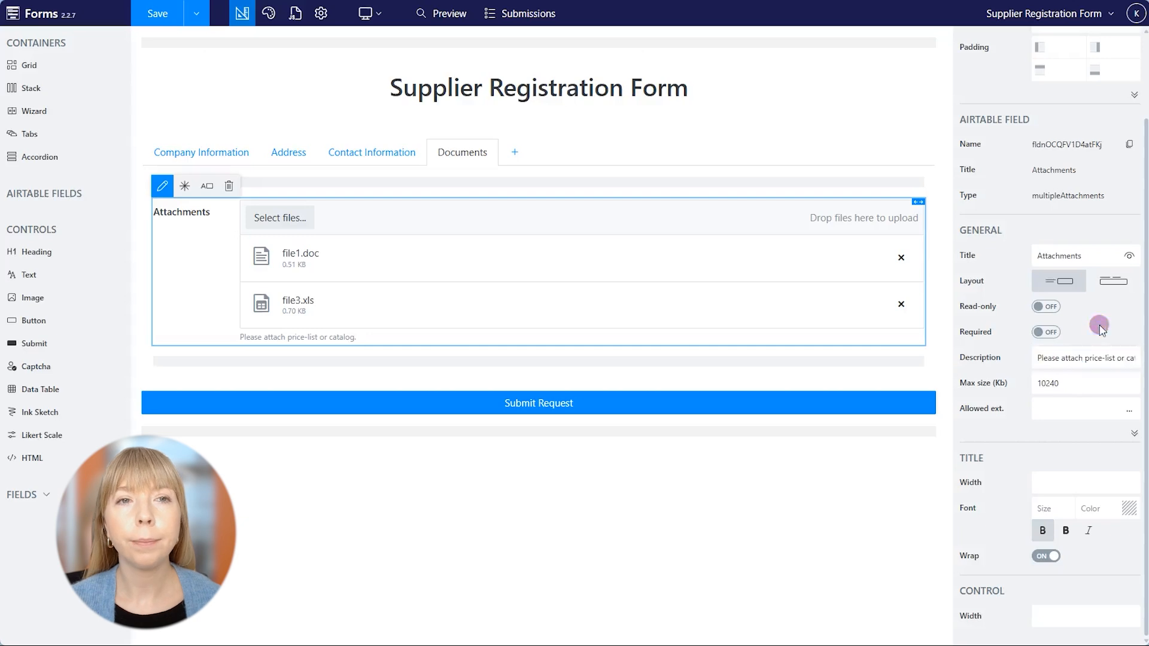
{"action": "left_click", "coordinate": [177, 20]}
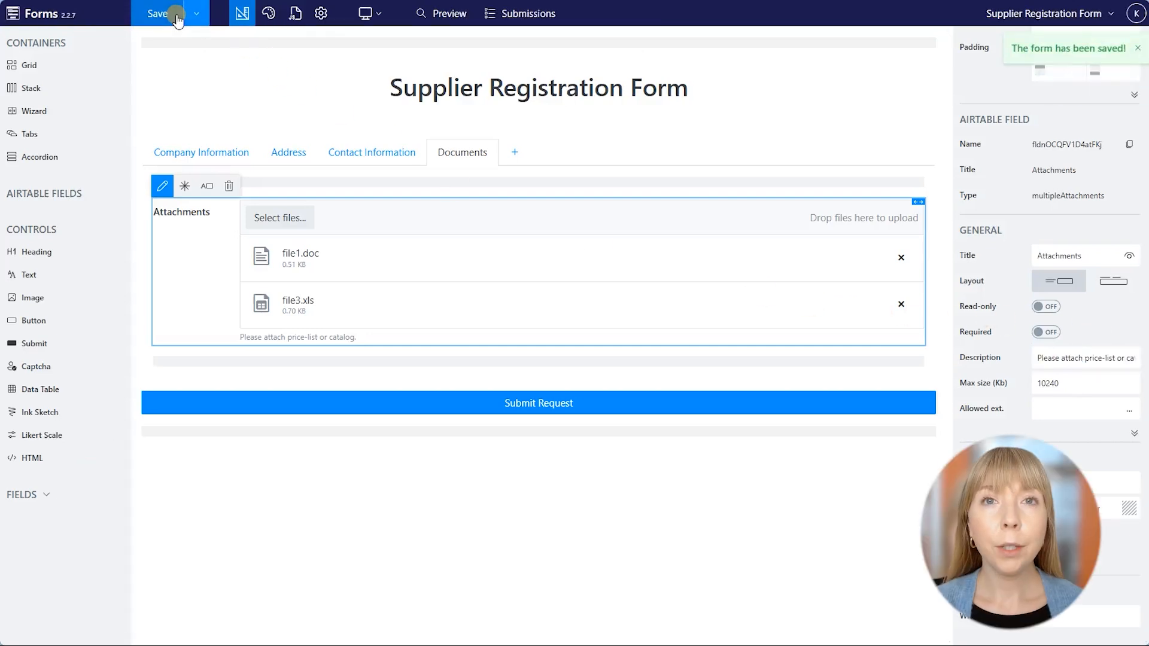
Try the Explicit Dark and Gray Blue themes, settling on the light Gray theme.
{"action": "left_click", "coordinate": [268, 14]}
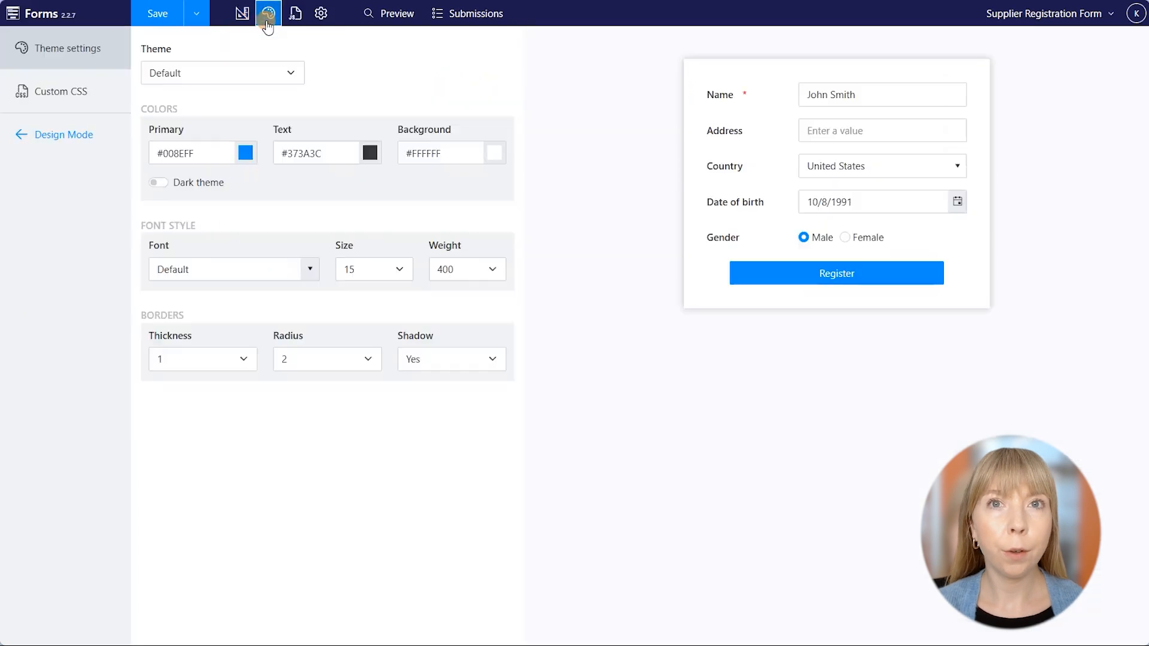
{"action": "left_click", "coordinate": [286, 76]}
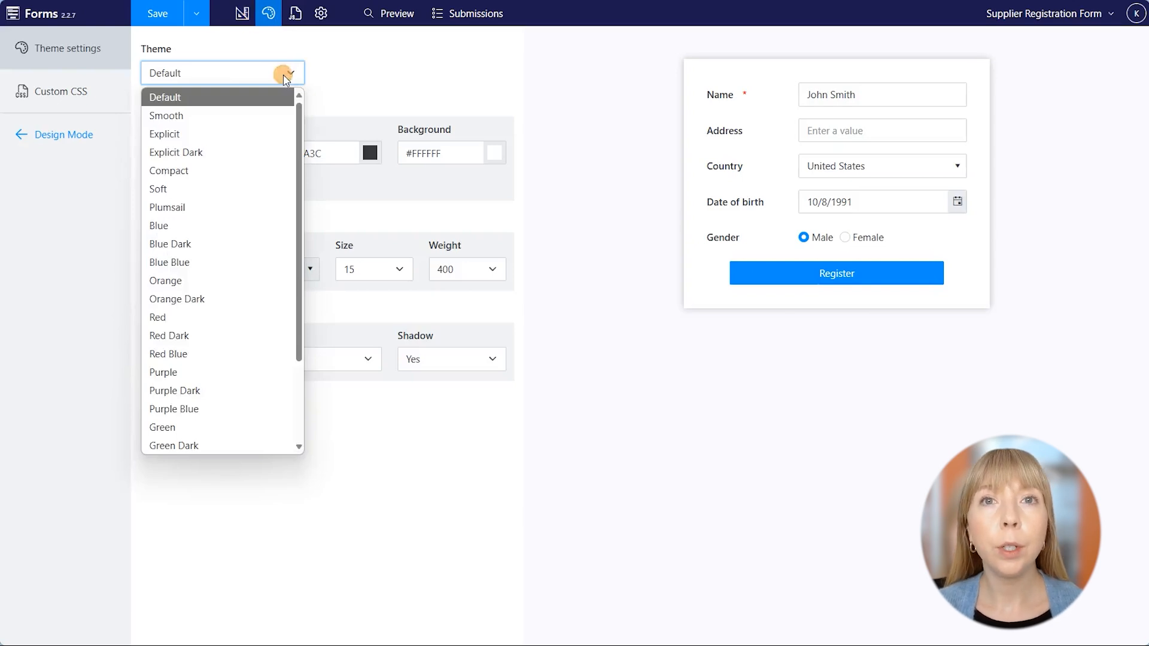
{"action": "left_click", "coordinate": [242, 153]}
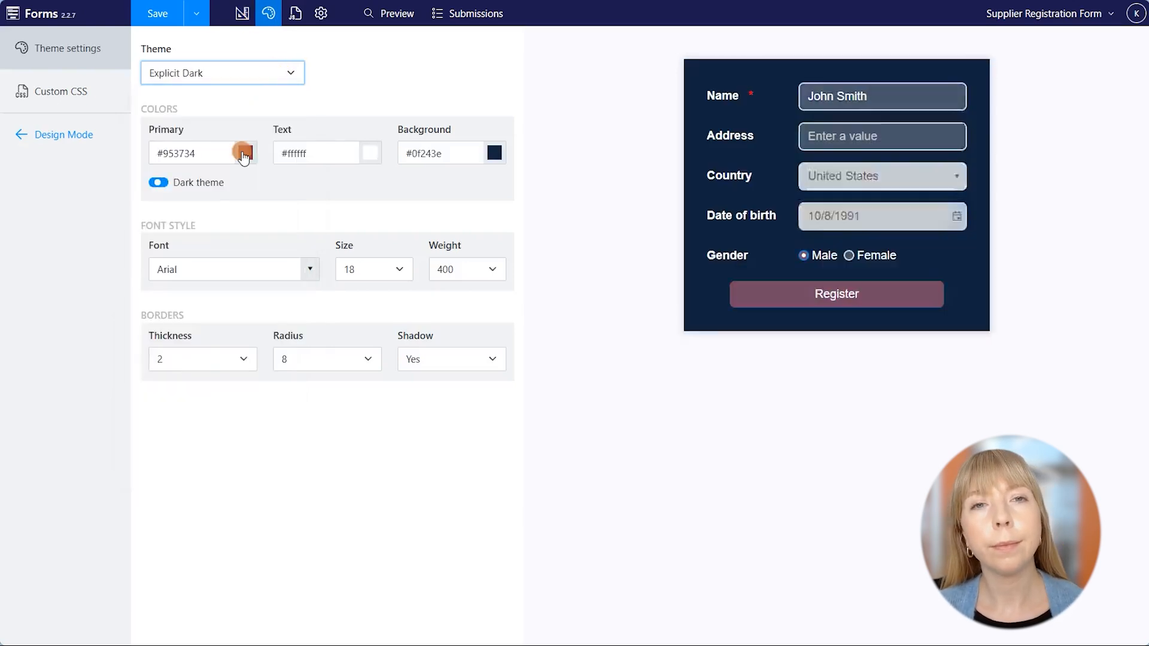
{"action": "left_click", "coordinate": [252, 80]}
{"action": "scroll", "coordinate": [263, 176], "scroll_direction": "down", "scroll_amount": 2}
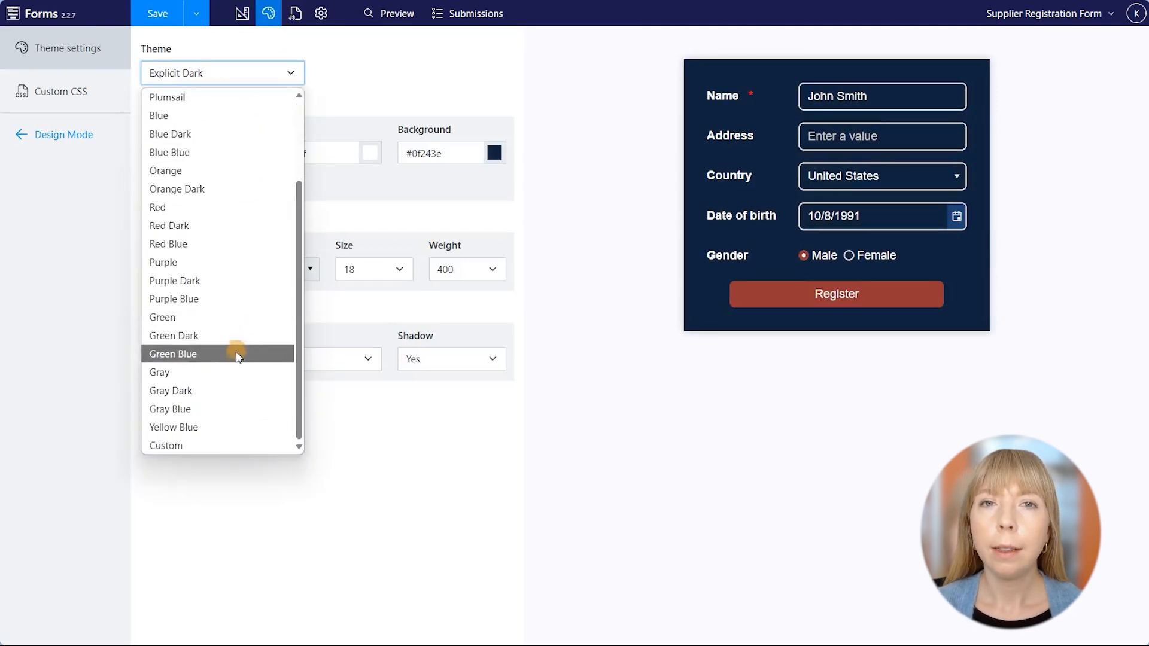
{"action": "left_click", "coordinate": [225, 412]}
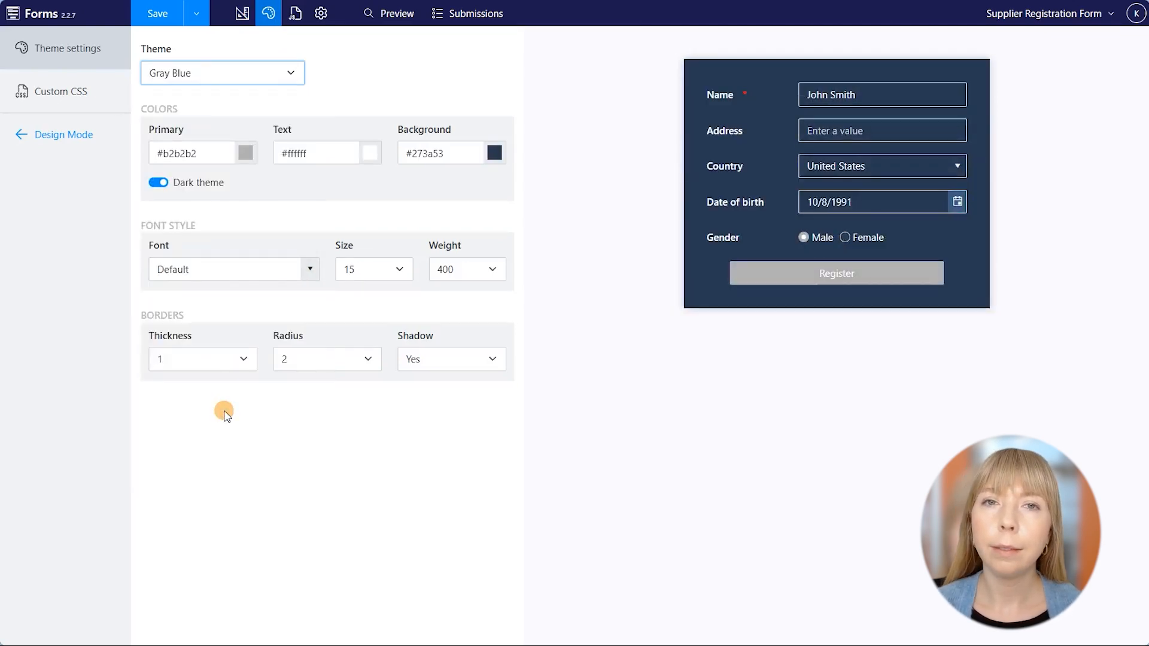
{"action": "left_click", "coordinate": [211, 66]}
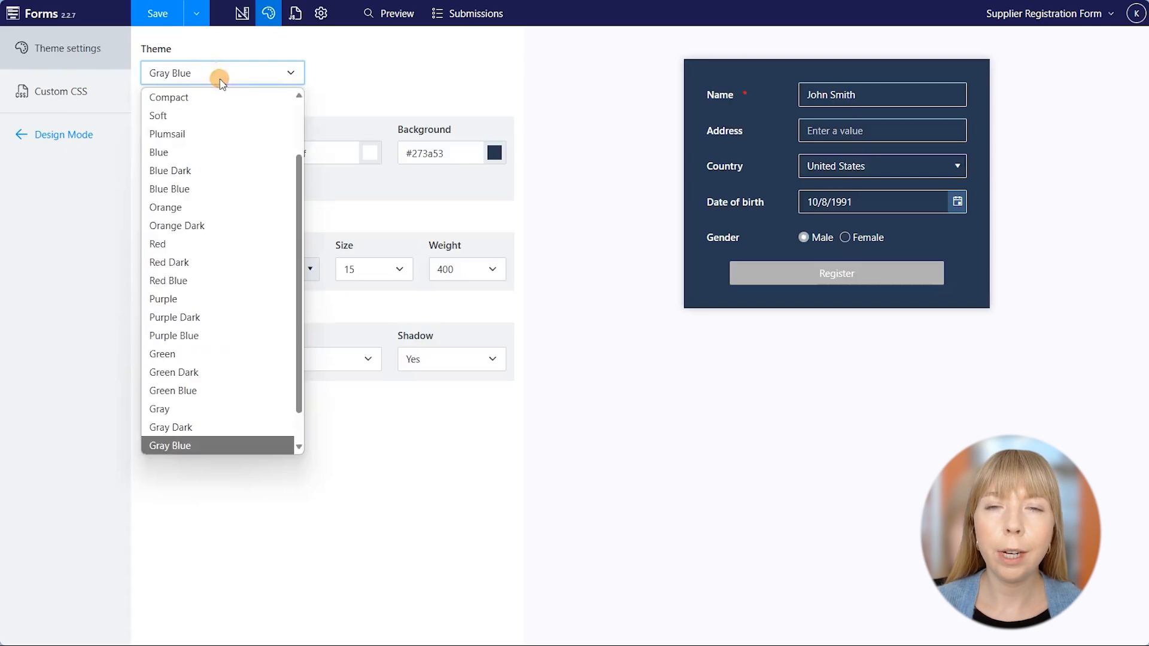
{"action": "left_click", "coordinate": [207, 408]}
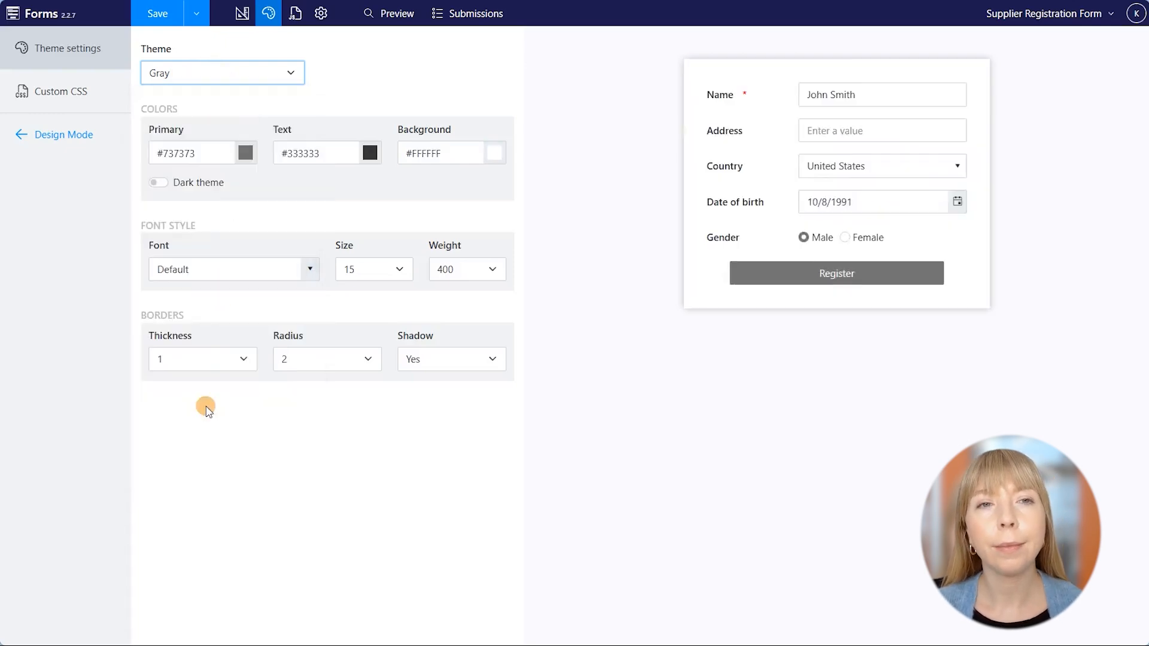
Look over the form's custom CSS and JavaScript, then open its General settings.
{"action": "left_click", "coordinate": [100, 98]}
{"action": "scroll", "coordinate": [257, 145], "scroll_direction": "down", "scroll_amount": 2}
{"action": "scroll", "coordinate": [257, 146], "scroll_direction": "up", "scroll_amount": 2}
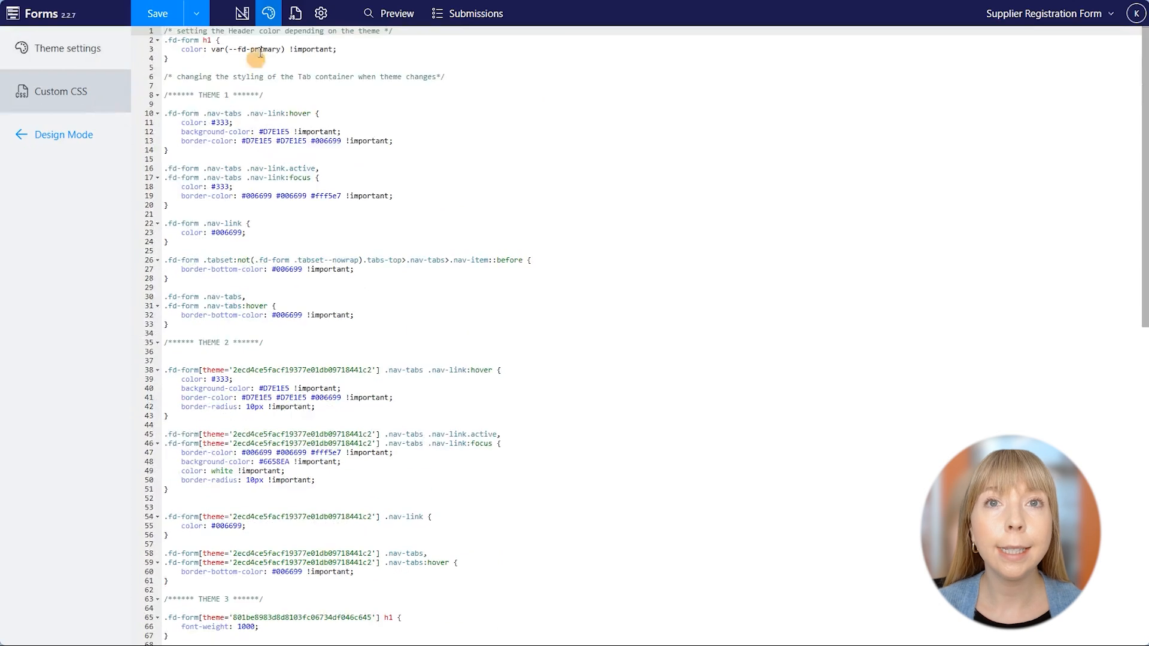
{"action": "left_click", "coordinate": [292, 13]}
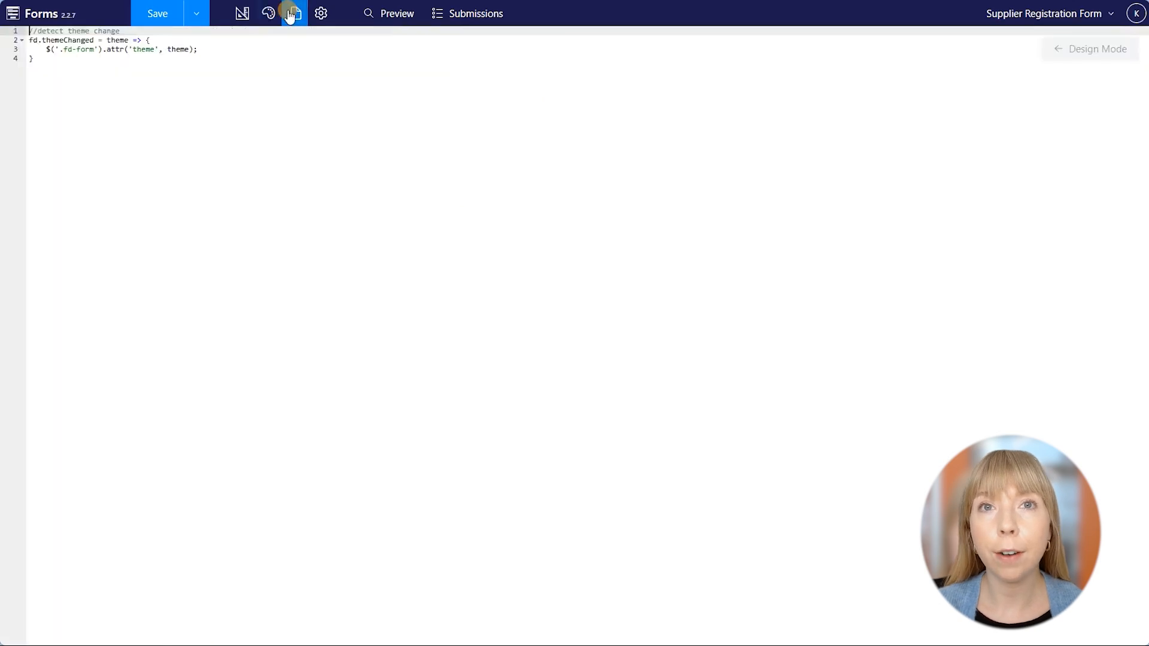
{"action": "left_click", "coordinate": [318, 17]}
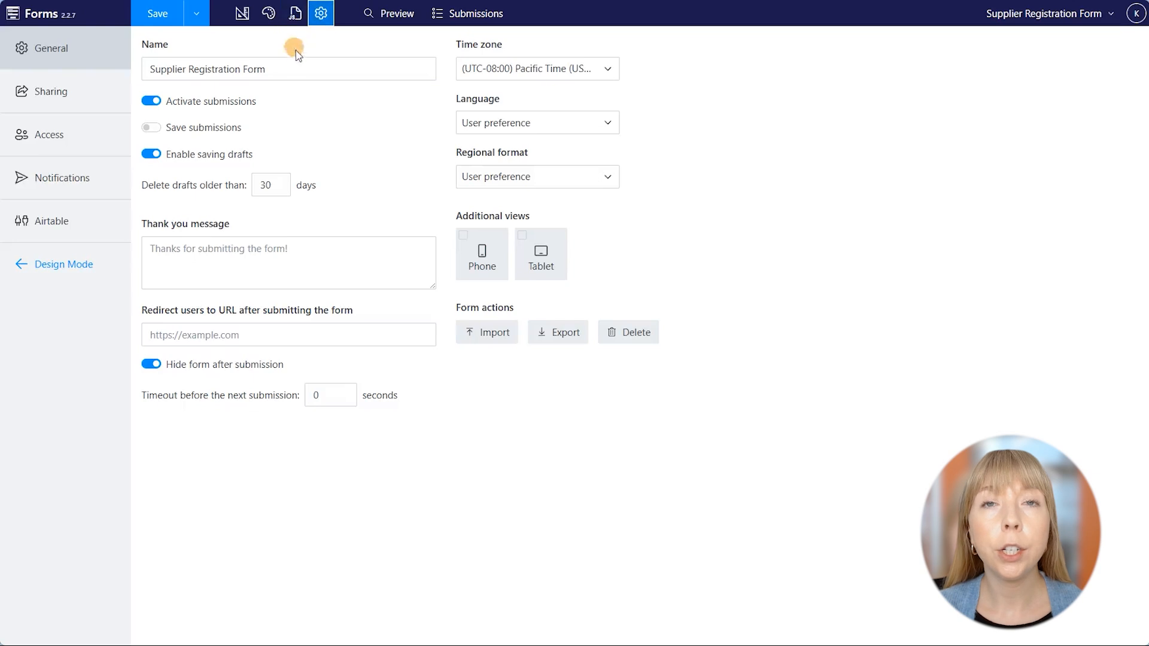
Try saving submissions to the account with a 10-day retention period.
{"action": "left_click", "coordinate": [151, 101]}
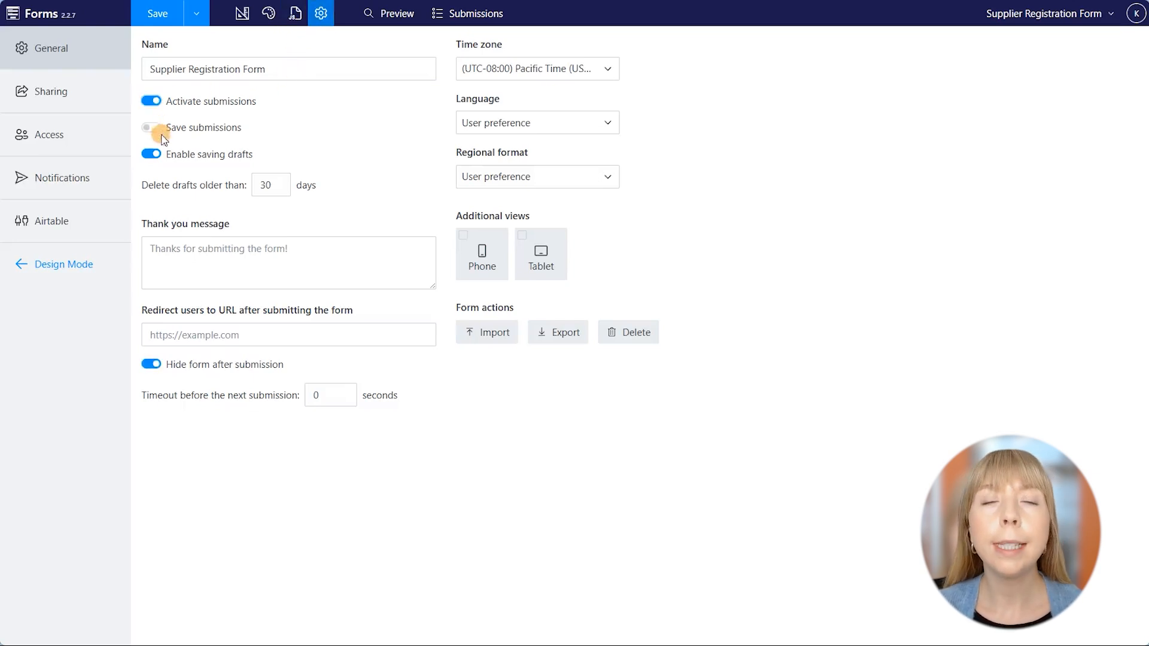
{"action": "left_click", "coordinate": [152, 129]}
{"action": "left_click", "coordinate": [293, 159]}
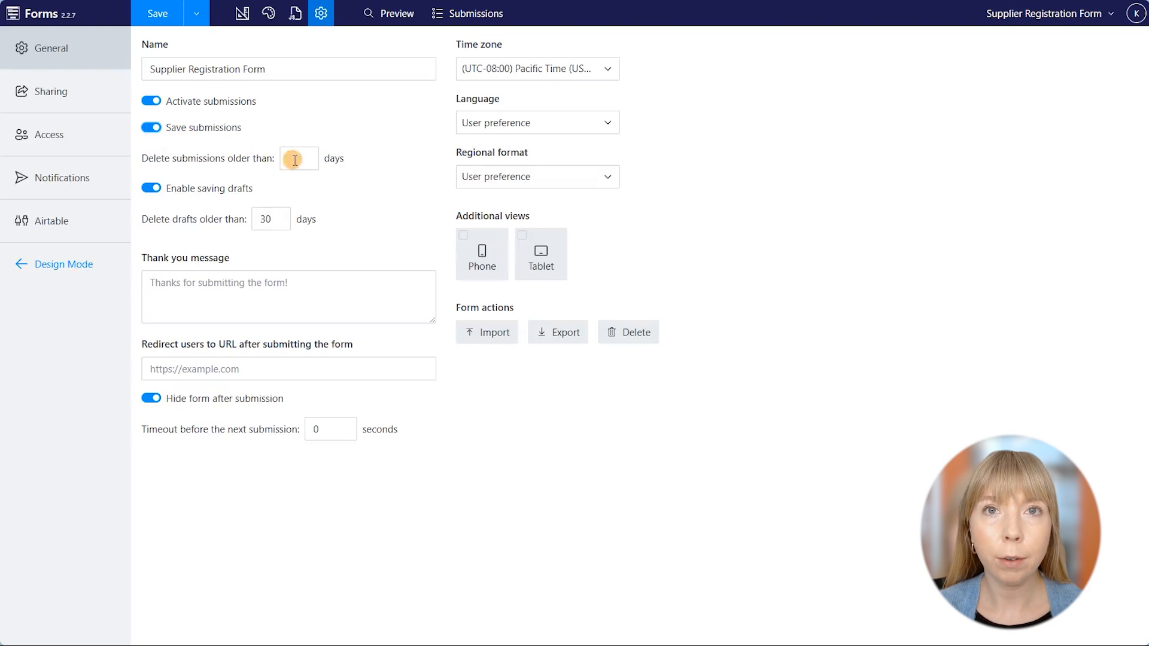
{"action": "type", "text": "10"}
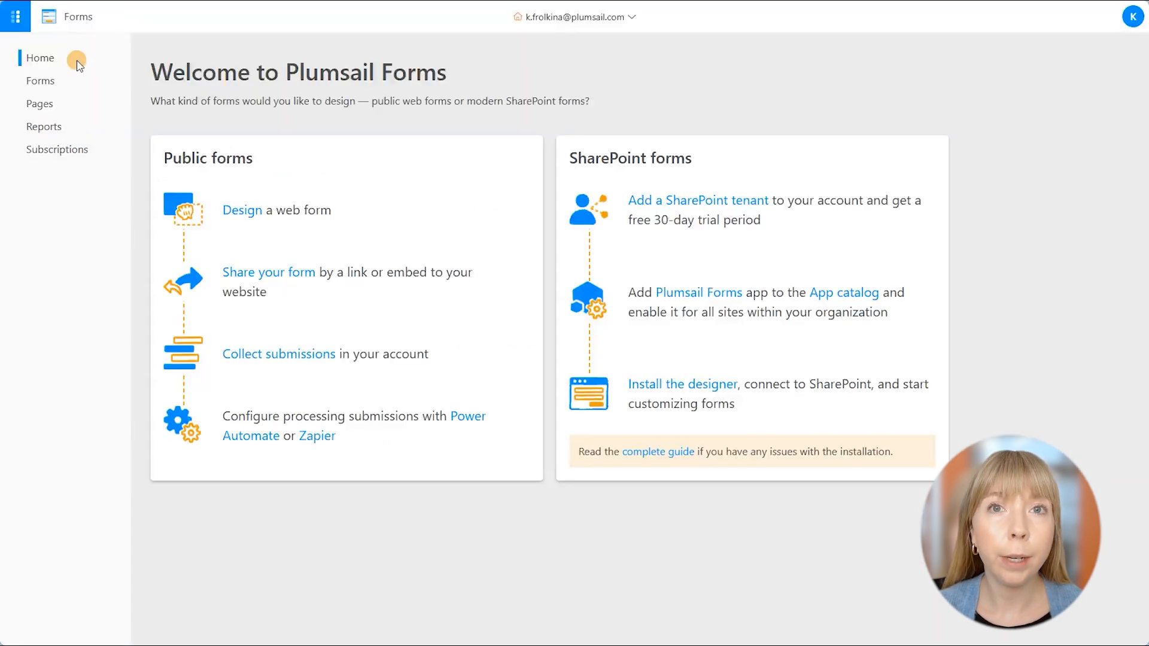
{"action": "left_click", "coordinate": [80, 149]}
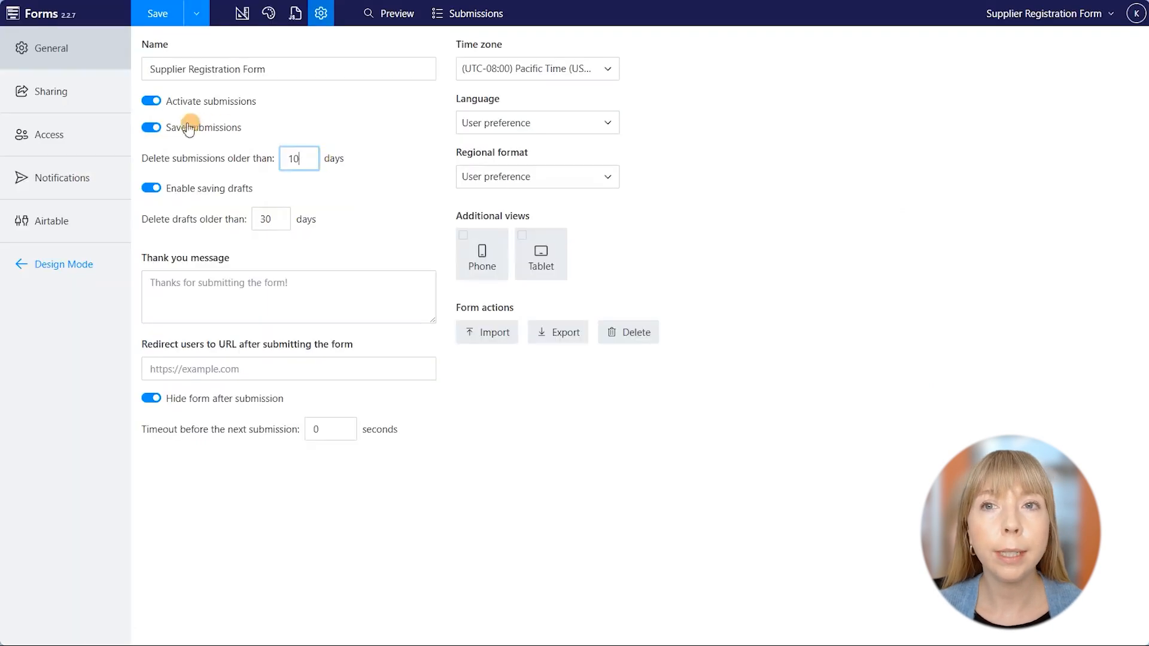
Switch off submission saving and hiding the form after submission, then show the Sharing link and snippet.
{"action": "left_click", "coordinate": [152, 127]}
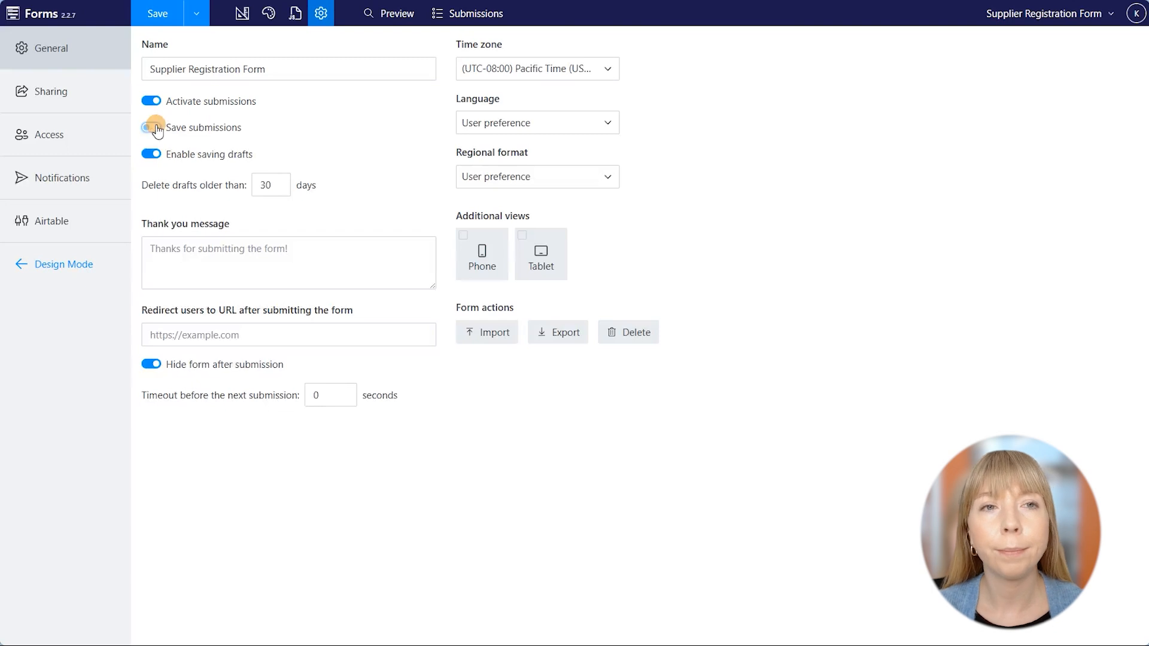
{"action": "left_click", "coordinate": [151, 155]}
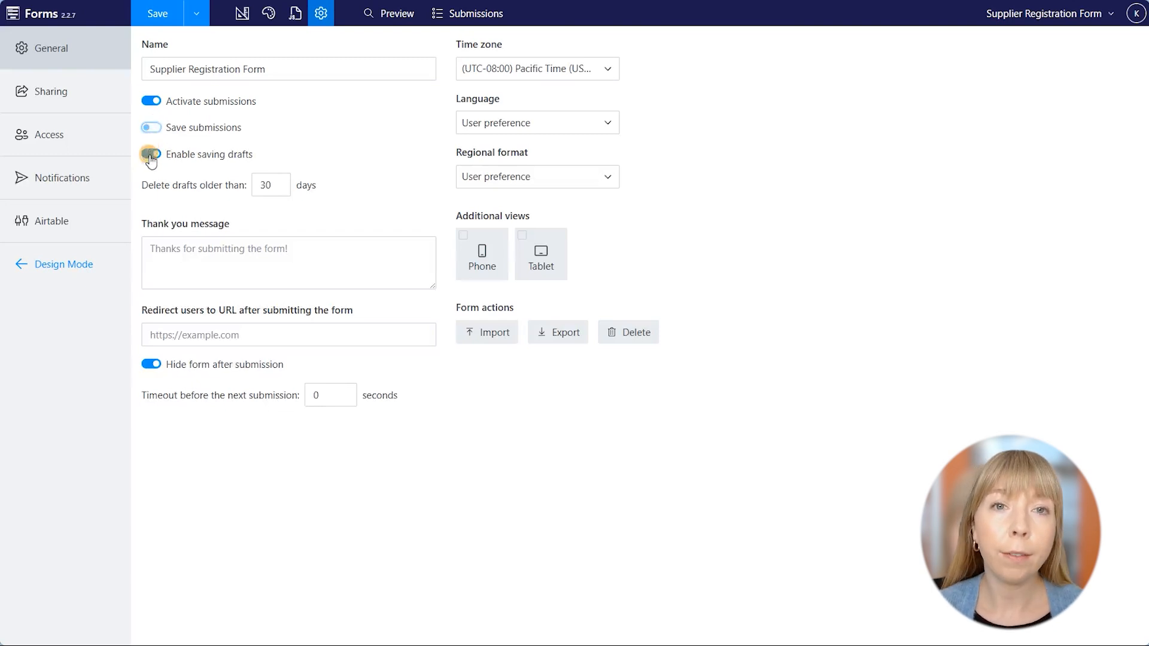
{"action": "left_click", "coordinate": [150, 155]}
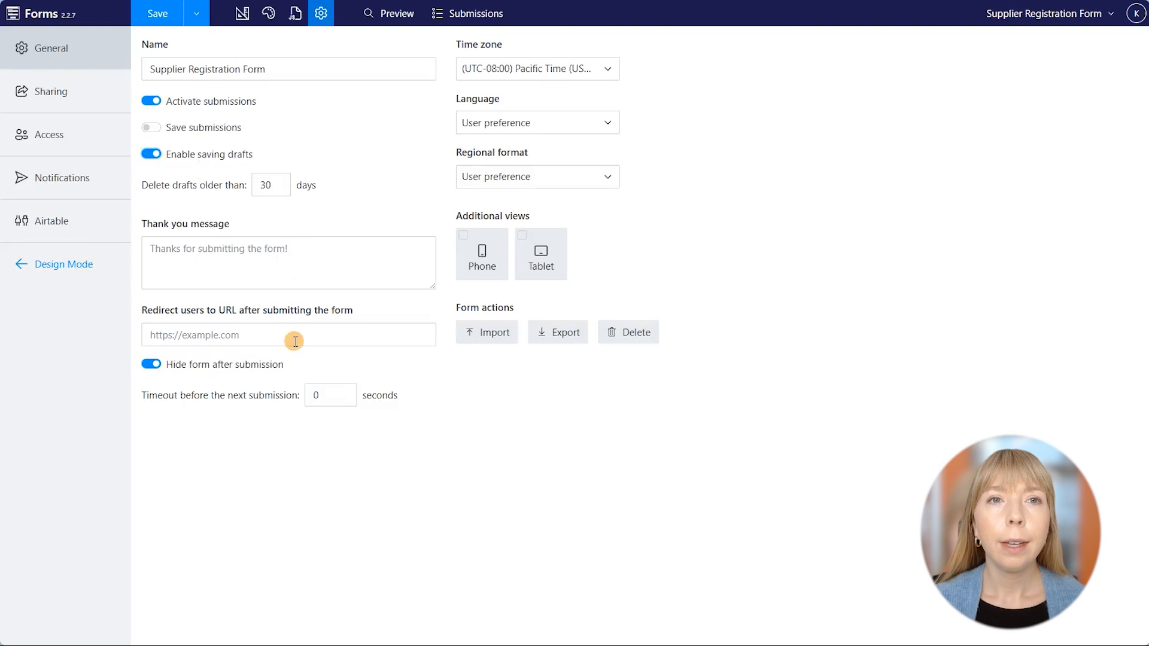
{"action": "left_click", "coordinate": [151, 364]}
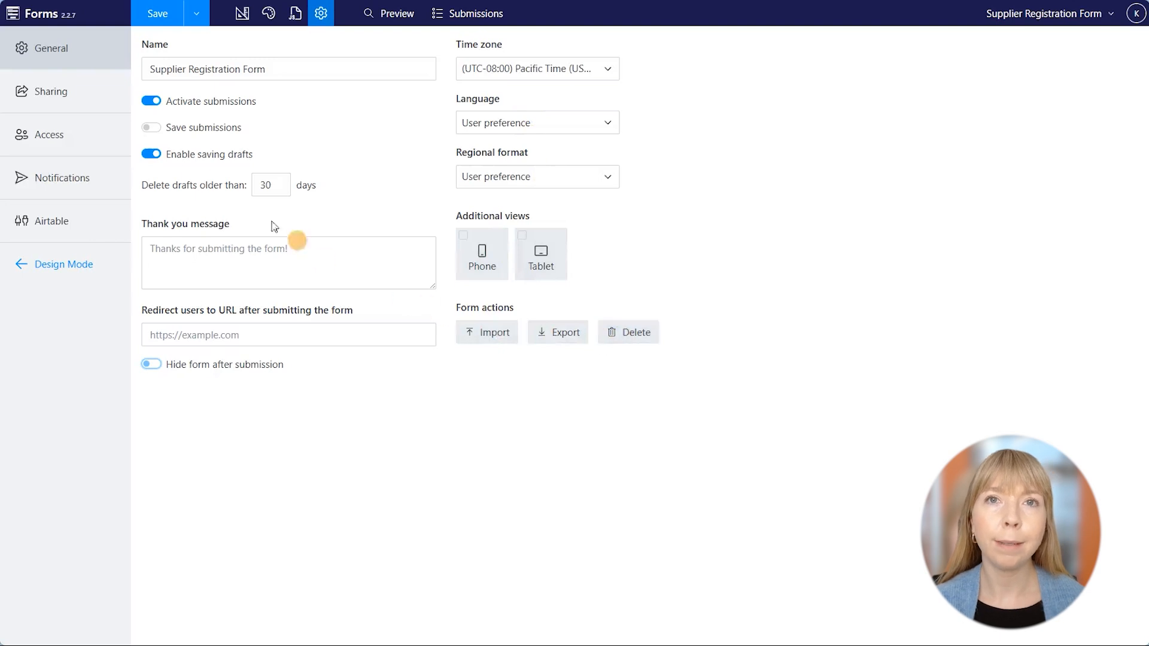
{"action": "left_click", "coordinate": [100, 93]}
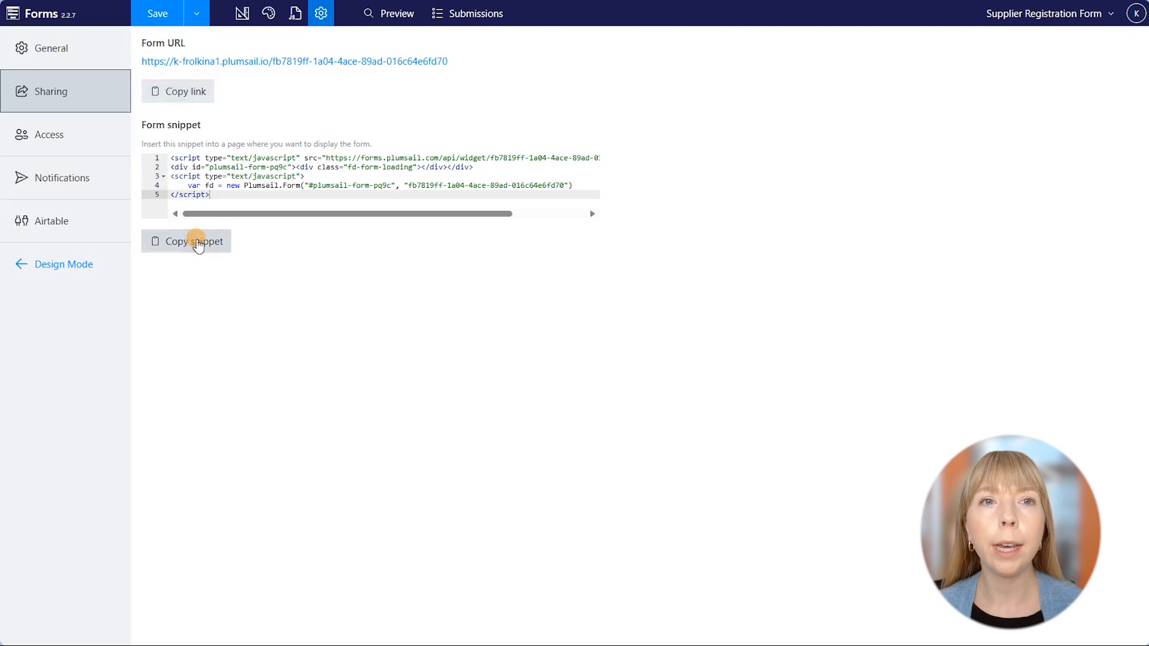
Turn on 'Allow only authenticated users' in the form's Access settings.
{"action": "left_click", "coordinate": [84, 132]}
{"action": "left_click", "coordinate": [147, 46]}
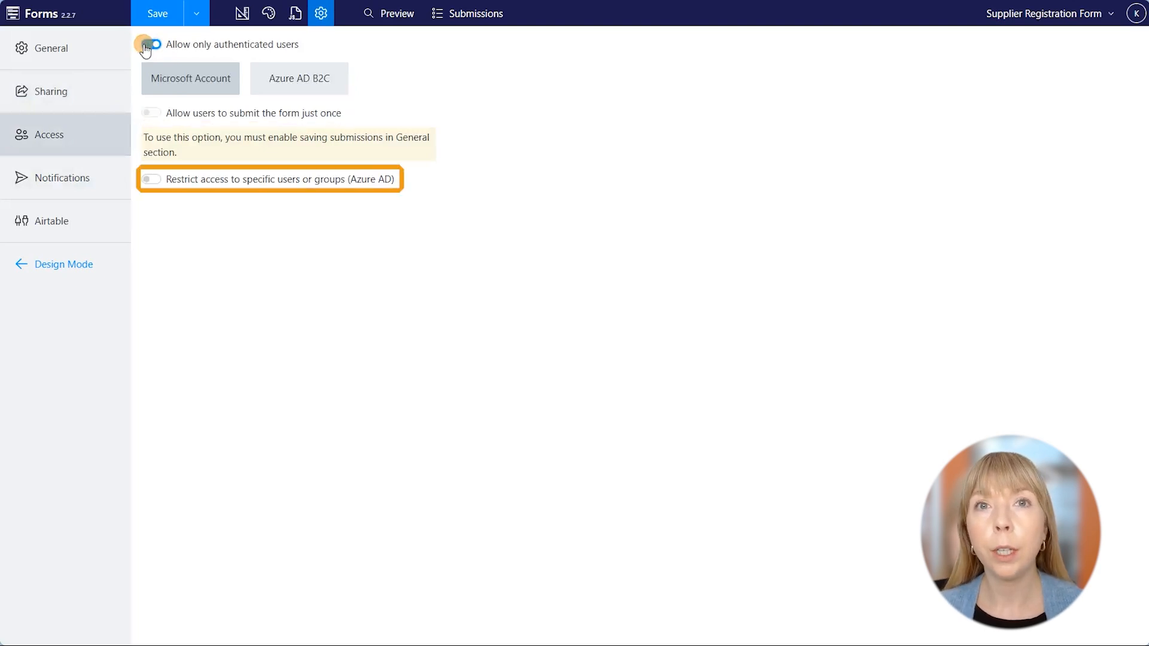
Turn off the authenticated-only restriction, review Notifications and Airtable settings, and return to Design mode.
{"action": "left_click", "coordinate": [149, 45]}
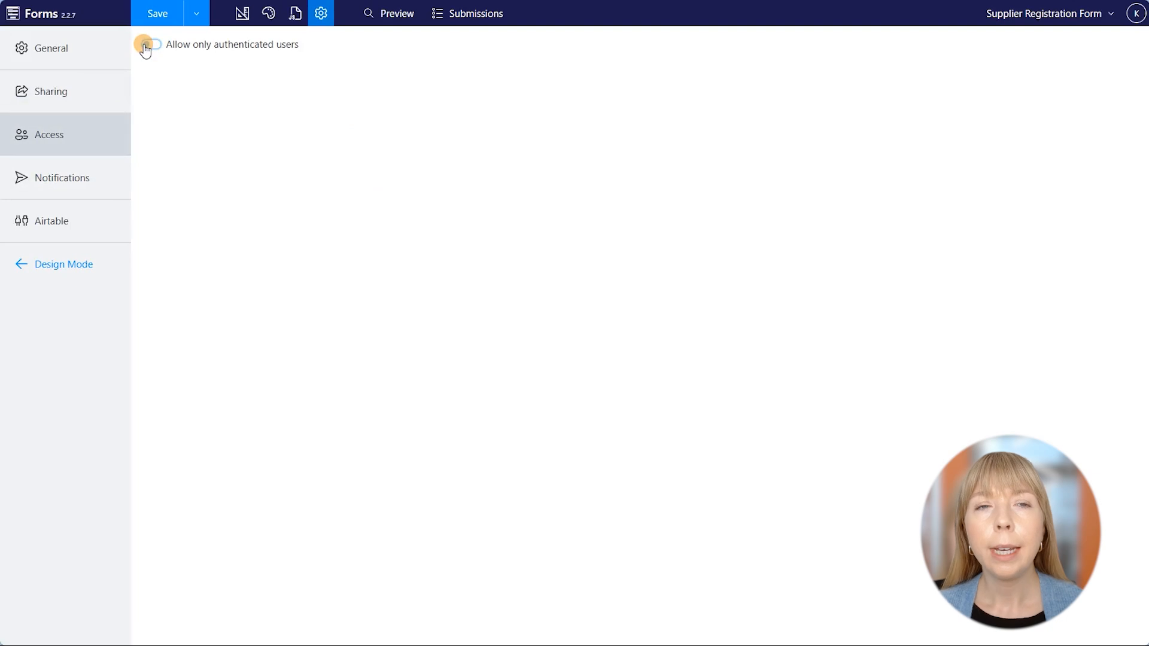
{"action": "left_click", "coordinate": [118, 186]}
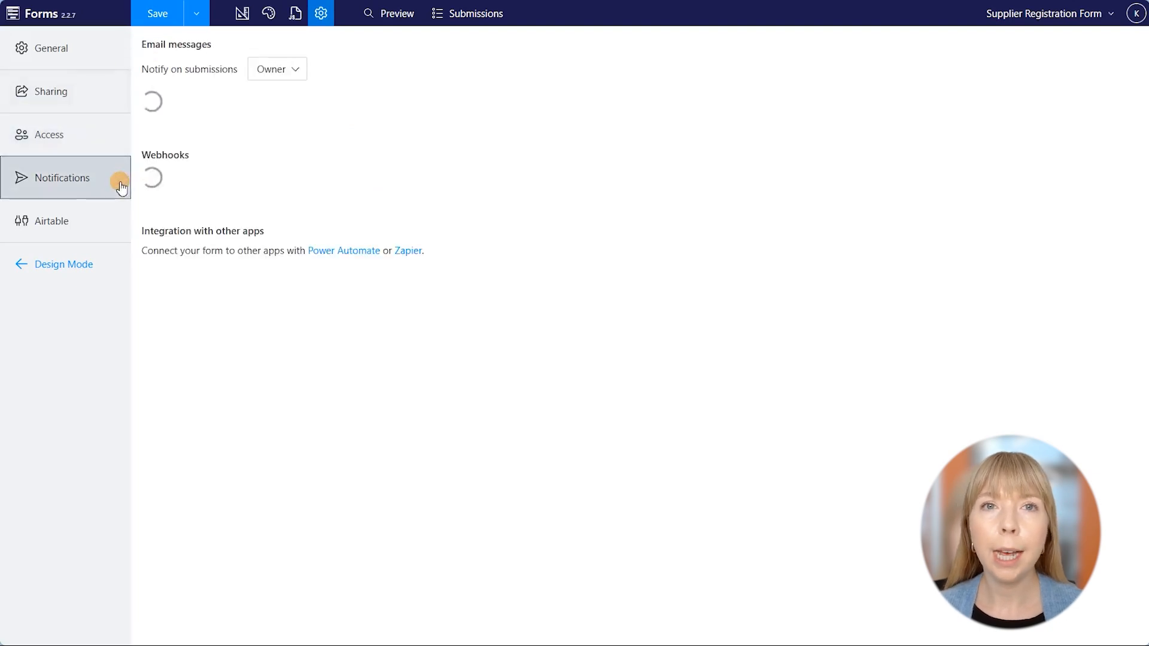
{"action": "left_click", "coordinate": [260, 69]}
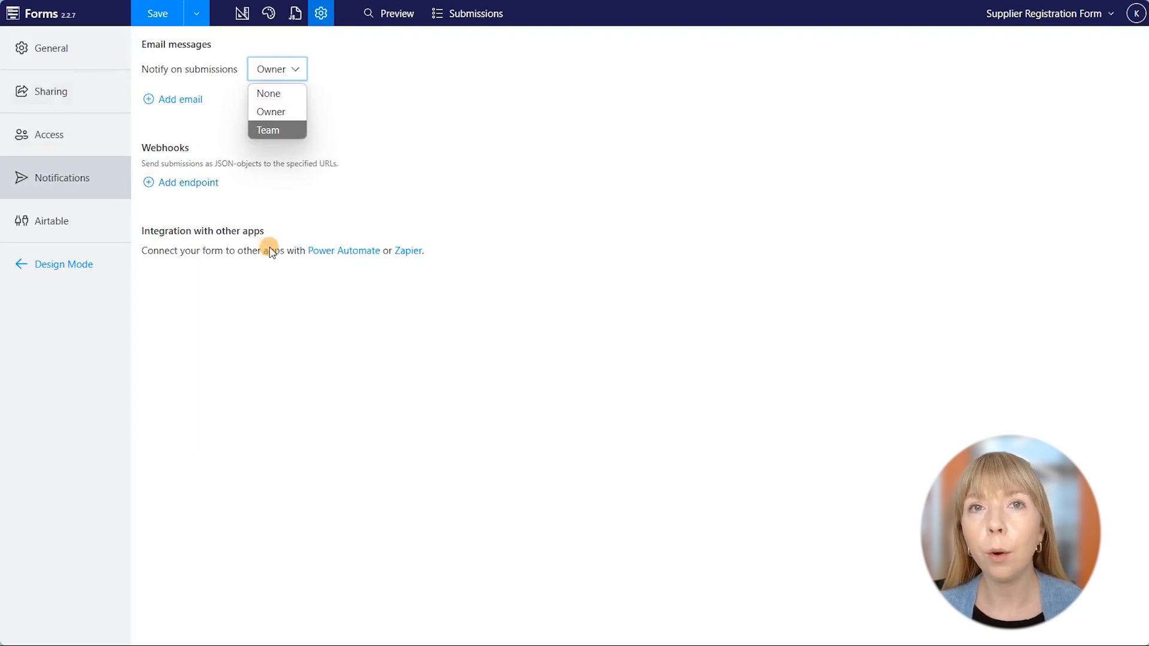
{"action": "left_click", "coordinate": [107, 218]}
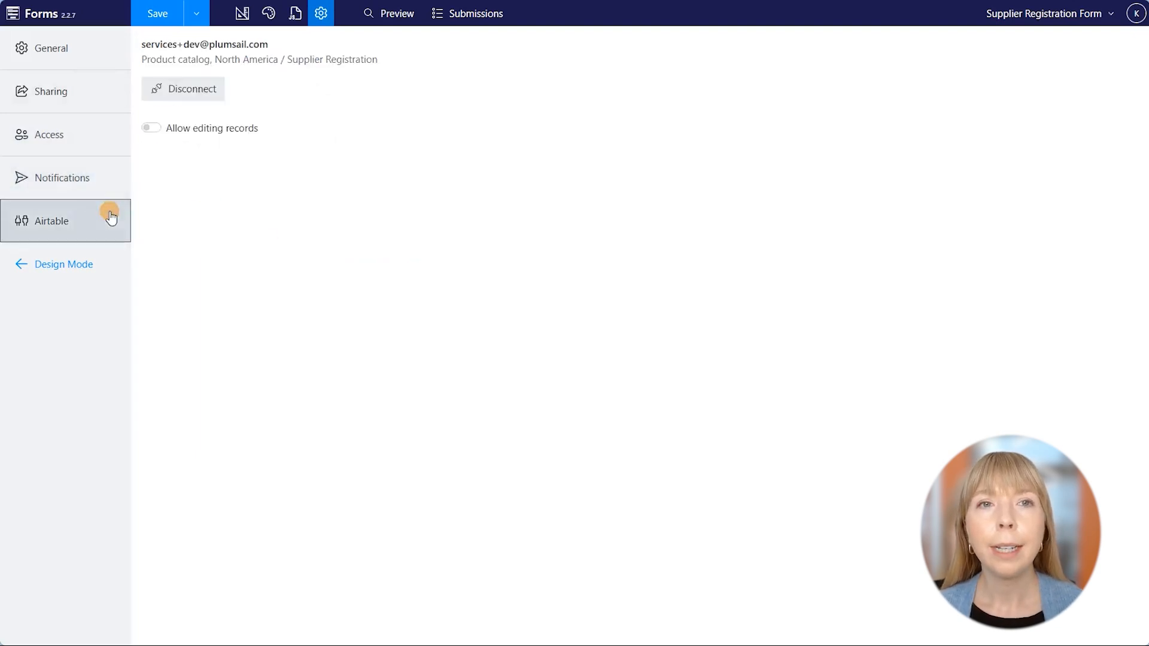
{"action": "left_click", "coordinate": [242, 13]}
Save the form and preview its Address, Contact Information and Documents tabs.
{"action": "left_click", "coordinate": [178, 21]}
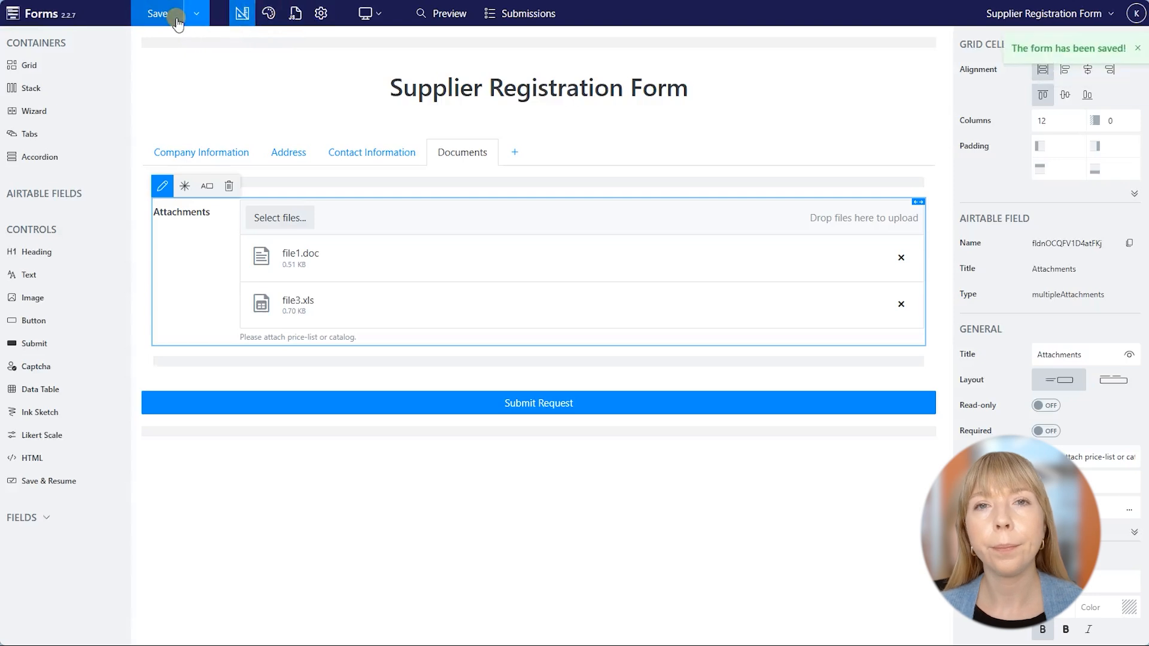
{"action": "left_click", "coordinate": [419, 12]}
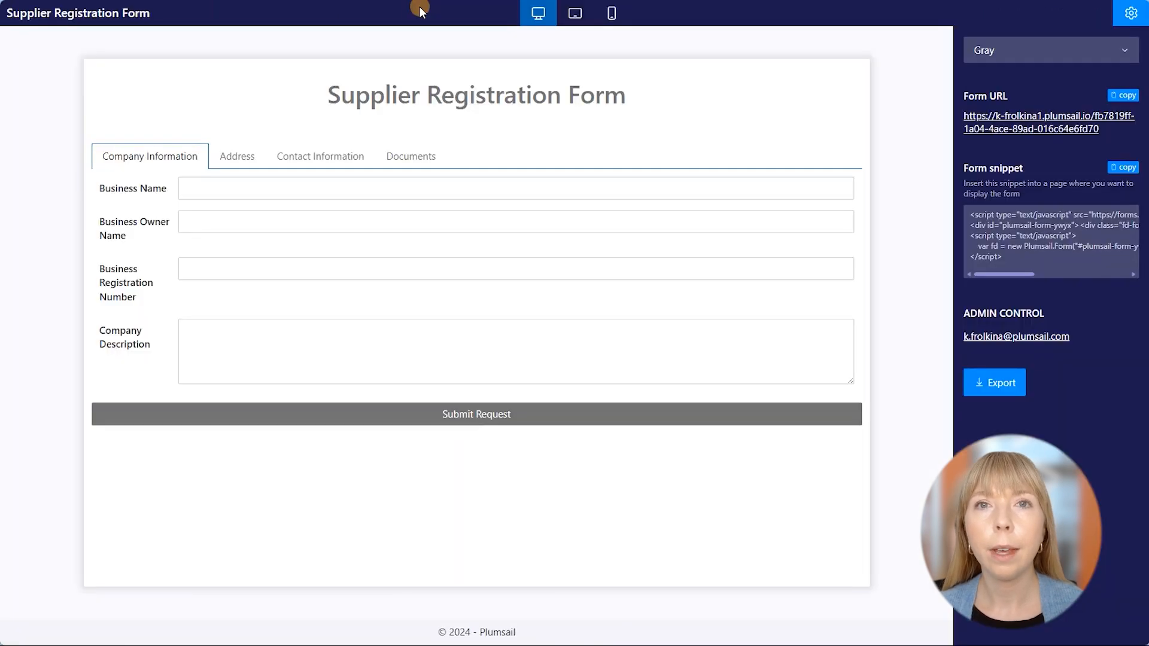
{"action": "left_click", "coordinate": [247, 155]}
{"action": "left_click", "coordinate": [301, 162]}
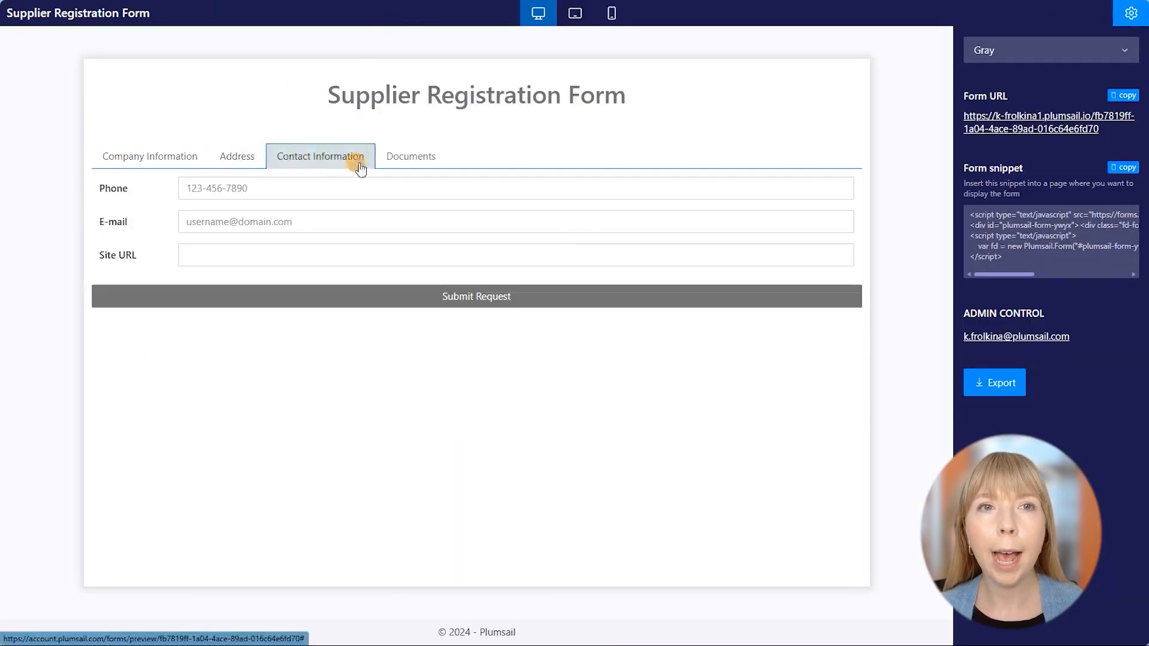
{"action": "left_click", "coordinate": [411, 159]}
{"action": "left_click", "coordinate": [191, 170]}
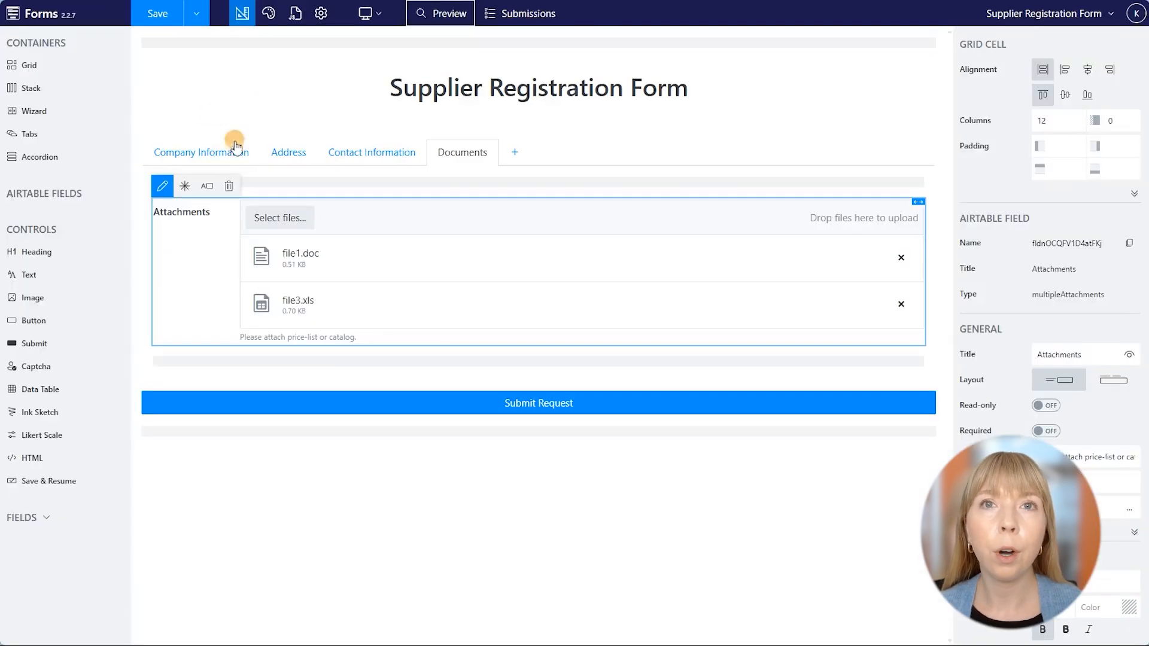
Place labels above the inputs for Business Name, Owner Name, Registration Number and Company Description.
{"action": "left_click", "coordinate": [233, 149]}
{"action": "left_click", "coordinate": [222, 206]}
{"action": "left_click", "coordinate": [208, 186]}
{"action": "left_click", "coordinate": [200, 272]}
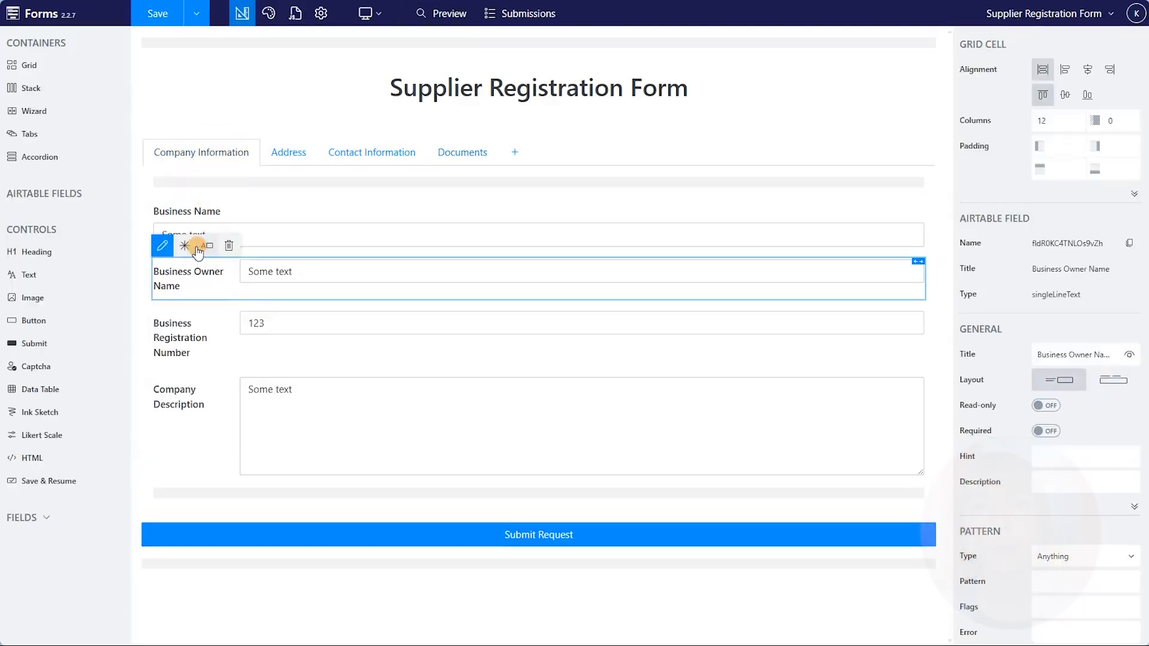
{"action": "left_click", "coordinate": [207, 247]}
{"action": "left_click", "coordinate": [199, 343]}
{"action": "left_click", "coordinate": [209, 306]}
{"action": "left_click", "coordinate": [200, 398]}
{"action": "left_click", "coordinate": [206, 367]}
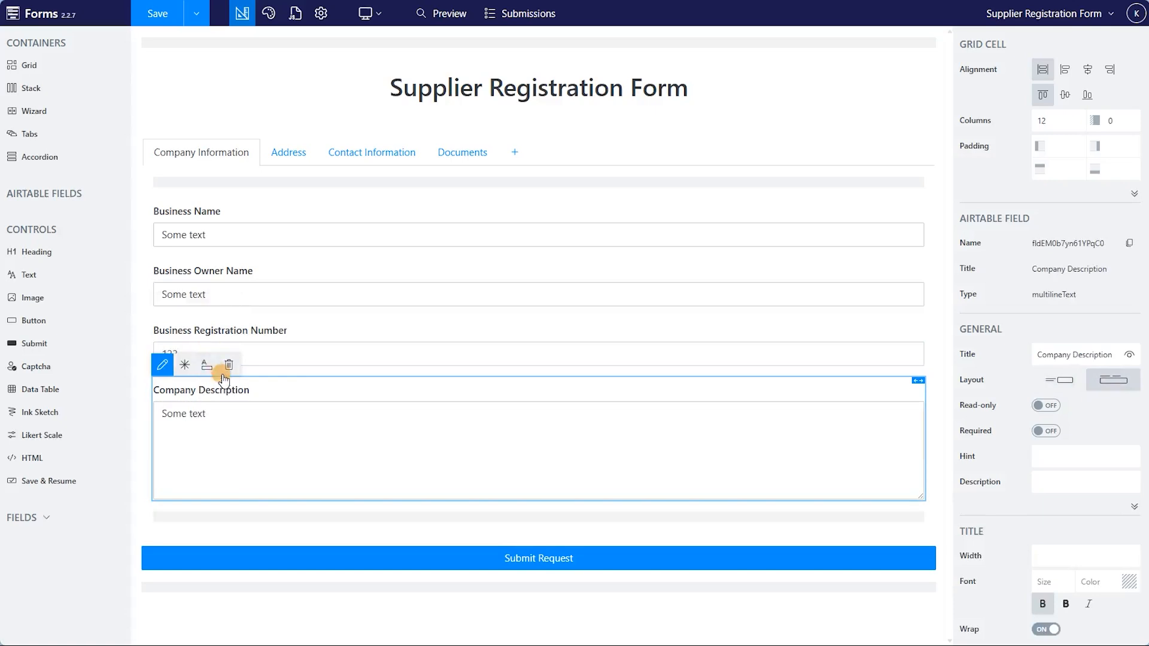
Make Business Name required, save, and preview the updated form.
{"action": "left_click", "coordinate": [225, 225]}
{"action": "left_click", "coordinate": [185, 186]}
{"action": "left_click", "coordinate": [158, 11]}
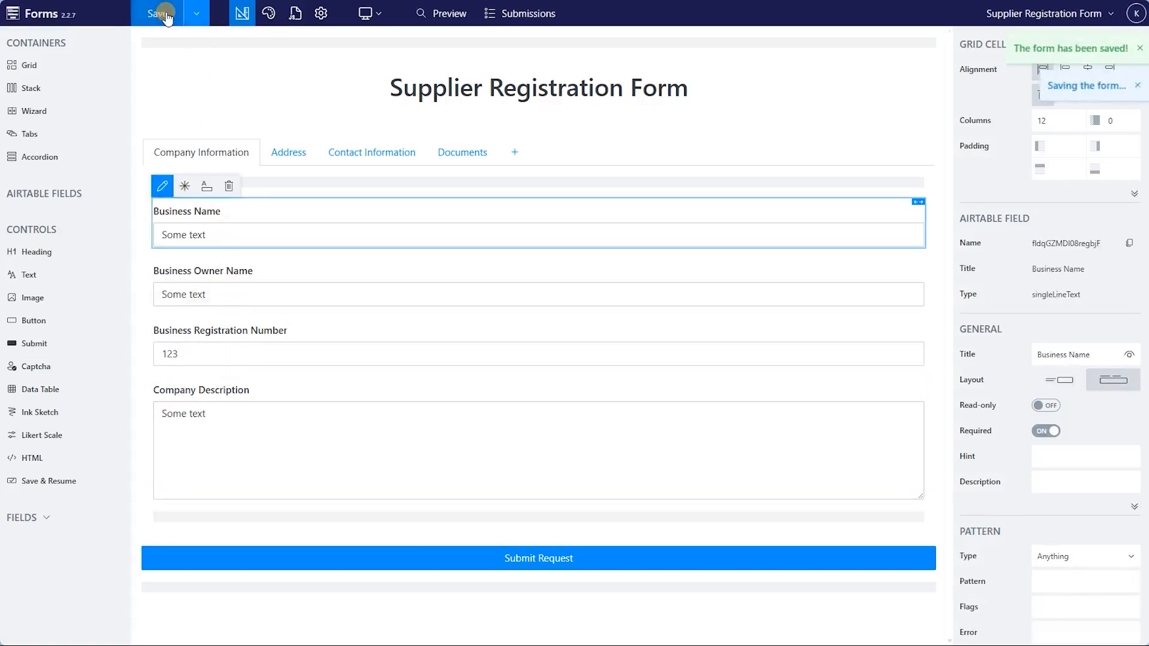
{"action": "left_click", "coordinate": [428, 13]}
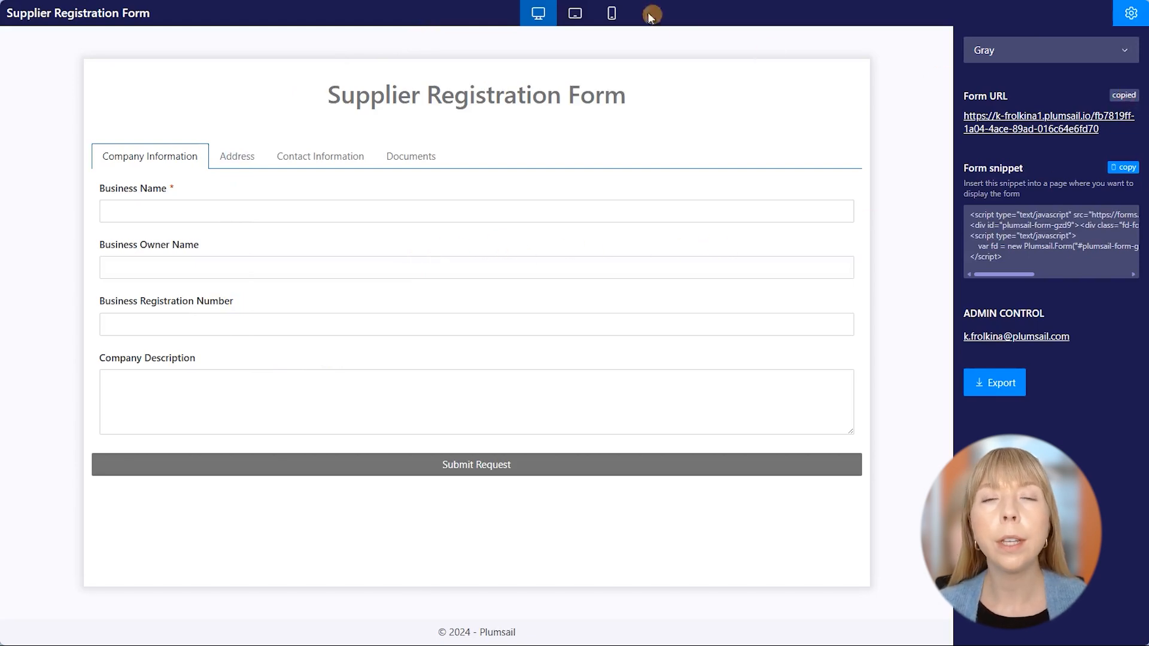
Open the copied form link in a new tab and enter Red and Blue Furniture's name, owner and registration number.
{"action": "key", "text": "ctrl+t"}
{"action": "type", "text": "https://k-frolkina1.plumsail.io/fb7819ff-1a04-4ace-89ad-016c64e6fd70"}
{"action": "key", "text": "Return"}
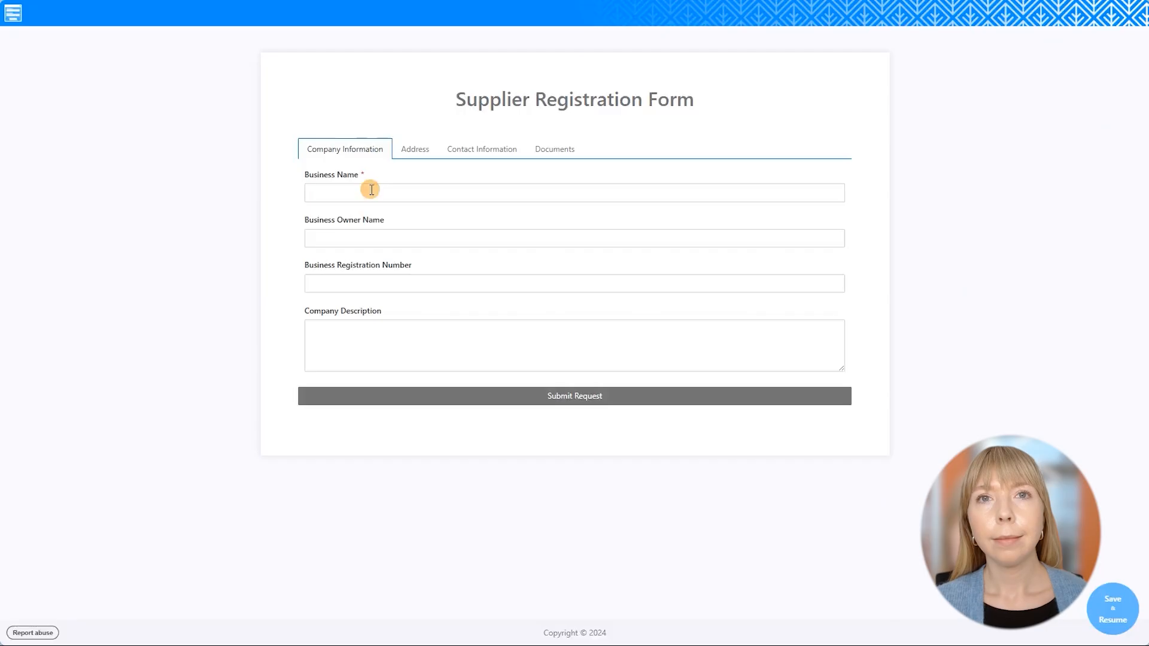
{"action": "left_click", "coordinate": [367, 189]}
{"action": "type", "text": "Red and Blue Furniture"}
{"action": "key", "text": "Tab"}
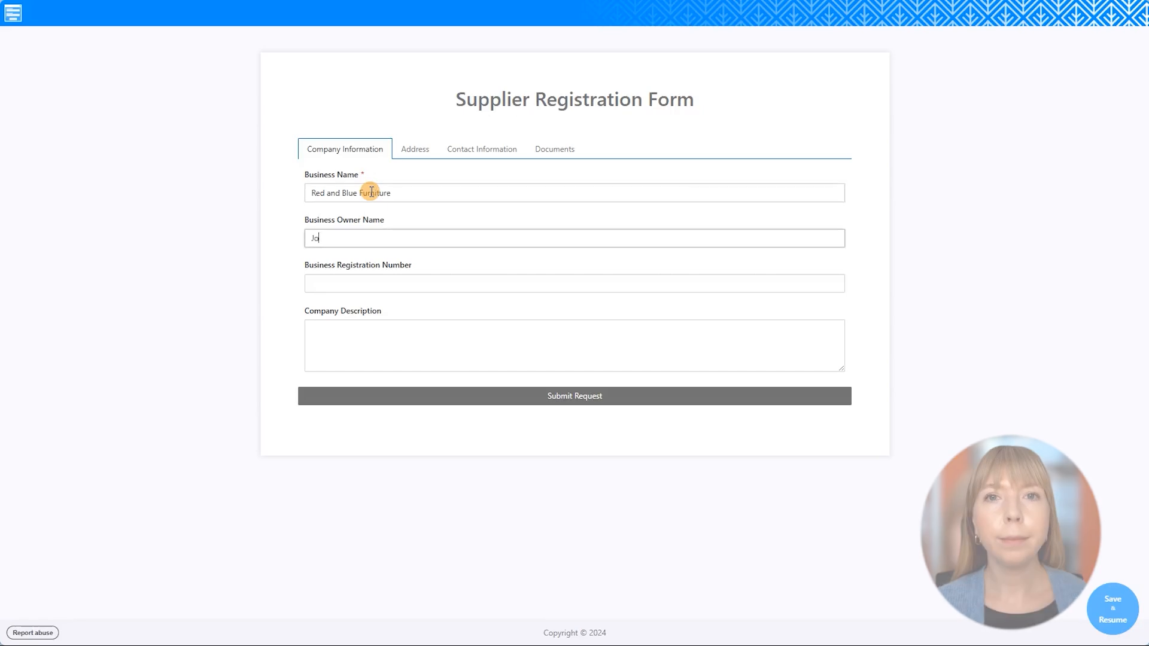
{"action": "key", "text": "Tab"}
{"action": "key", "text": "Tab"}
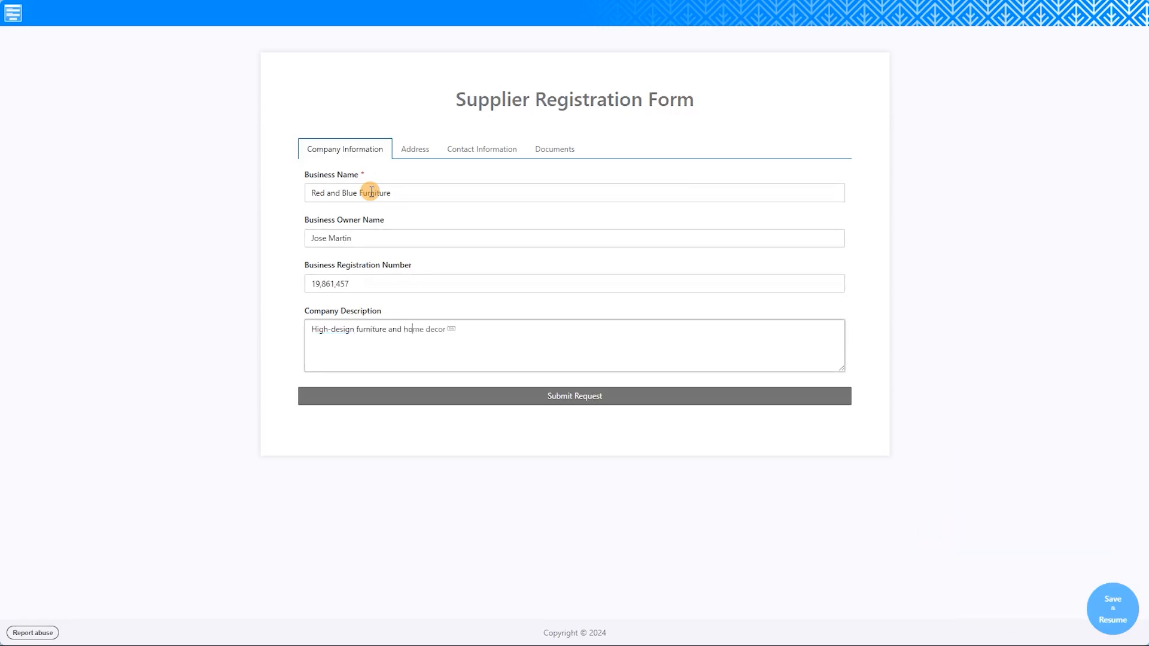
Fill the Address tab with the supplier's street address, floor, city, state, country and ZIP code.
{"action": "left_click", "coordinate": [414, 150]}
{"action": "left_click", "coordinate": [412, 185]}
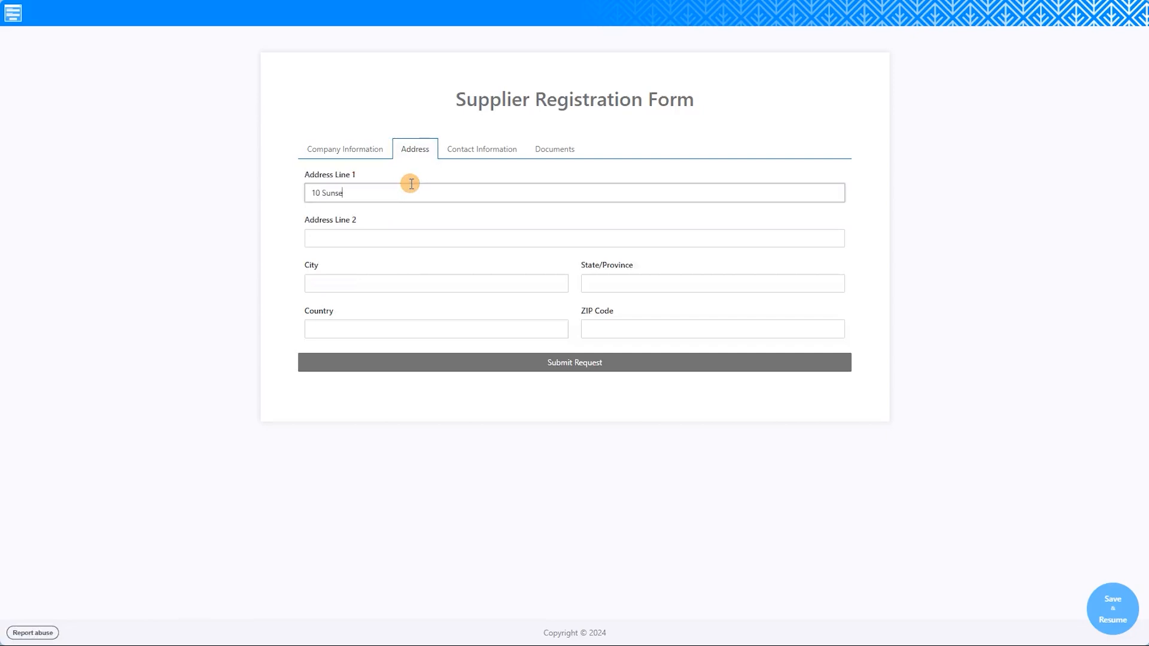
{"action": "key", "text": "Tab"}
{"action": "type", "text": "Floor 10"}
{"action": "key", "text": "Tab"}
{"action": "type", "text": "Philade"}
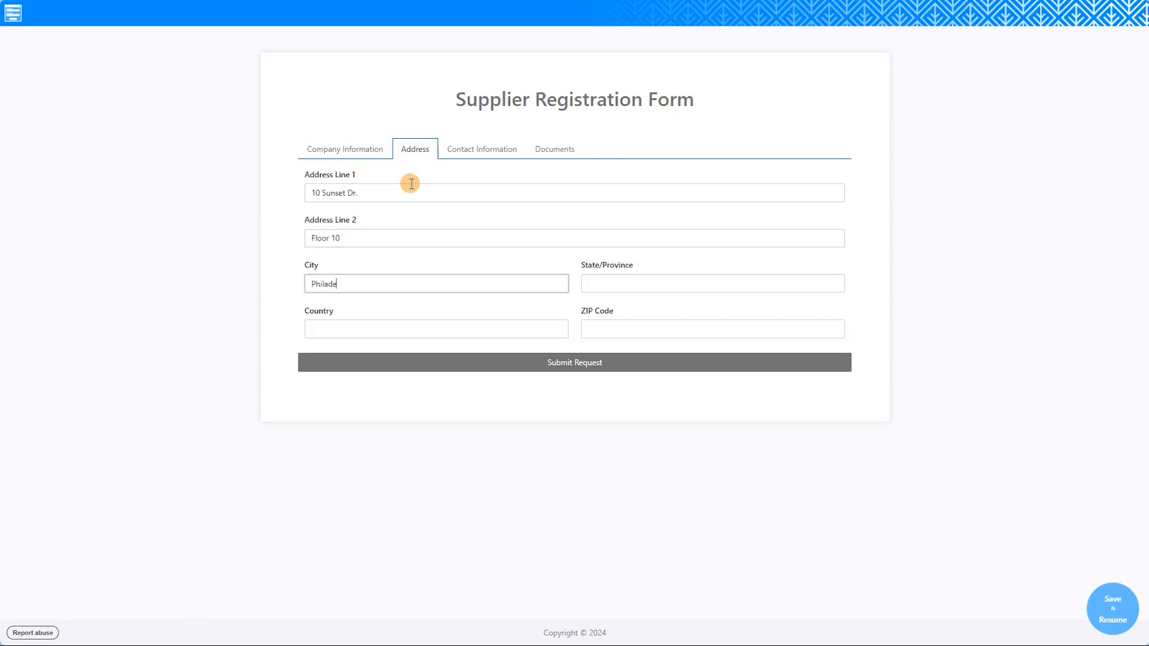
{"action": "type", "text": "lphia"}
{"action": "key", "text": "Tab"}
{"action": "type", "text": "Pennsylvania"}
{"action": "key", "text": "Tab"}
{"action": "type", "text": "USA"}
{"action": "key", "text": "Tab"}
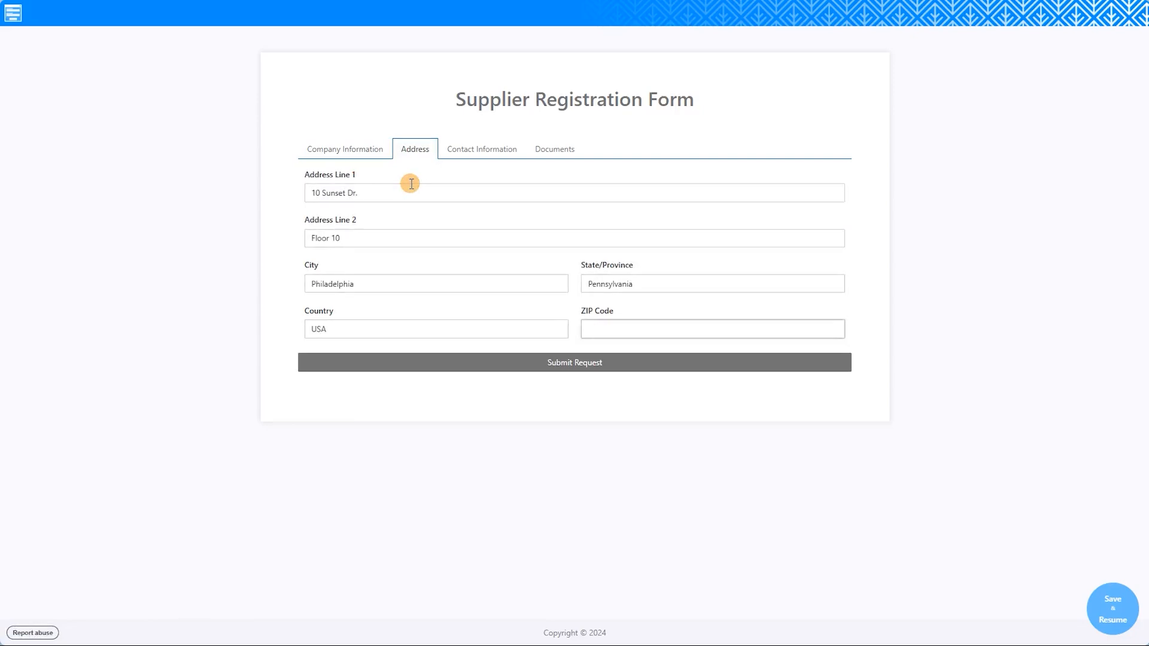
{"action": "type", "text": "19103"}
Enter the contact's phone number and e-mail on the Contact Information tab.
{"action": "left_click", "coordinate": [454, 149]}
{"action": "left_click", "coordinate": [457, 195]}
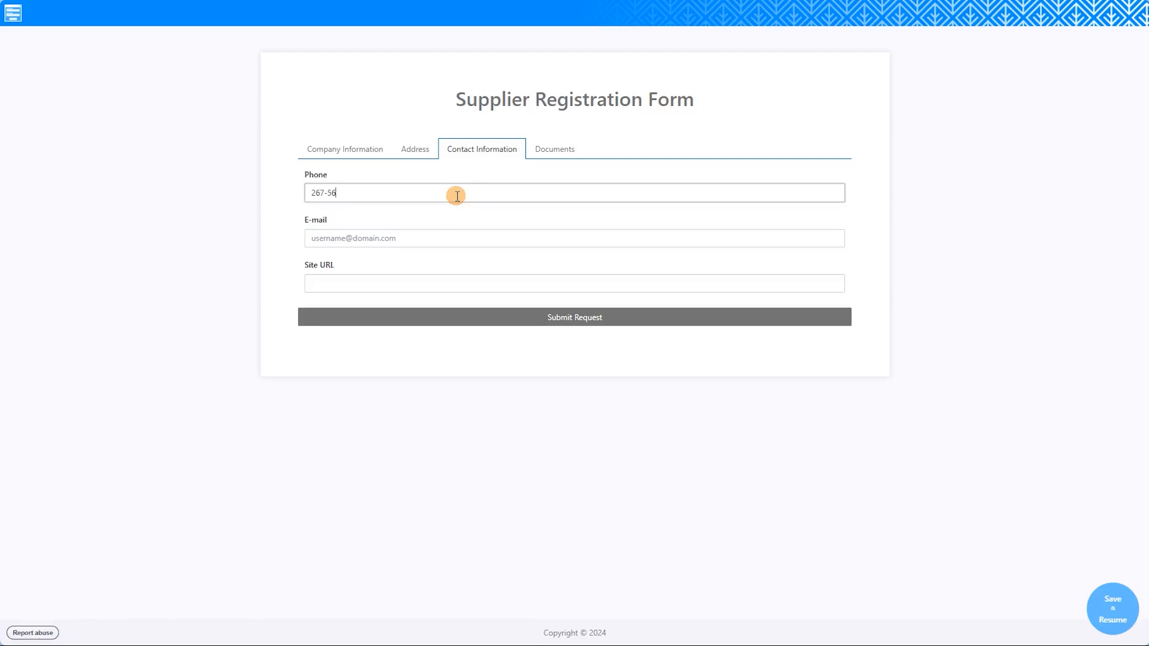
{"action": "left_click", "coordinate": [461, 232]}
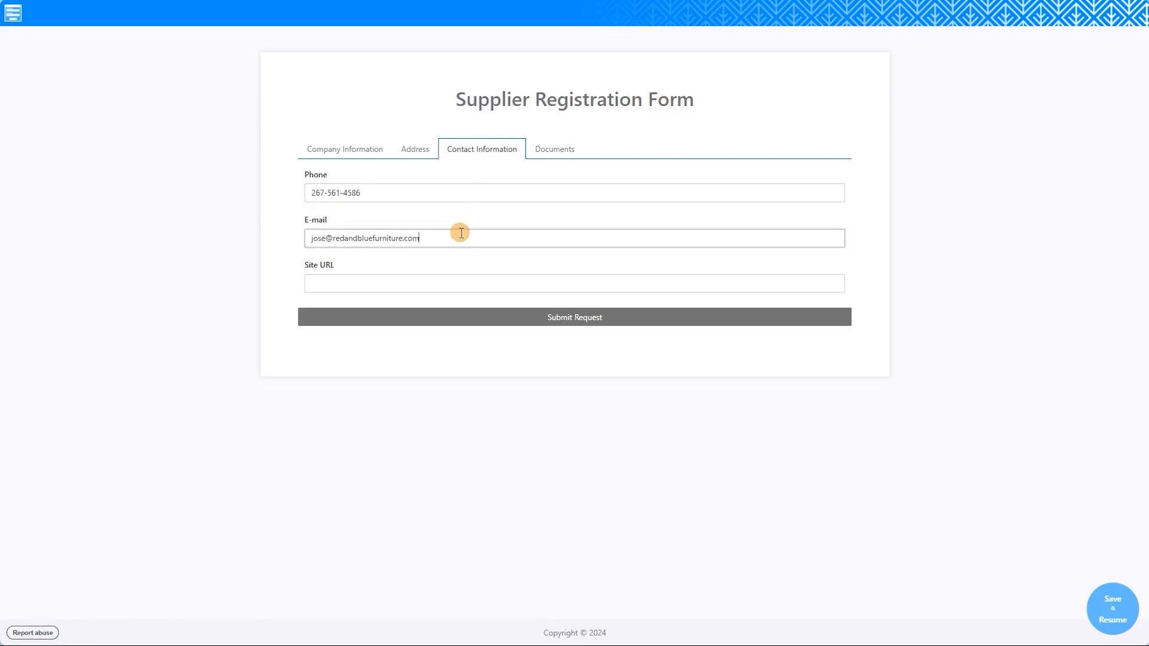
{"action": "key", "text": "Tab"}
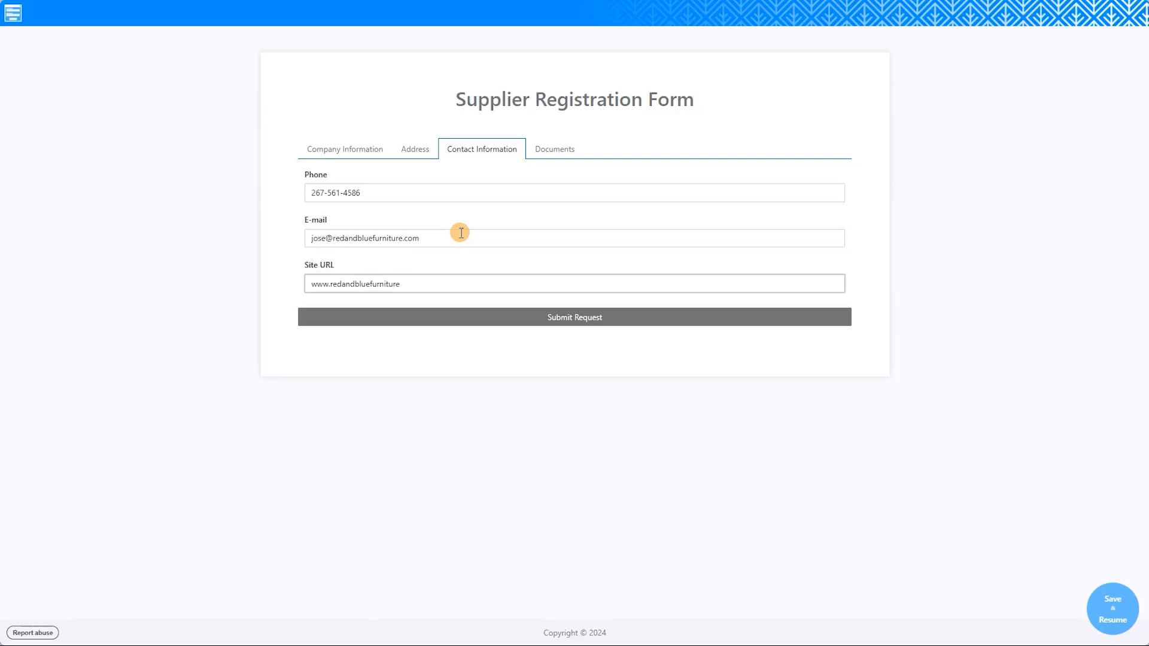
Attach the Red and Blue Furniture catalog PDF and submit the registration.
{"action": "left_click", "coordinate": [546, 153]}
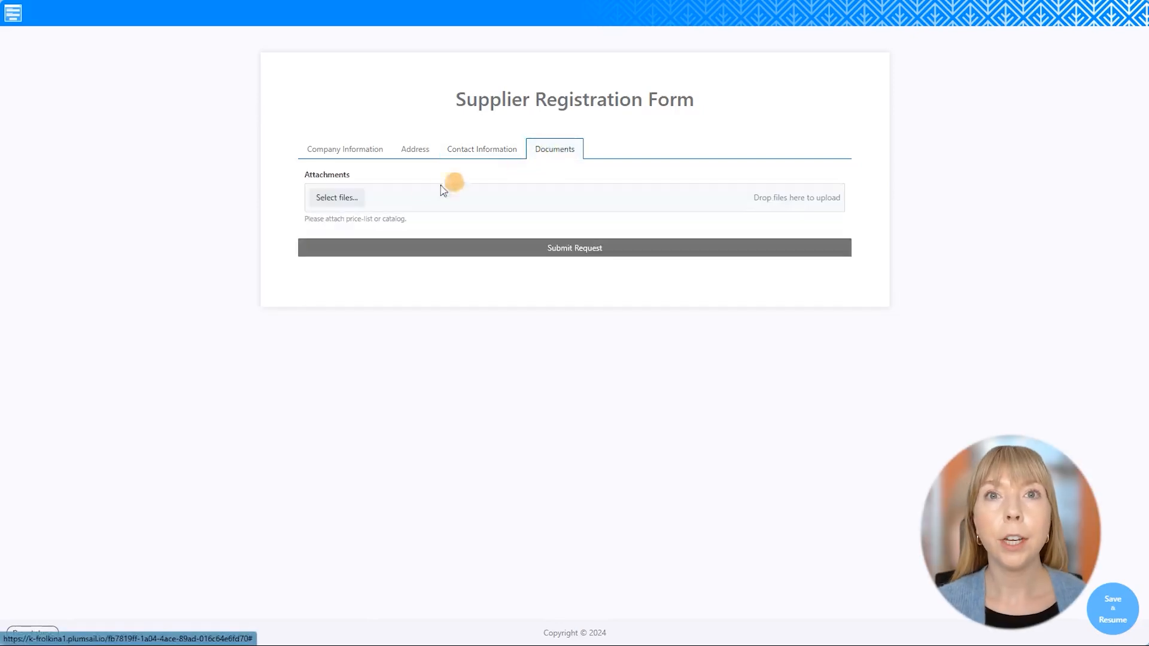
{"action": "left_click", "coordinate": [350, 201]}
{"action": "double_click", "coordinate": [310, 56]}
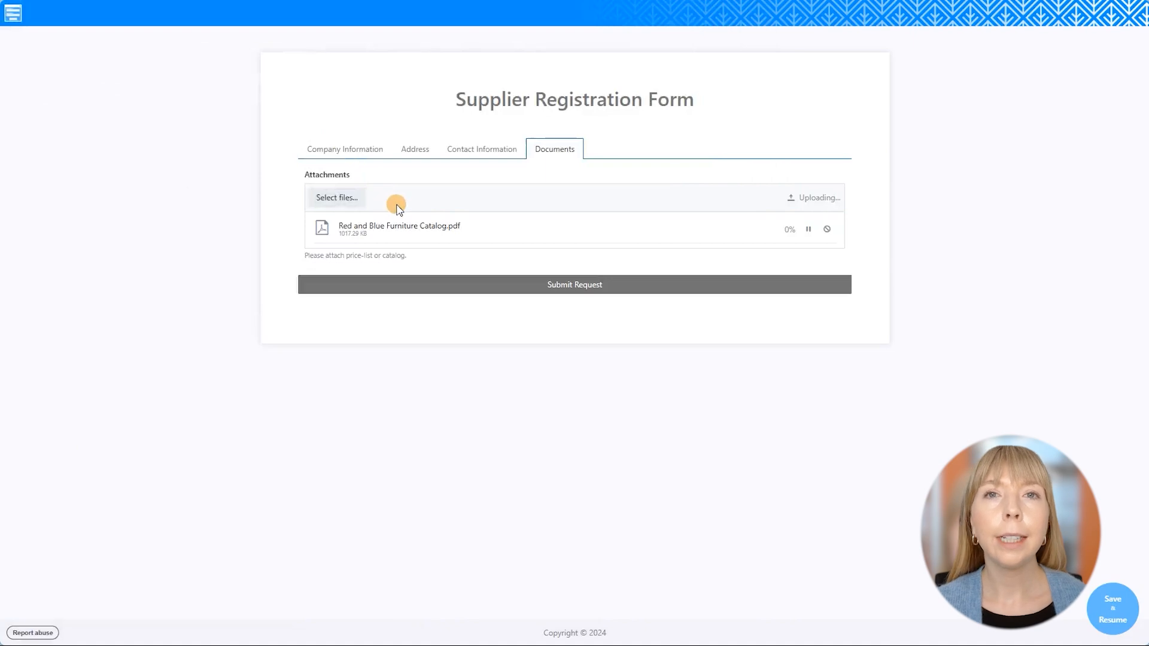
{"action": "left_click", "coordinate": [473, 282]}
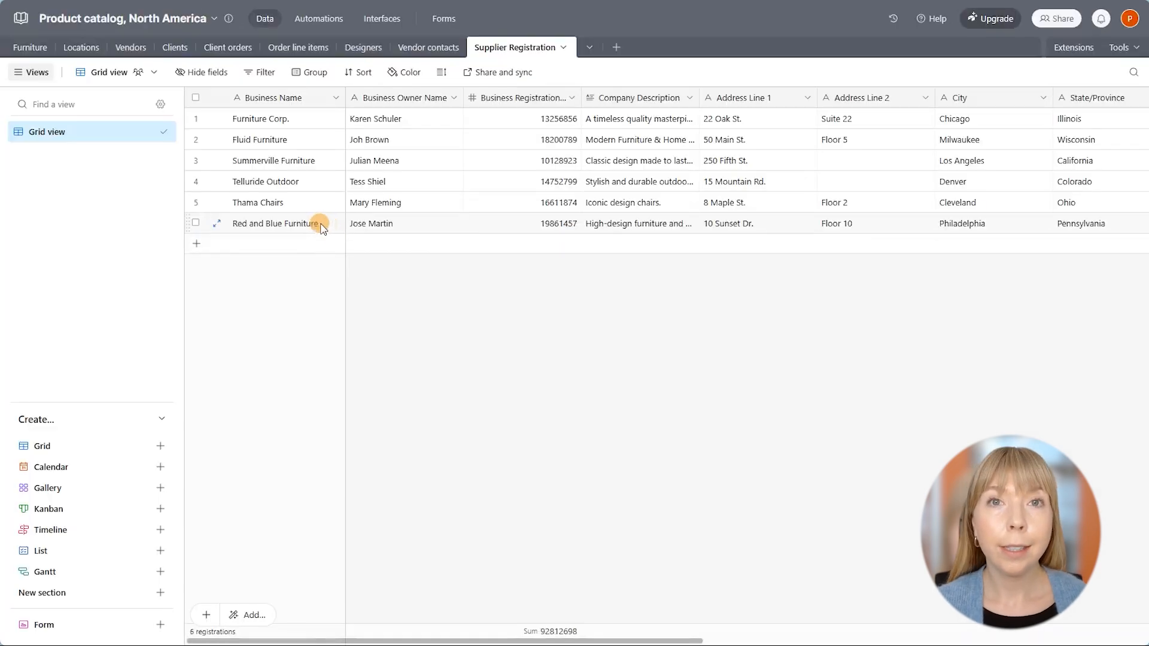
Open row 6's attached catalog PDF in Airtable, scroll through it, and close the viewer.
{"action": "left_click_drag", "start_coordinate": [654, 638], "coordinate": [1086, 588]}
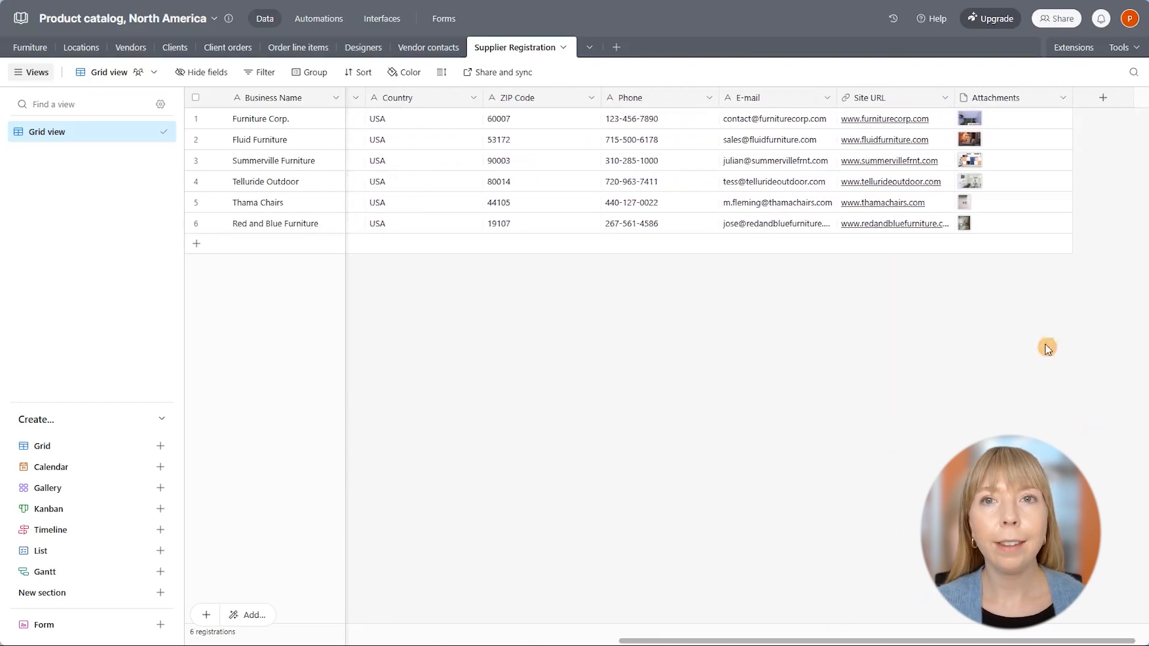
{"action": "left_click", "coordinate": [964, 220]}
{"action": "left_click", "coordinate": [964, 219]}
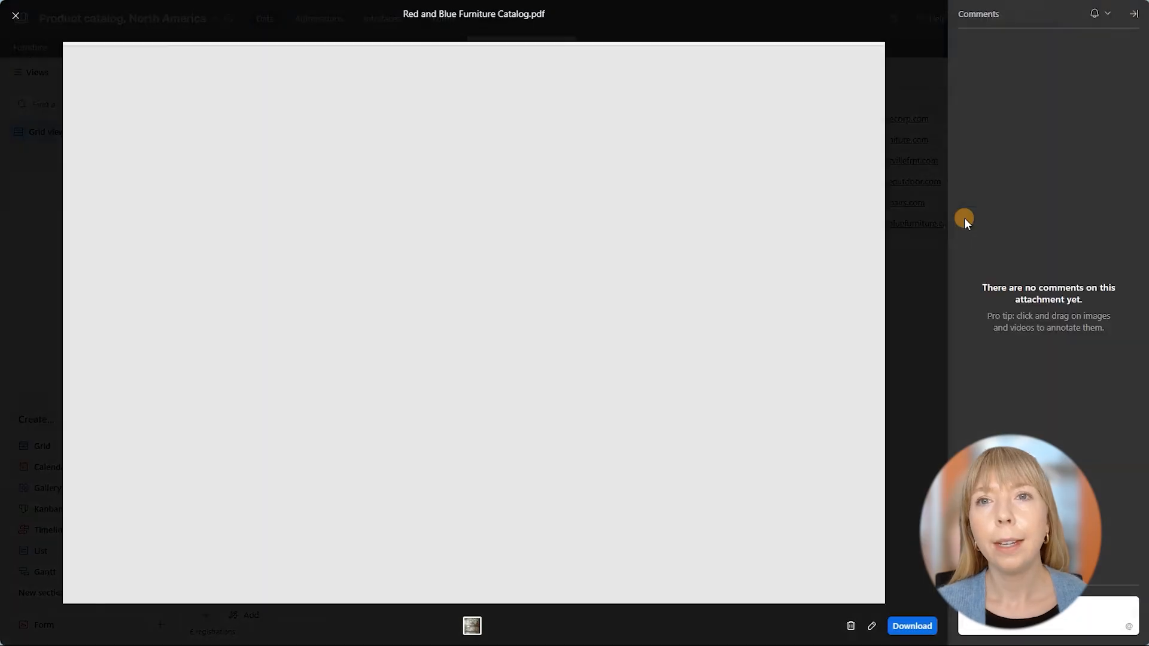
{"action": "scroll", "coordinate": [867, 215], "scroll_direction": "down", "scroll_amount": 3}
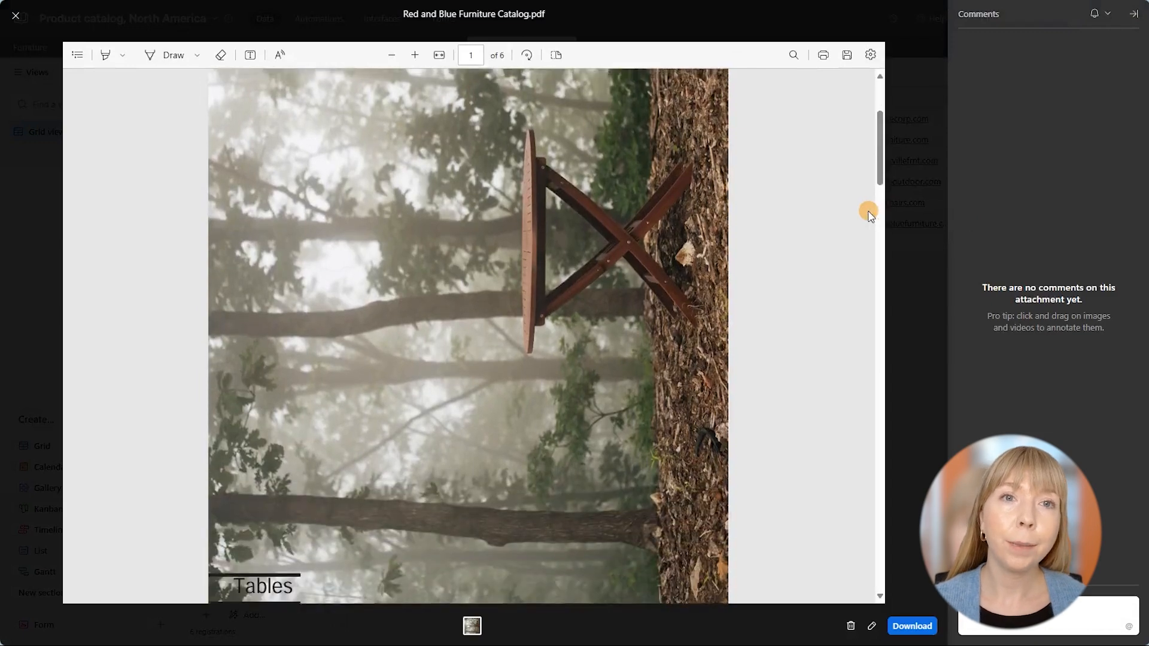
{"action": "scroll", "coordinate": [868, 214], "scroll_direction": "down", "scroll_amount": 10}
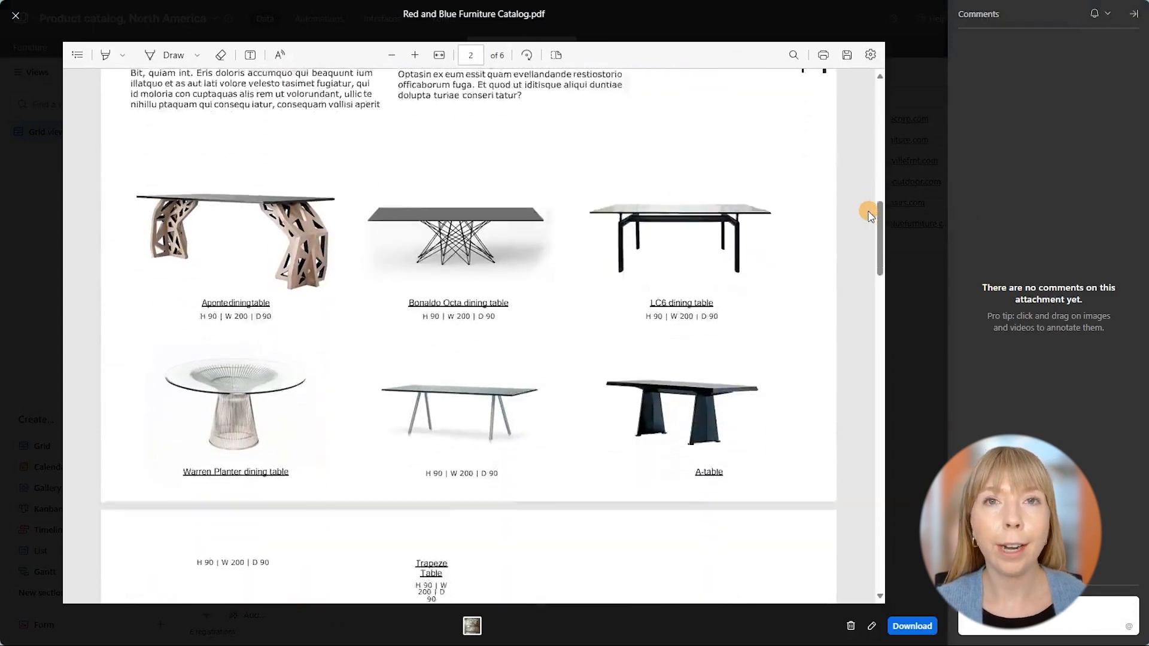
{"action": "scroll", "coordinate": [867, 212], "scroll_direction": "down", "scroll_amount": 3}
{"action": "scroll", "coordinate": [868, 210], "scroll_direction": "up", "scroll_amount": 8}
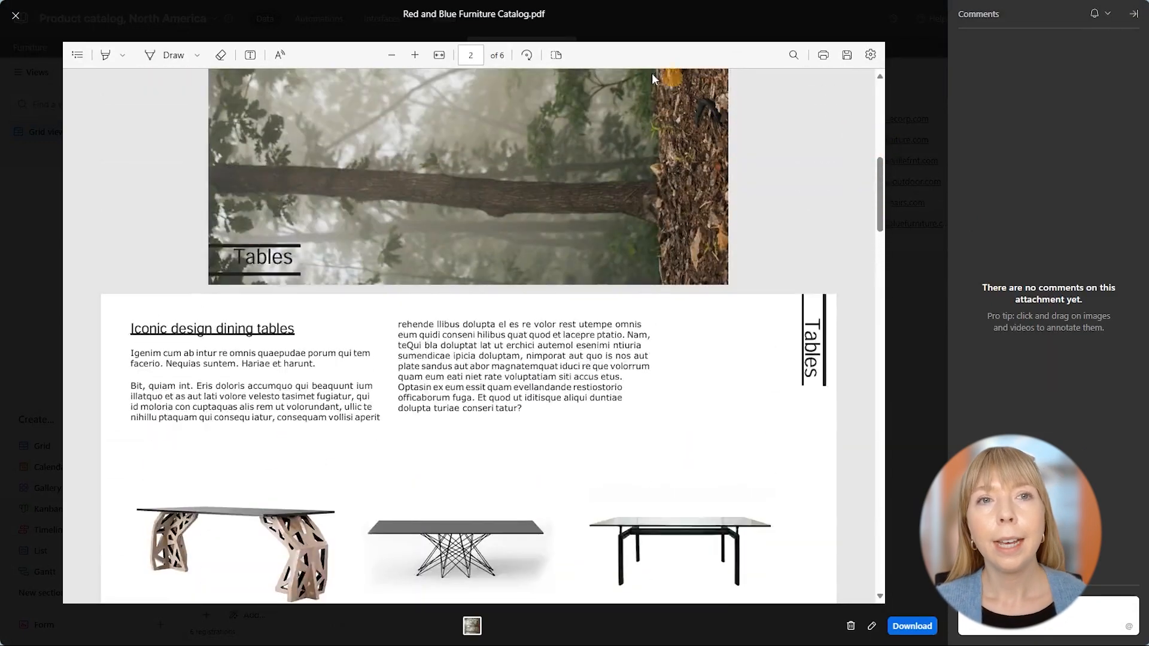
{"action": "left_click", "coordinate": [23, 19]}
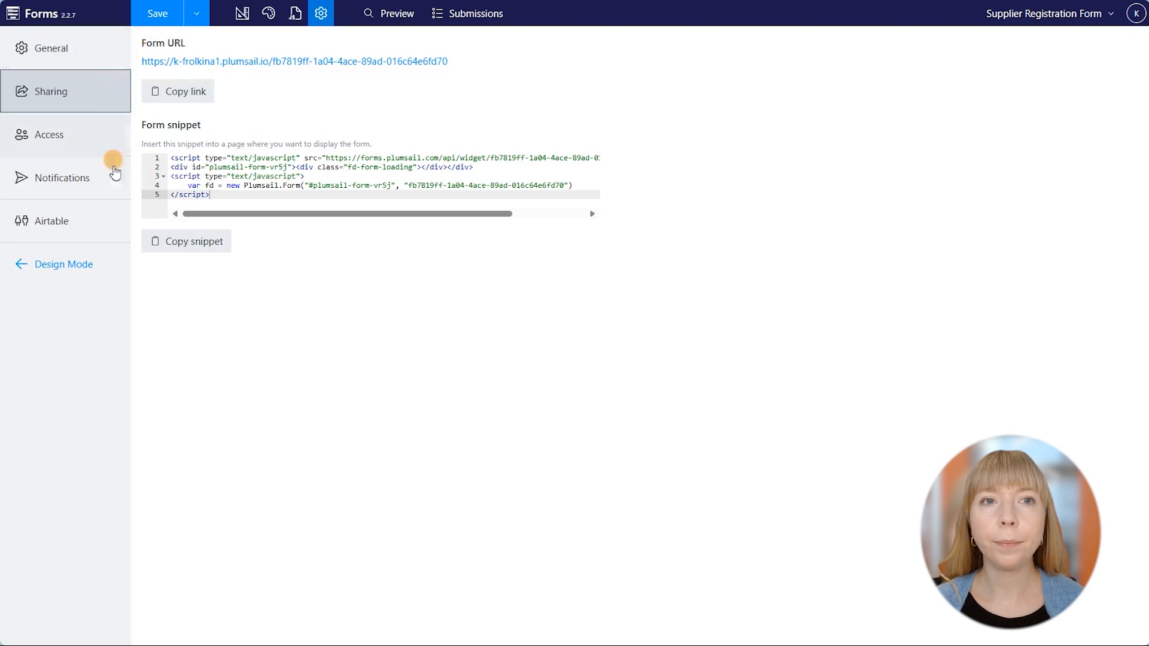
Enable Allow editing records in the Airtable settings, copy the editing URL formula, and save.
{"action": "left_click", "coordinate": [114, 215]}
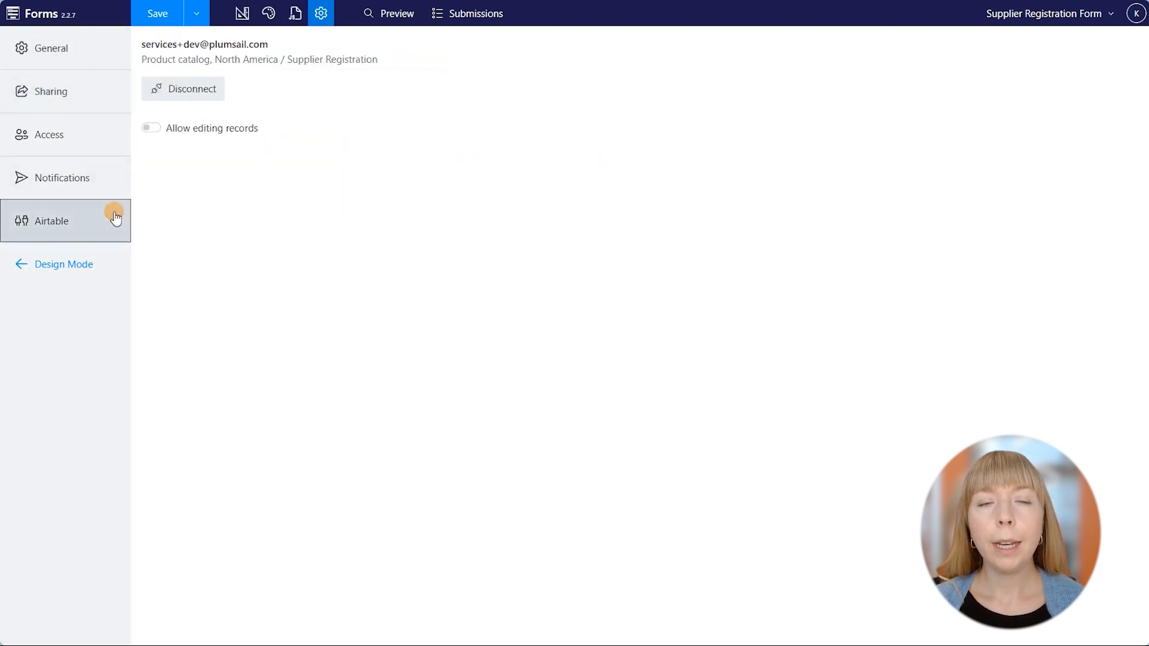
{"action": "left_click", "coordinate": [152, 128]}
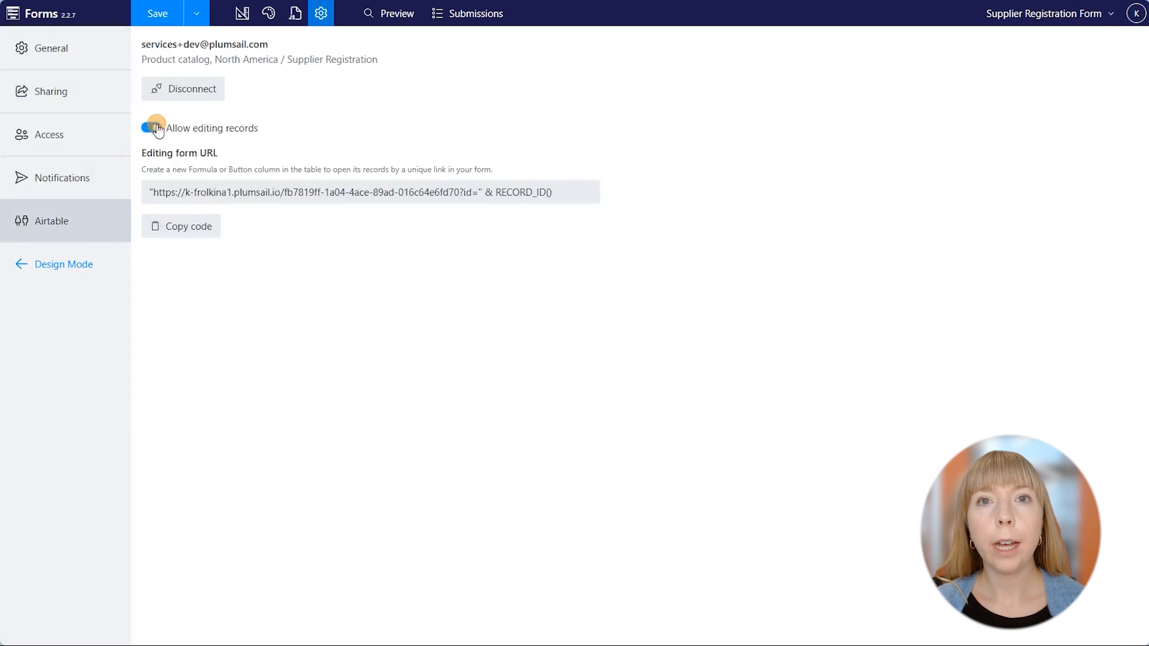
{"action": "left_click", "coordinate": [186, 235]}
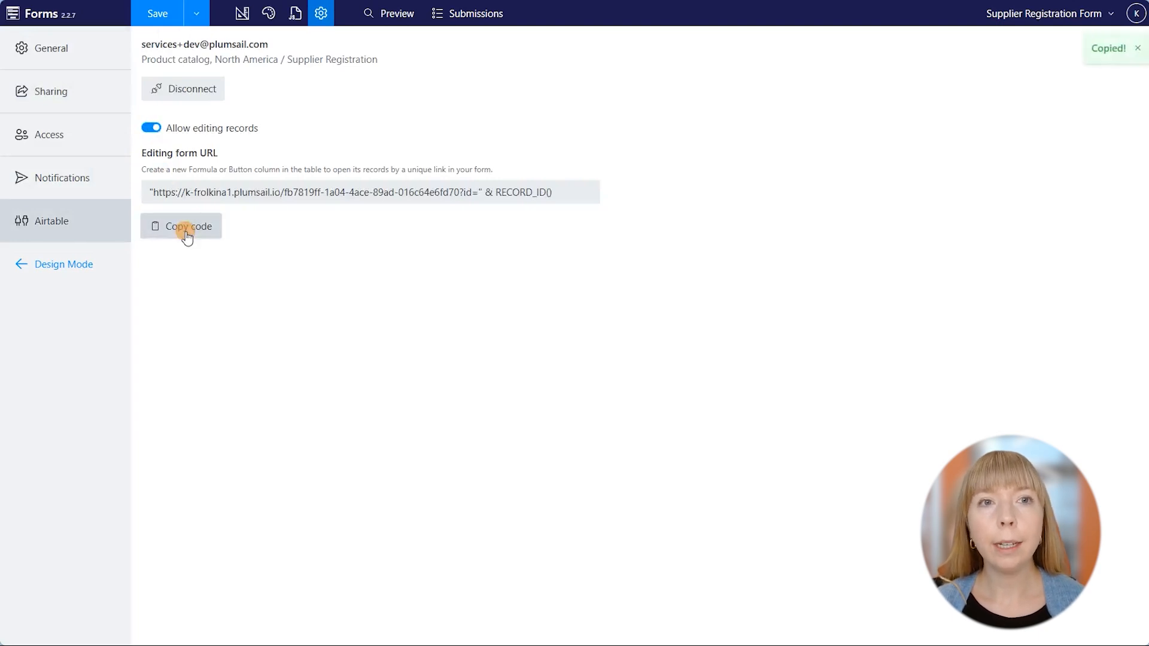
{"action": "left_click", "coordinate": [170, 14]}
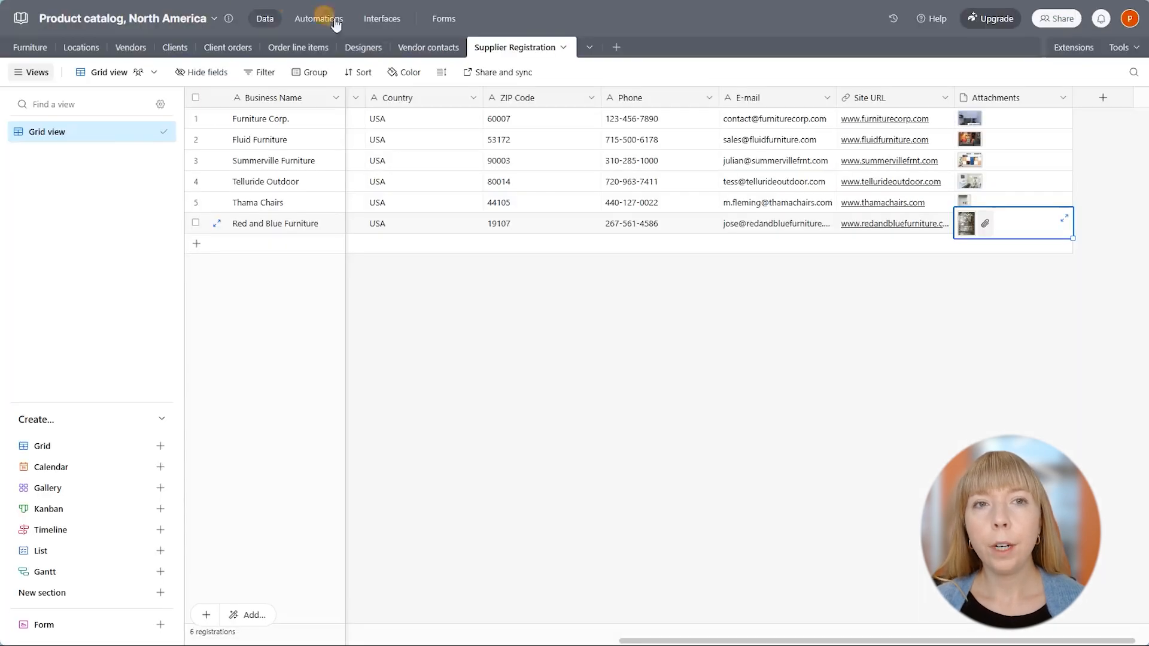
Add a new field to the Supplier Registration table and make it a Button type.
{"action": "left_click", "coordinate": [1094, 102]}
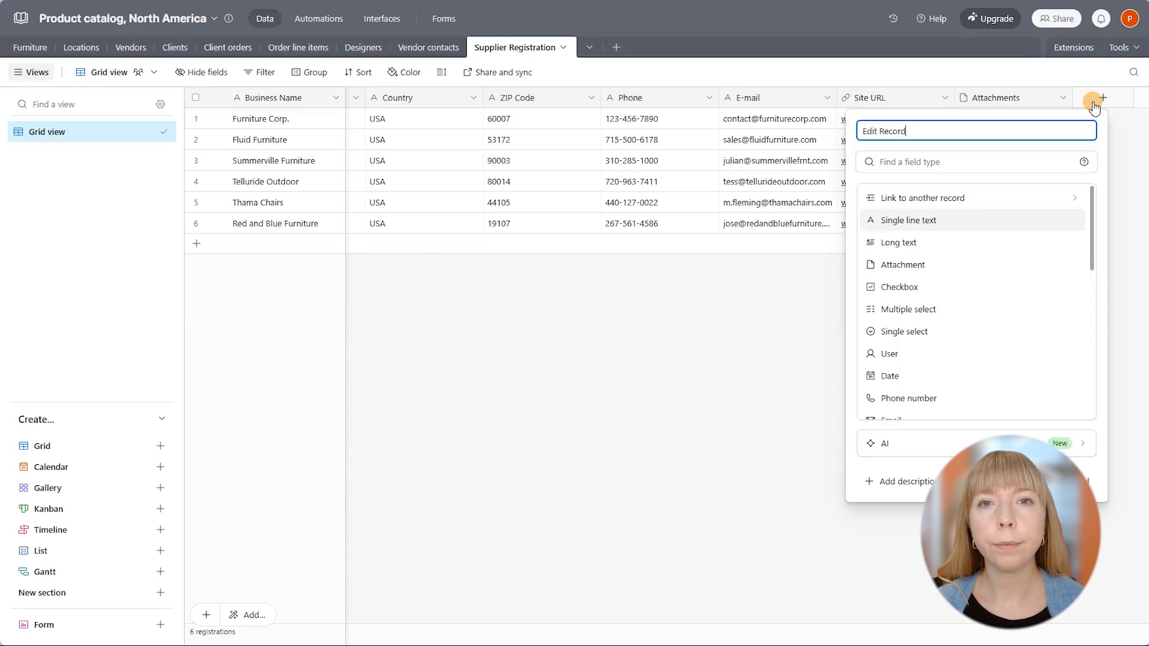
{"action": "scroll", "coordinate": [1083, 254], "scroll_direction": "down", "scroll_amount": 4}
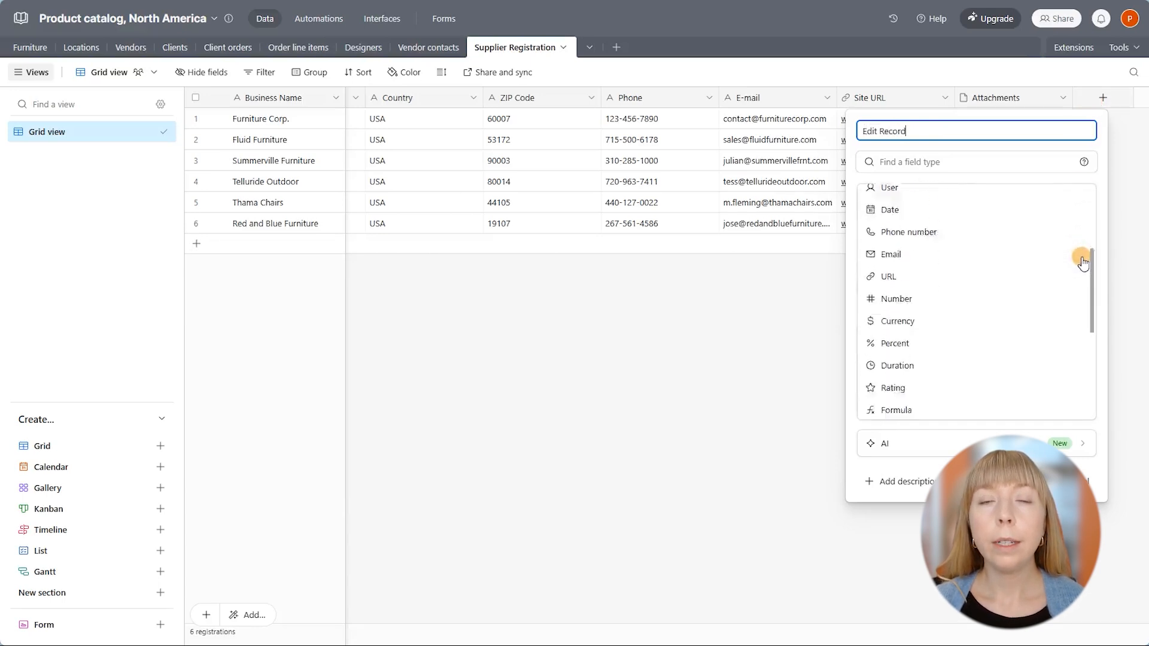
{"action": "scroll", "coordinate": [1082, 262], "scroll_direction": "down", "scroll_amount": 2}
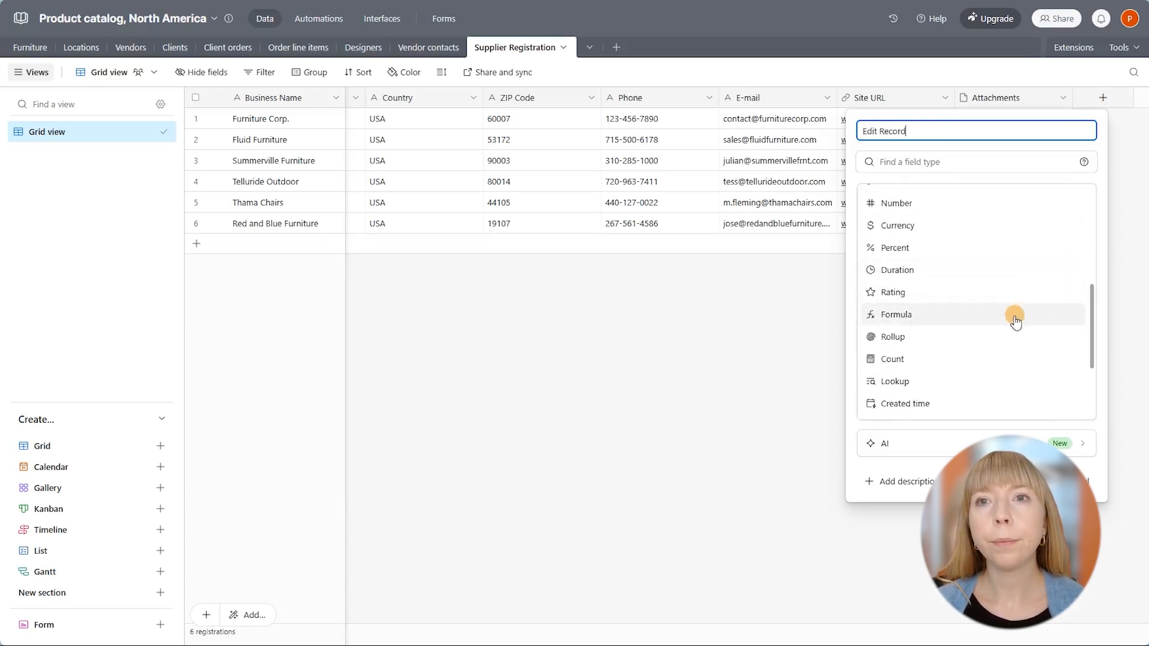
{"action": "scroll", "coordinate": [1014, 319], "scroll_direction": "down", "scroll_amount": 3}
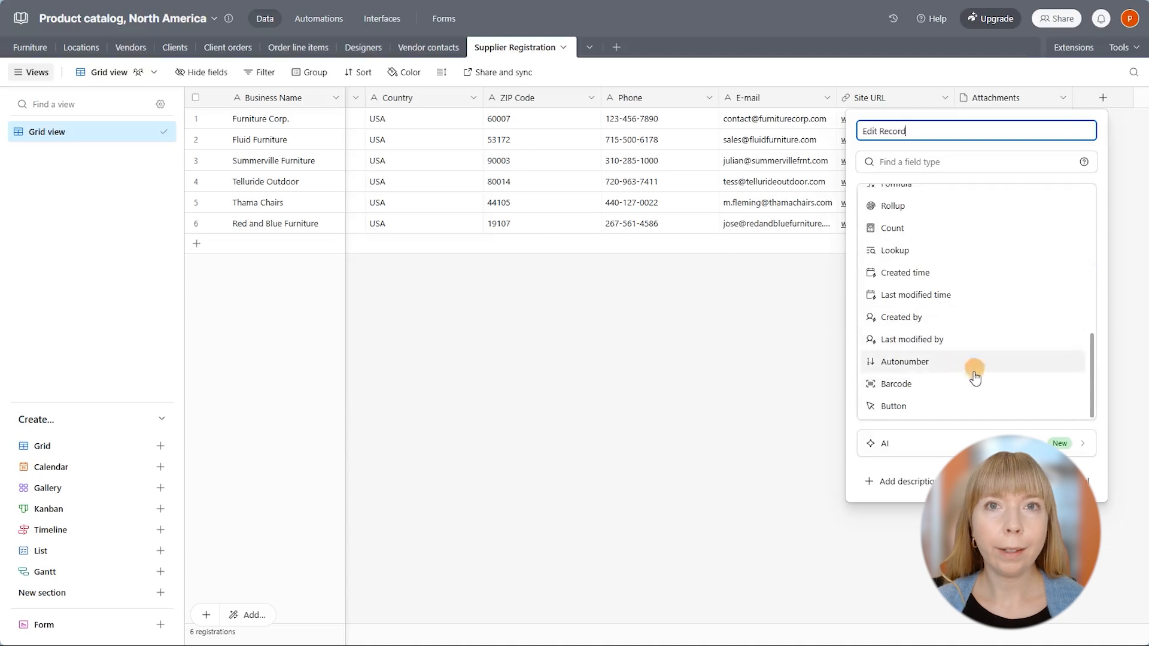
{"action": "left_click", "coordinate": [963, 410]}
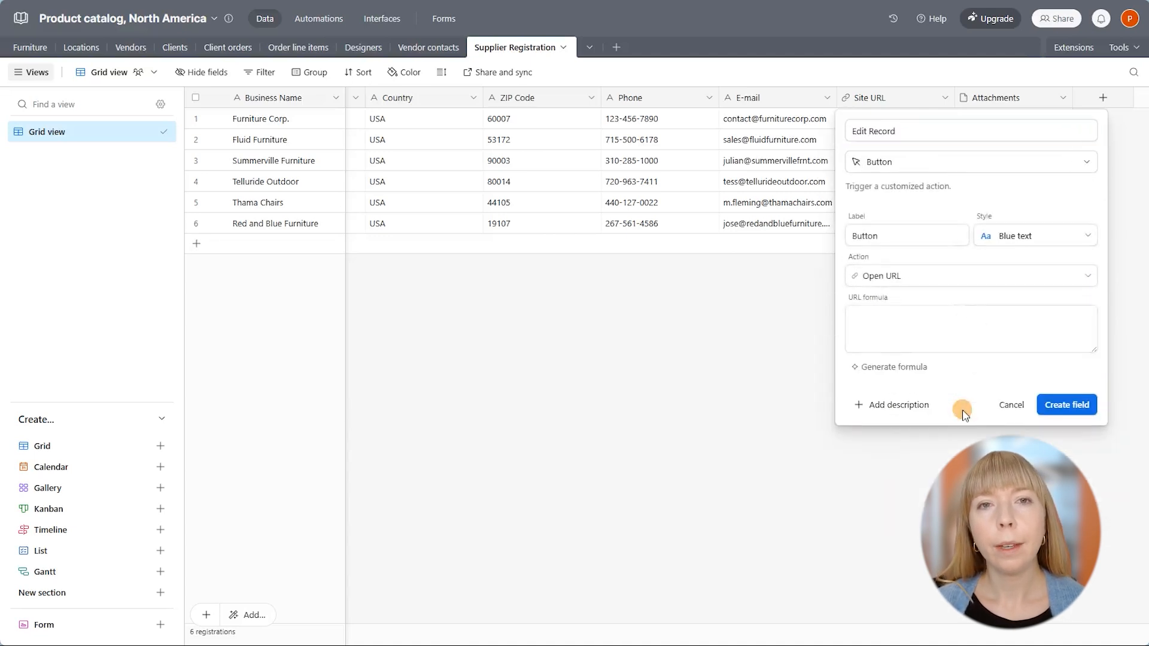
Label the button Edit, style it solid yellow, paste the editing URL formula, and create the field.
{"action": "double_click", "coordinate": [919, 237]}
{"action": "key", "text": "BackSpace"}
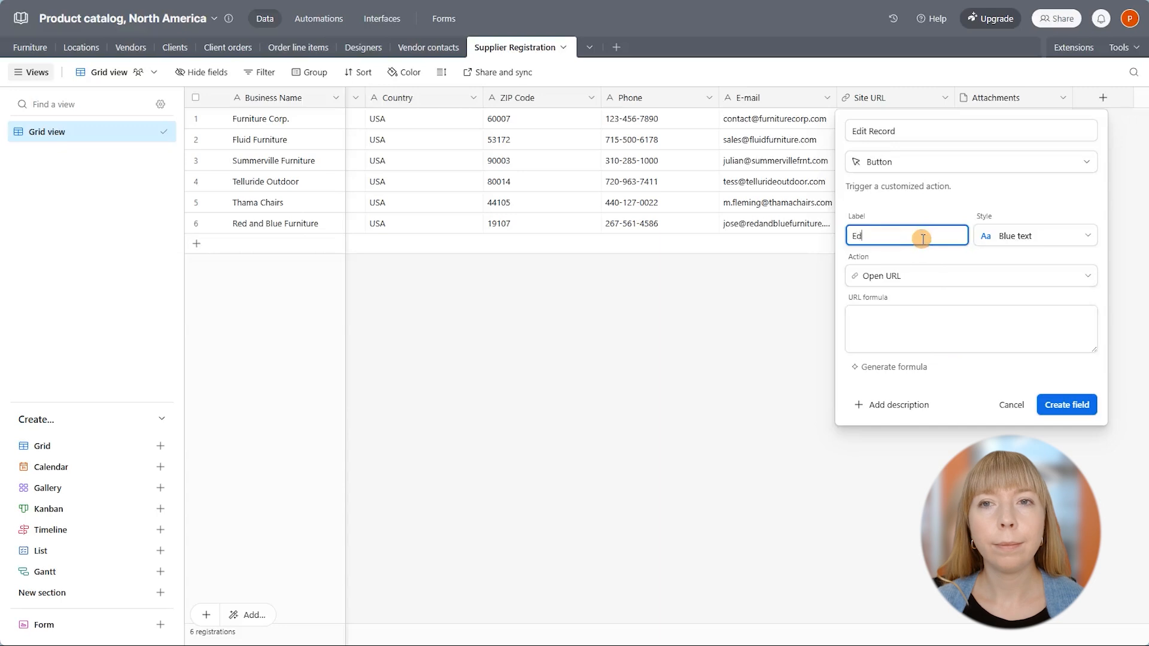
{"action": "left_click", "coordinate": [998, 235]}
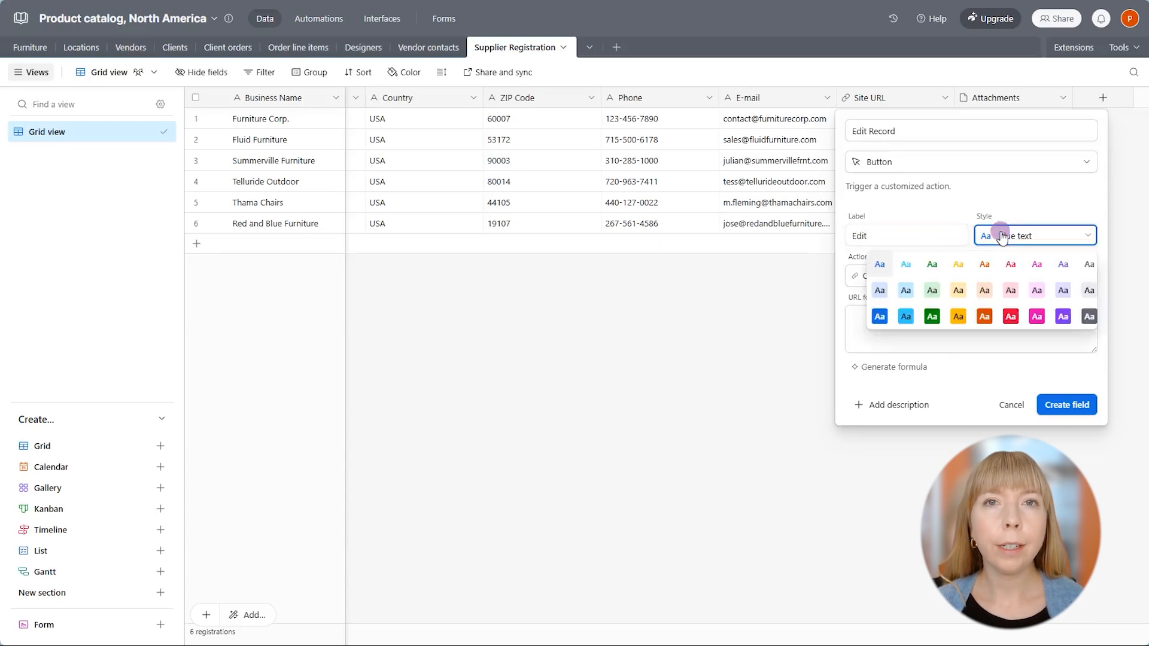
{"action": "left_click", "coordinate": [958, 316]}
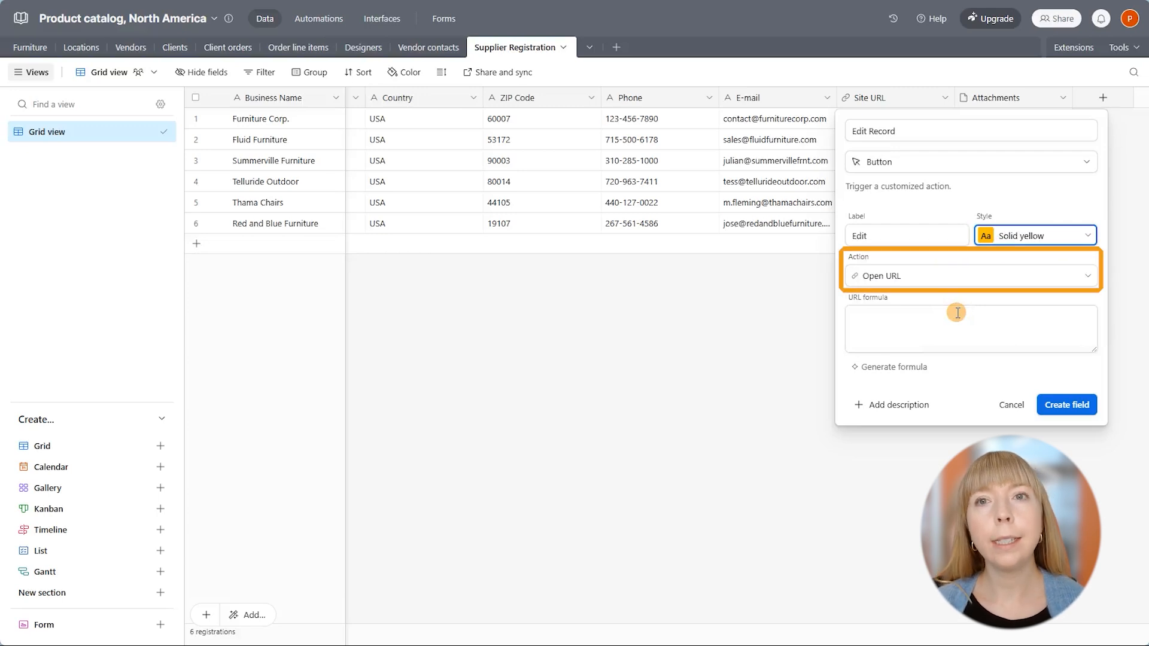
{"action": "left_click", "coordinate": [958, 313]}
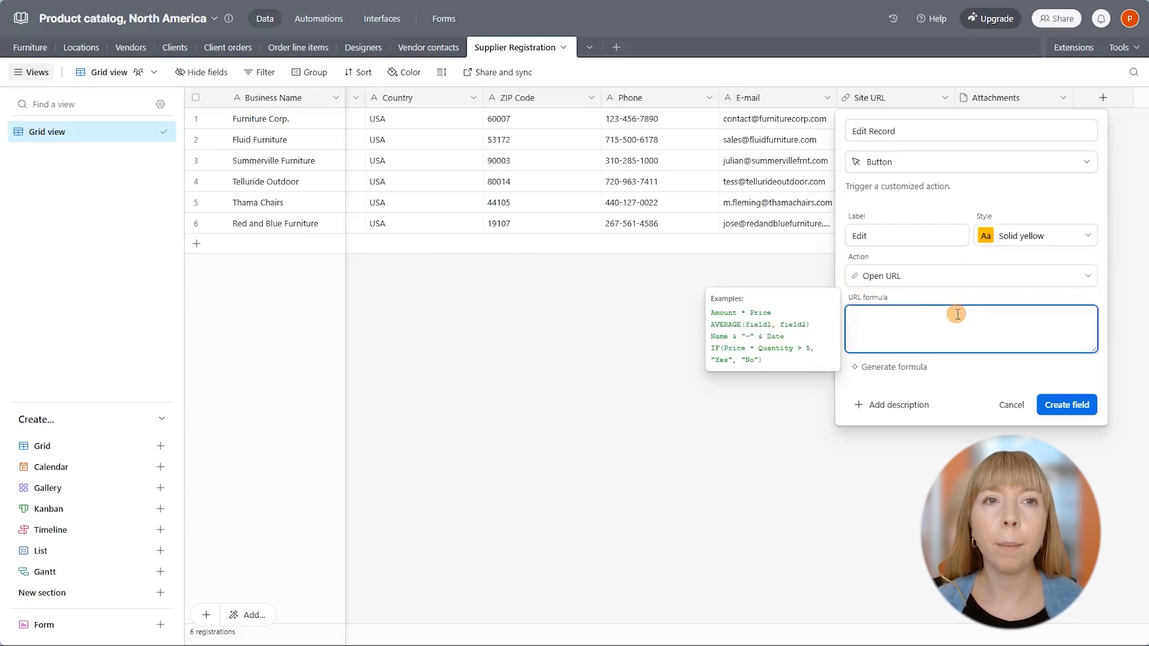
{"action": "key", "text": "ctrl+v"}
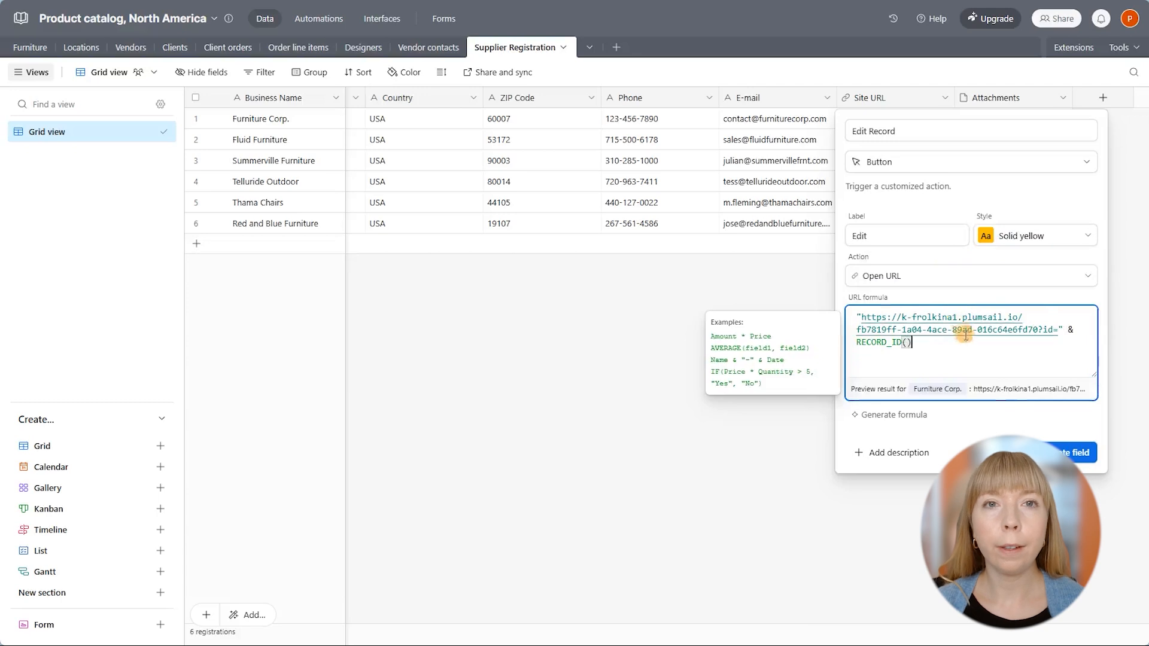
{"action": "left_click", "coordinate": [1068, 451]}
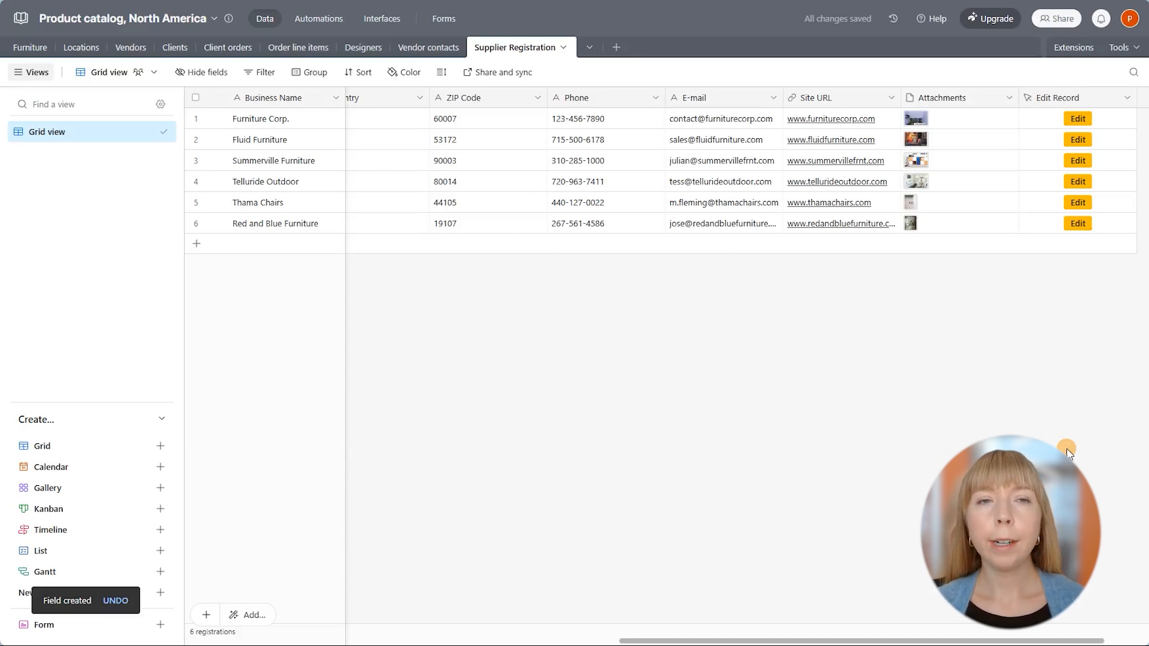
Open Furniture Corp.'s edit form, review its tabs, rename it Furniture Corporation, and resubmit.
{"action": "left_click", "coordinate": [1074, 120]}
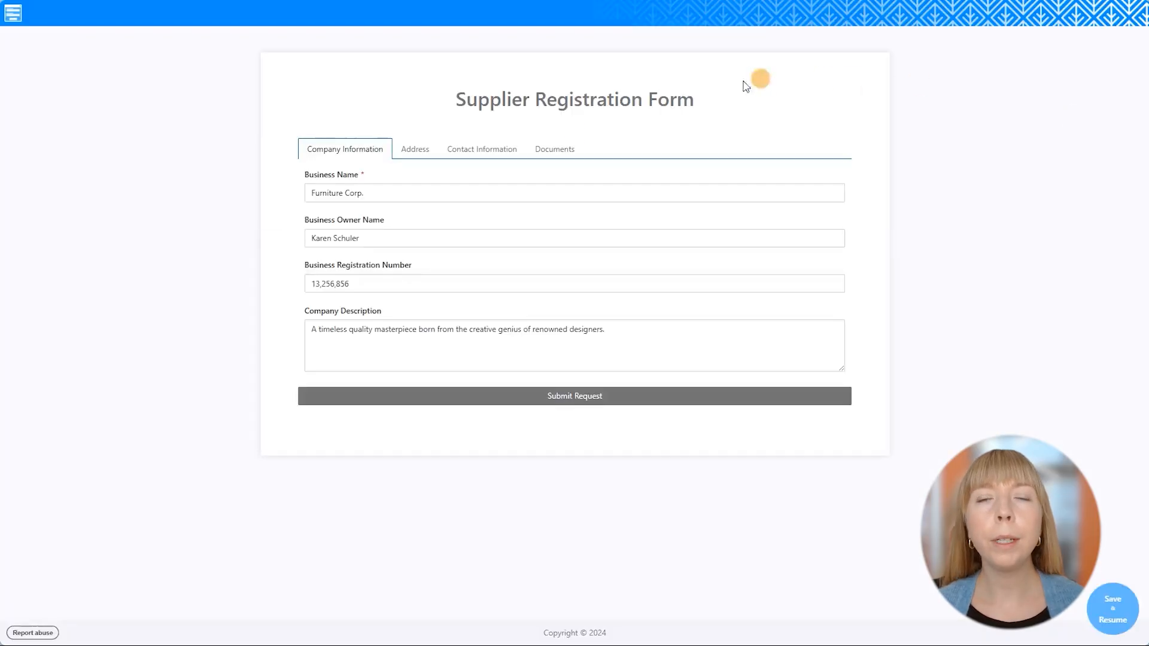
{"action": "left_click", "coordinate": [424, 151]}
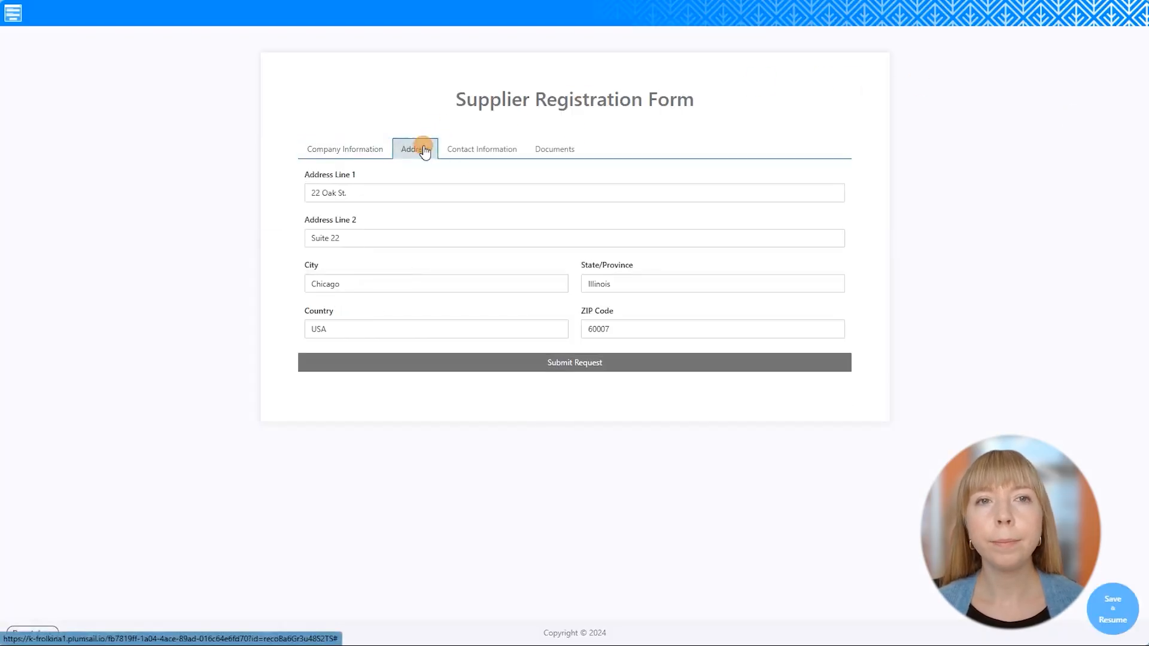
{"action": "left_click", "coordinate": [479, 150]}
{"action": "left_click", "coordinate": [562, 150]}
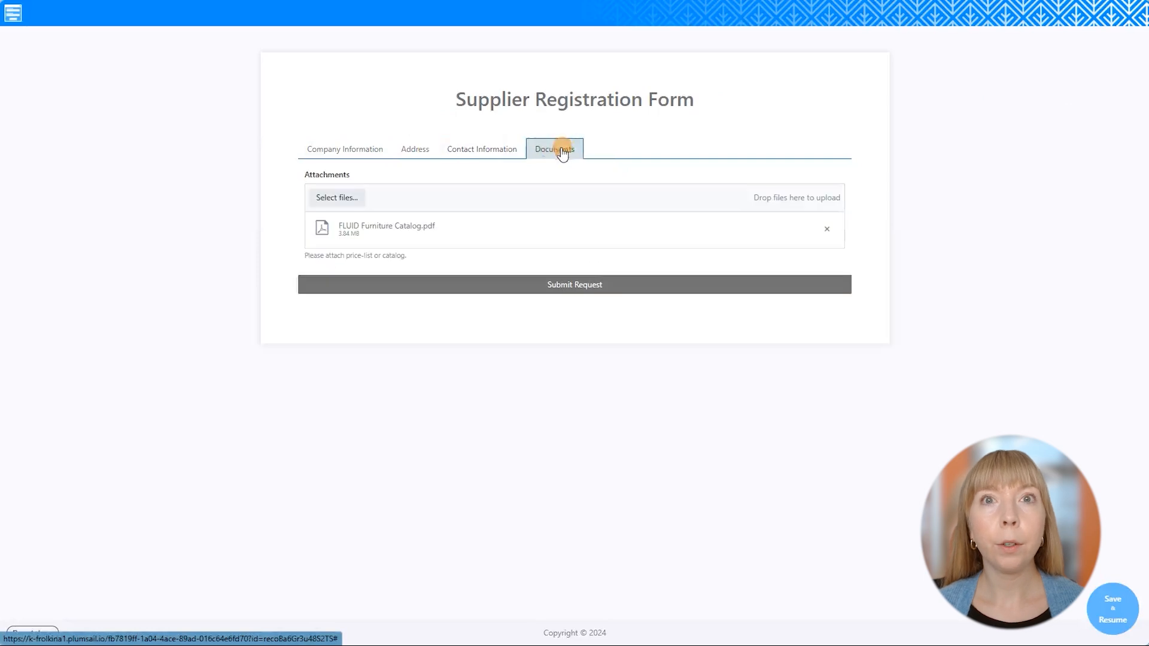
{"action": "left_click", "coordinate": [367, 150]}
{"action": "left_click", "coordinate": [387, 191]}
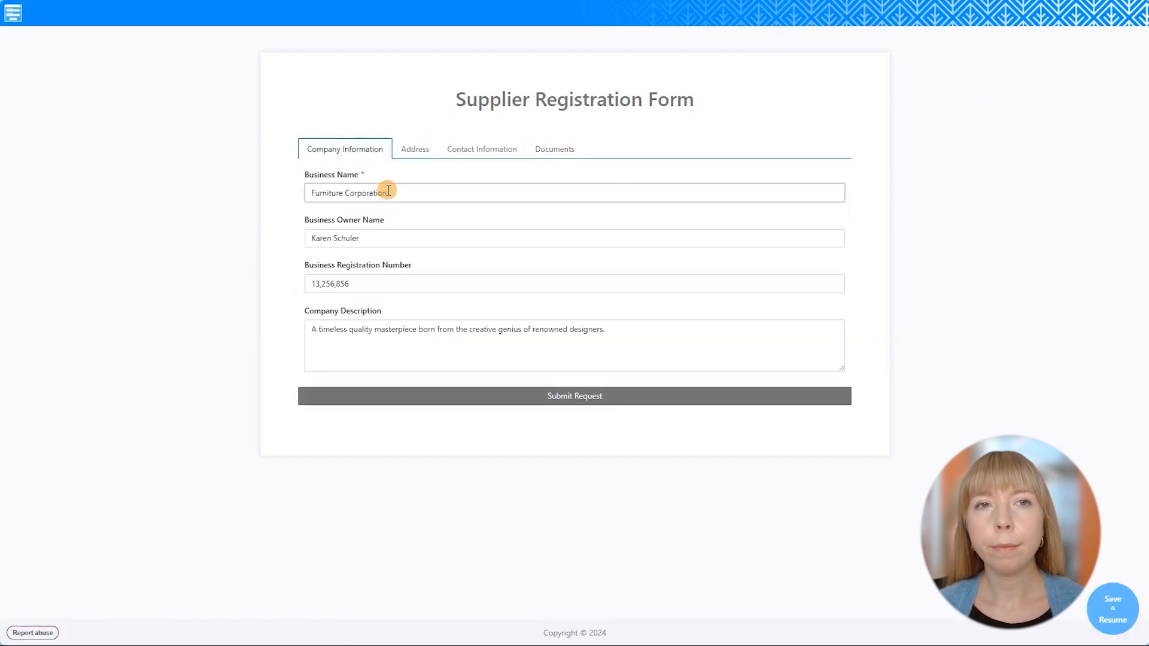
{"action": "left_click", "coordinate": [475, 395]}
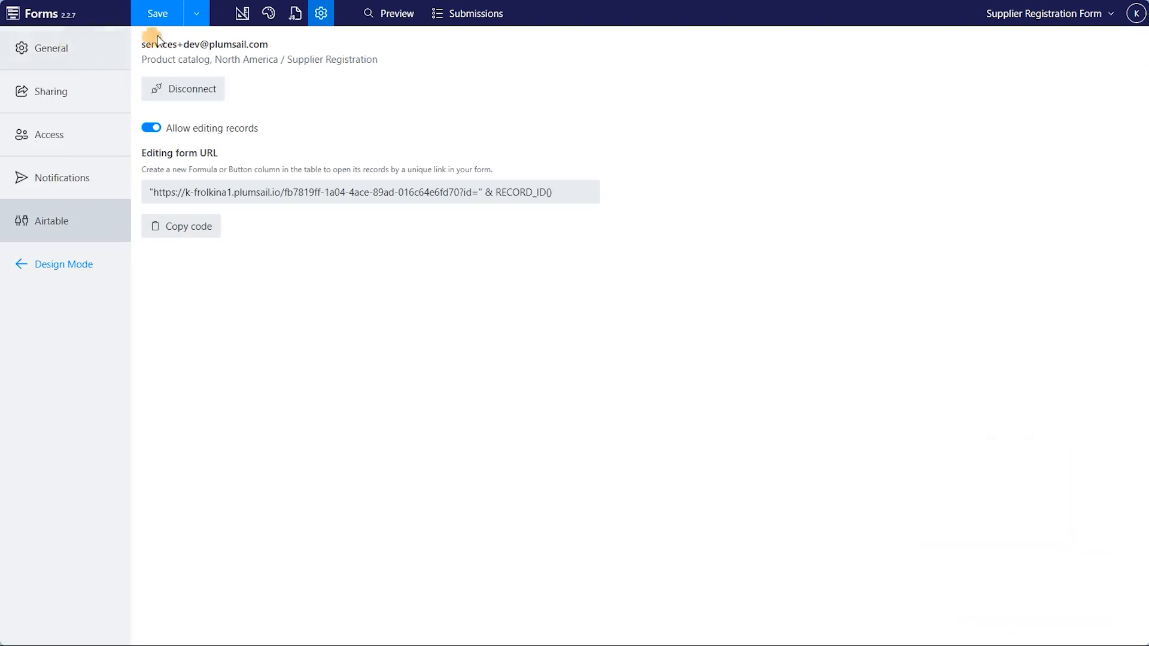
Set Business Name and Business Owner Name to Read-only in the designer and save.
{"action": "left_click", "coordinate": [242, 13]}
{"action": "left_click", "coordinate": [263, 212]}
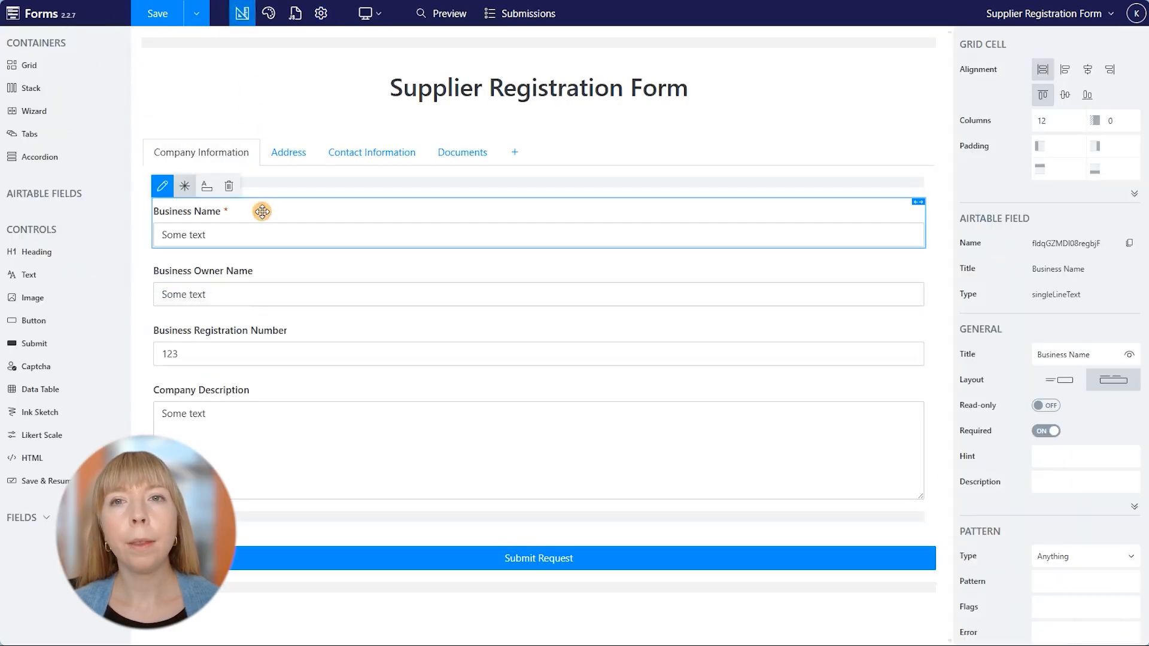
{"action": "left_click", "coordinate": [1044, 405]}
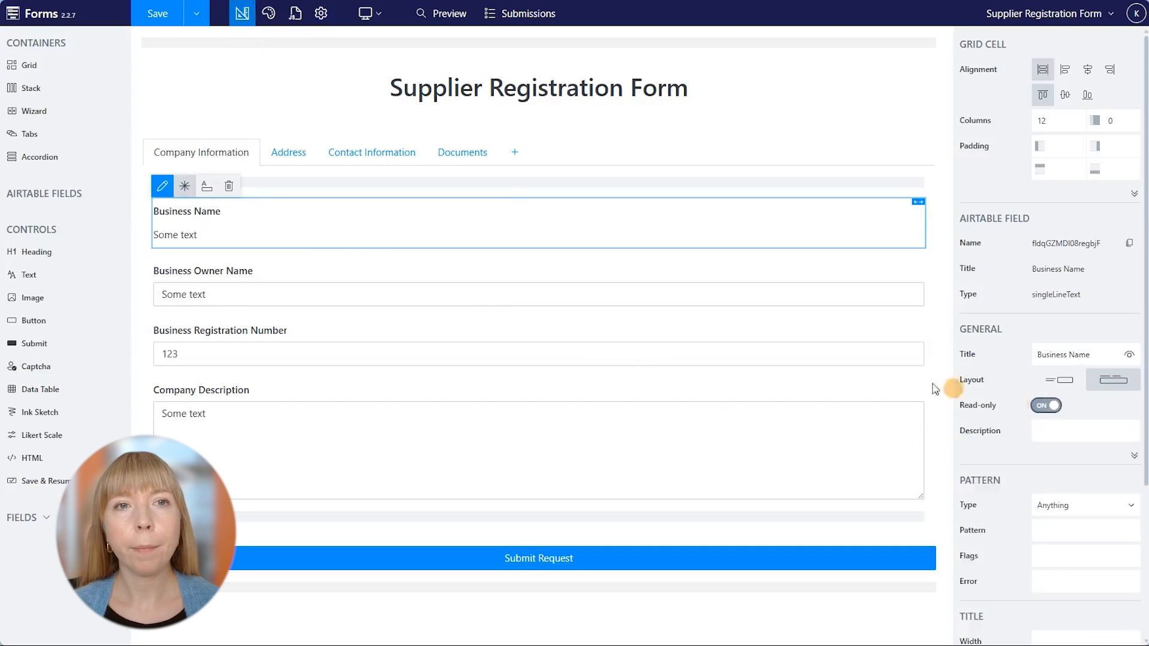
{"action": "left_click", "coordinate": [457, 279]}
{"action": "left_click", "coordinate": [1046, 405]}
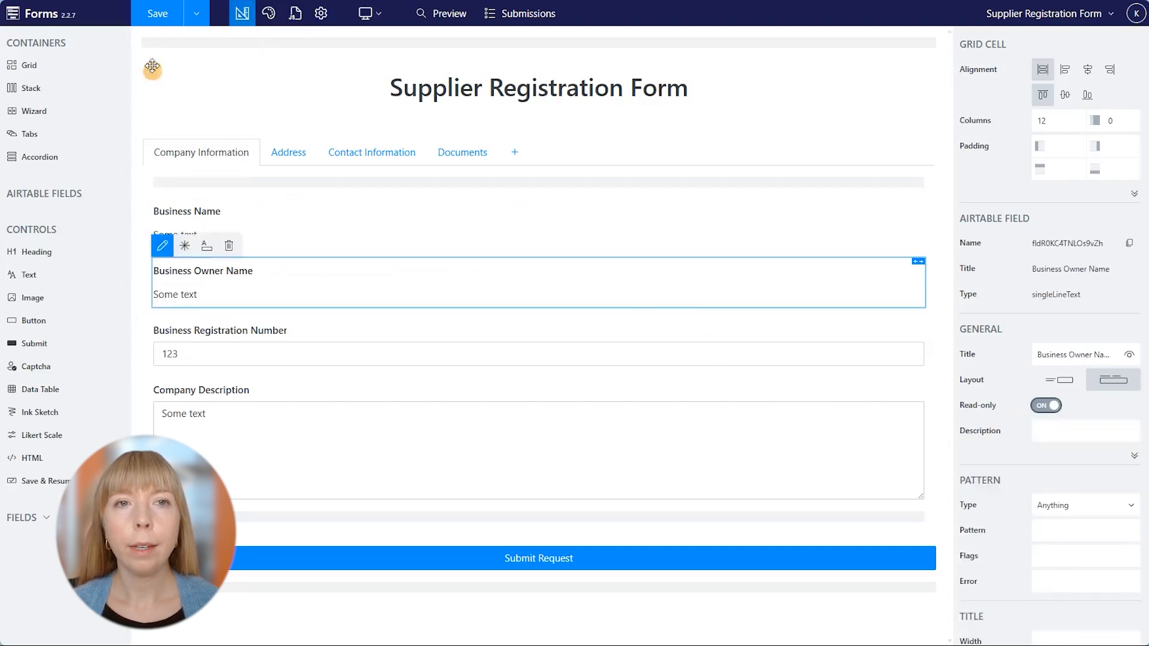
{"action": "left_click", "coordinate": [152, 17]}
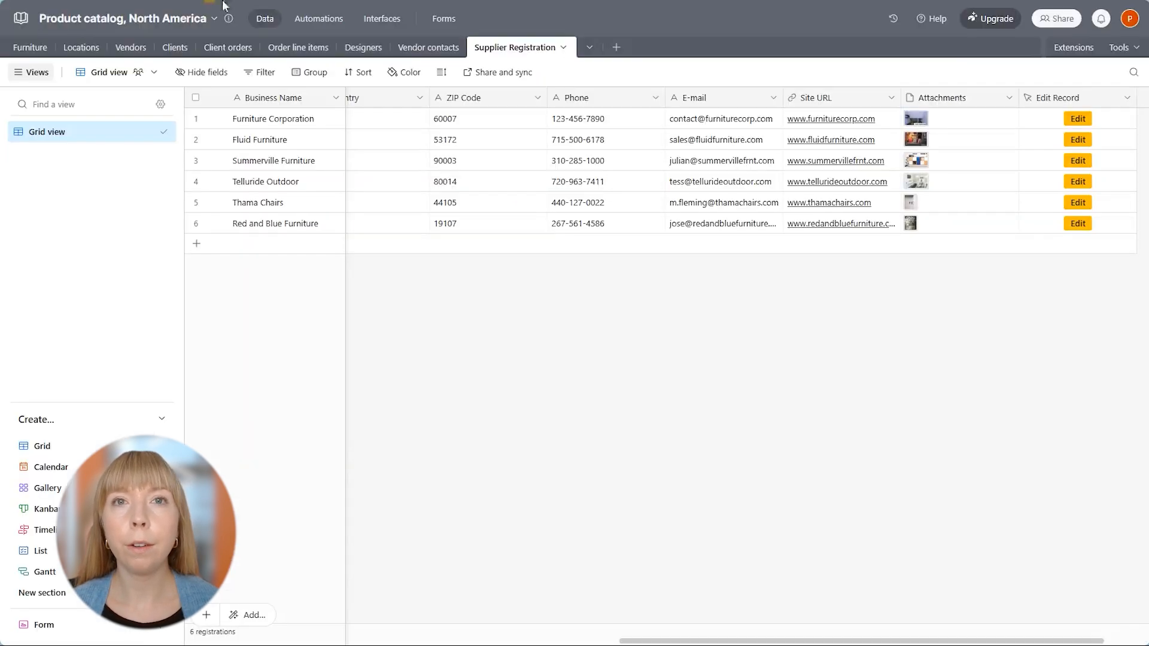
Launch the edit form for the Red and Blue Furniture record using its row's Edit button.
{"action": "left_click", "coordinate": [1082, 226]}
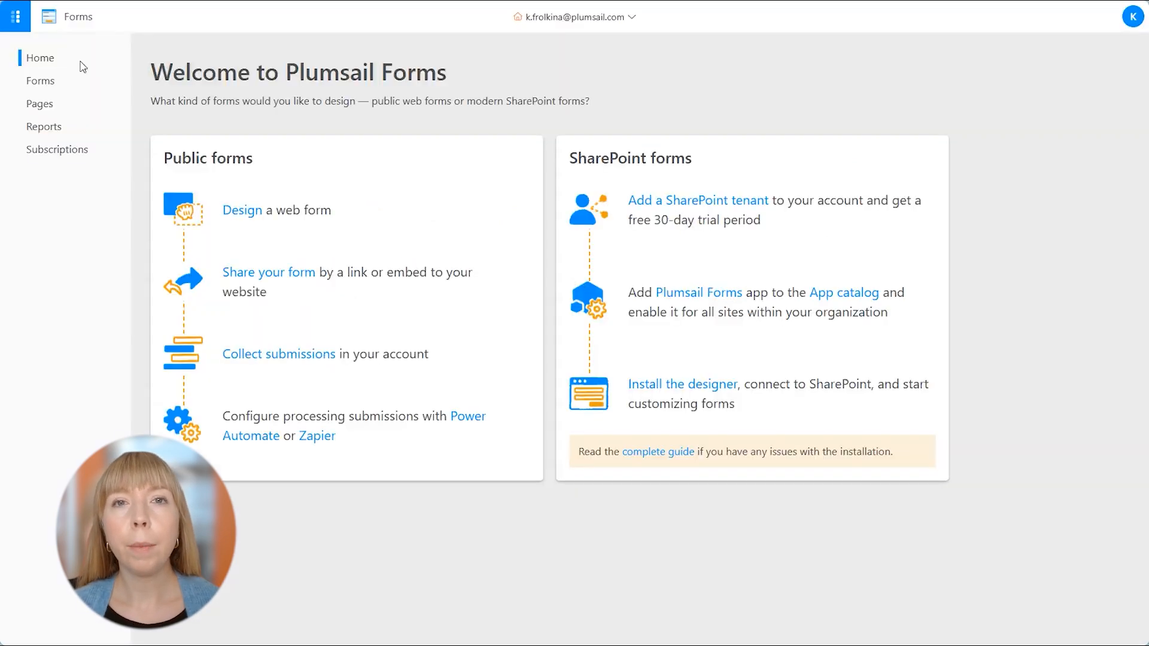
Review subscription usage limits and toggle 'Email me on reaching limits' off and back on.
{"action": "left_click", "coordinate": [73, 152]}
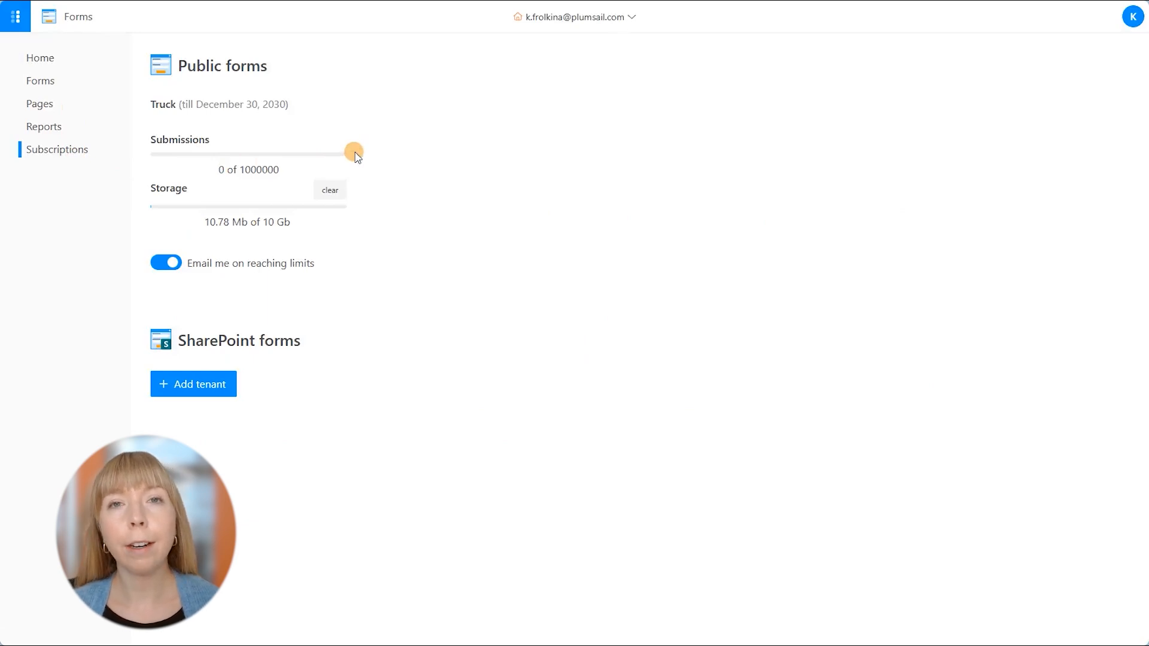
{"action": "left_click", "coordinate": [159, 269]}
{"action": "left_click", "coordinate": [158, 267]}
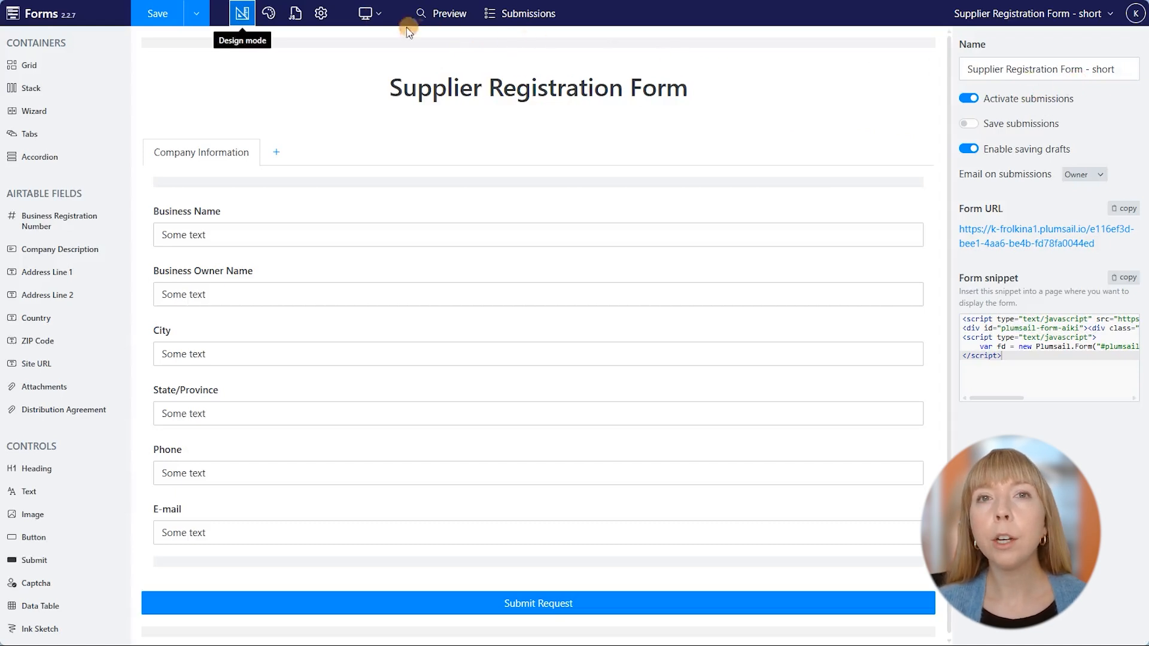
Check the short form's Airtable connection and sharing settings, then open its public Form URL.
{"action": "left_click", "coordinate": [321, 15]}
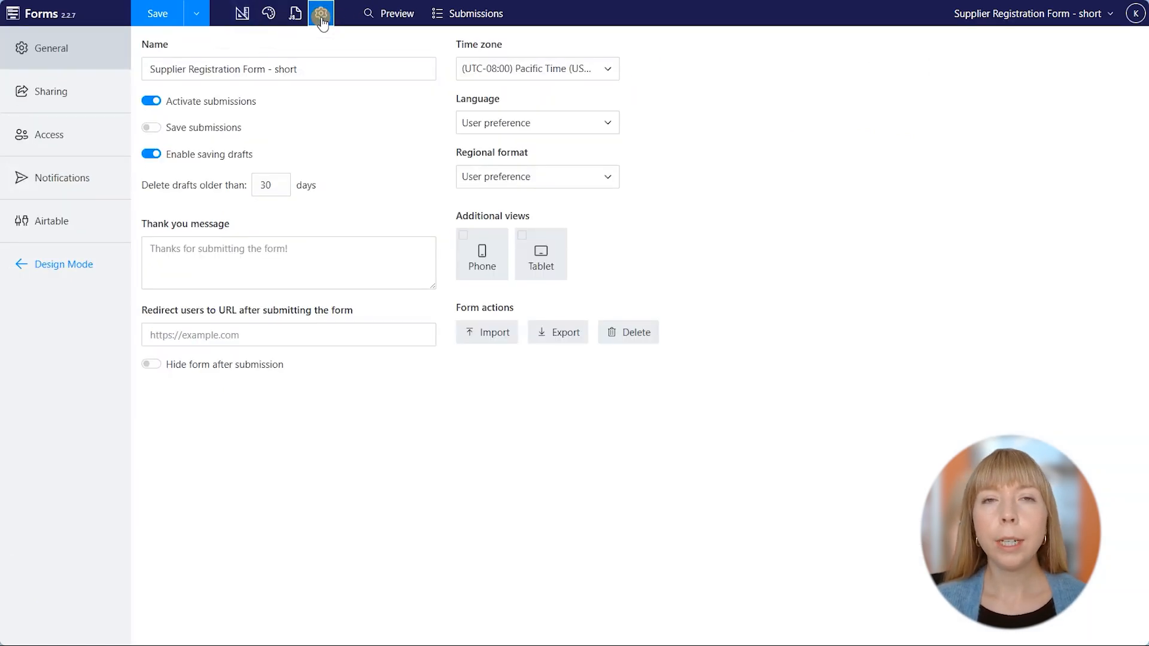
{"action": "left_click", "coordinate": [103, 220]}
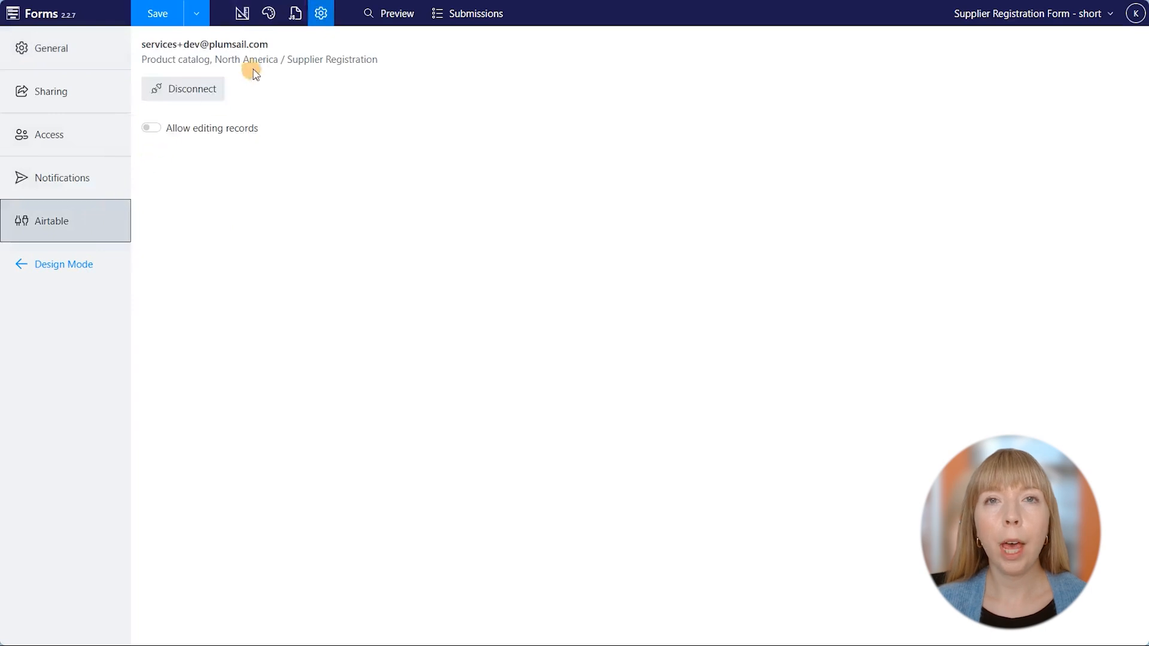
{"action": "left_click", "coordinate": [105, 104]}
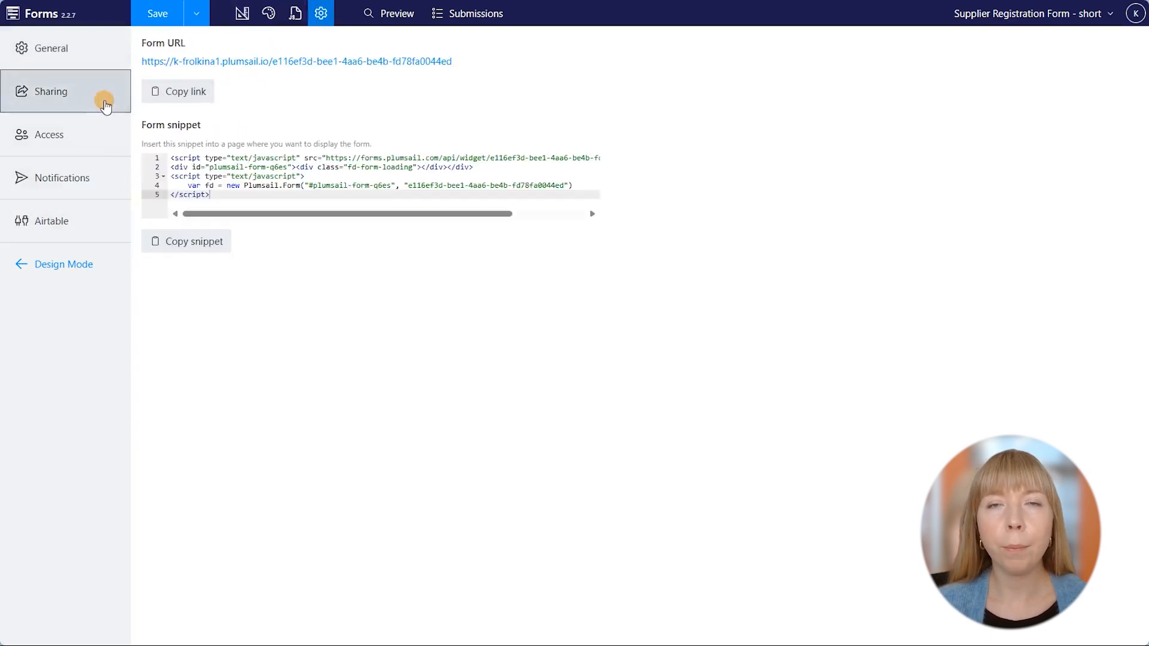
{"action": "left_click", "coordinate": [154, 62]}
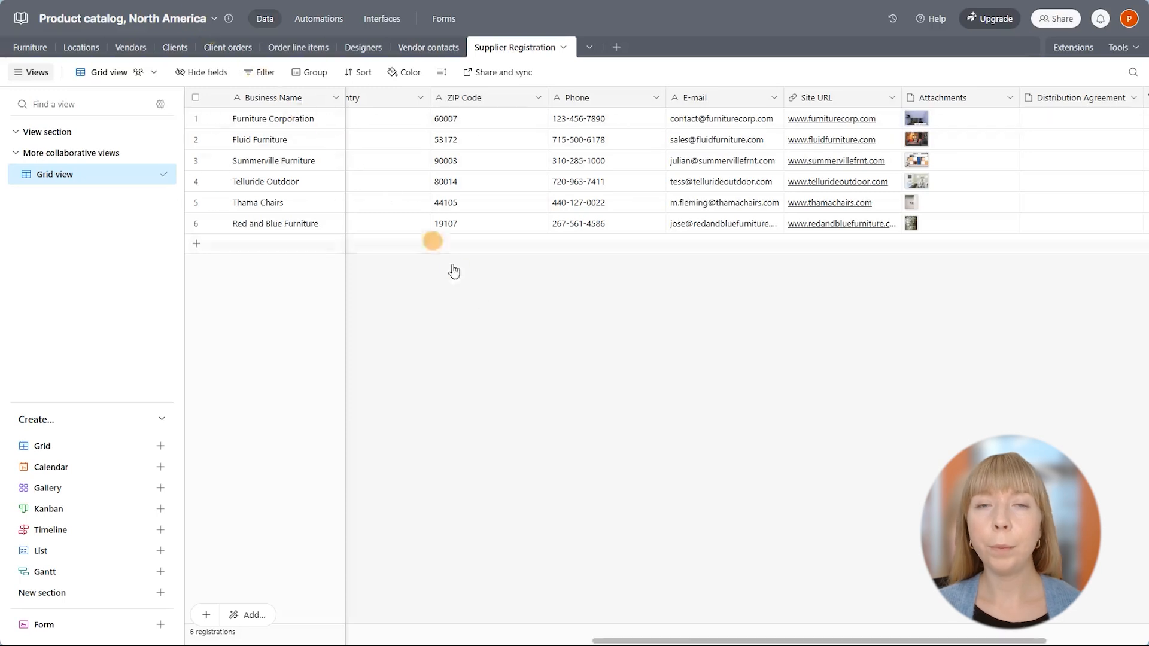
Generate the distribution agreement for Fluid Furniture from the Extensions dashboard.
{"action": "left_click_drag", "start_coordinate": [682, 641], "coordinate": [790, 641]}
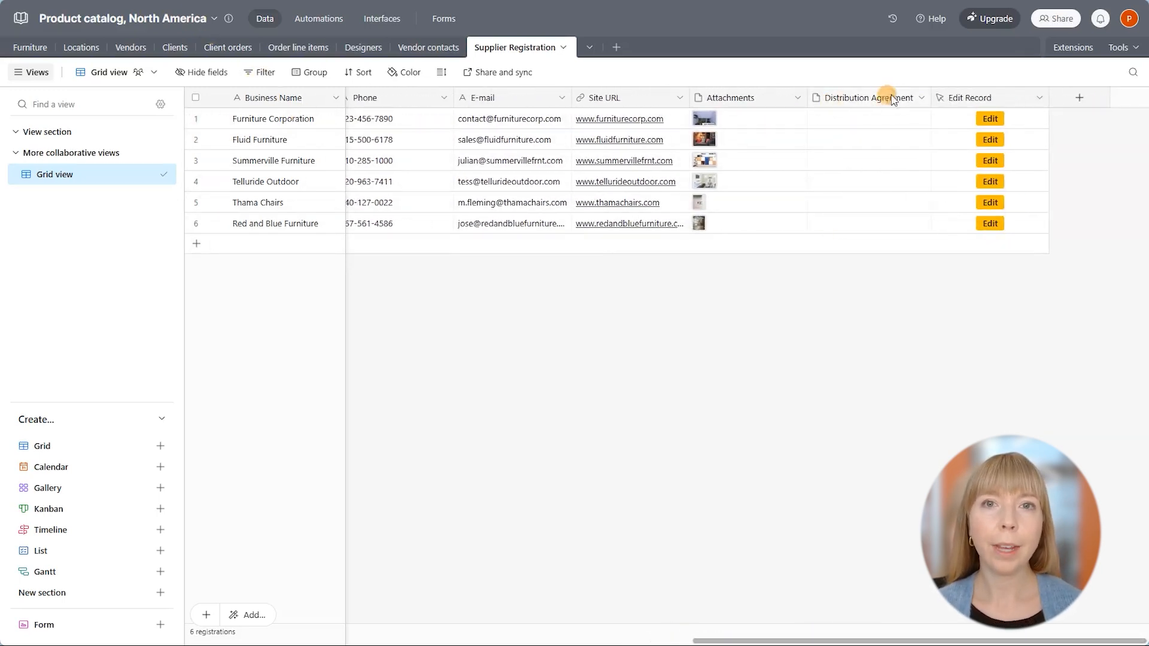
{"action": "left_click", "coordinate": [1067, 51]}
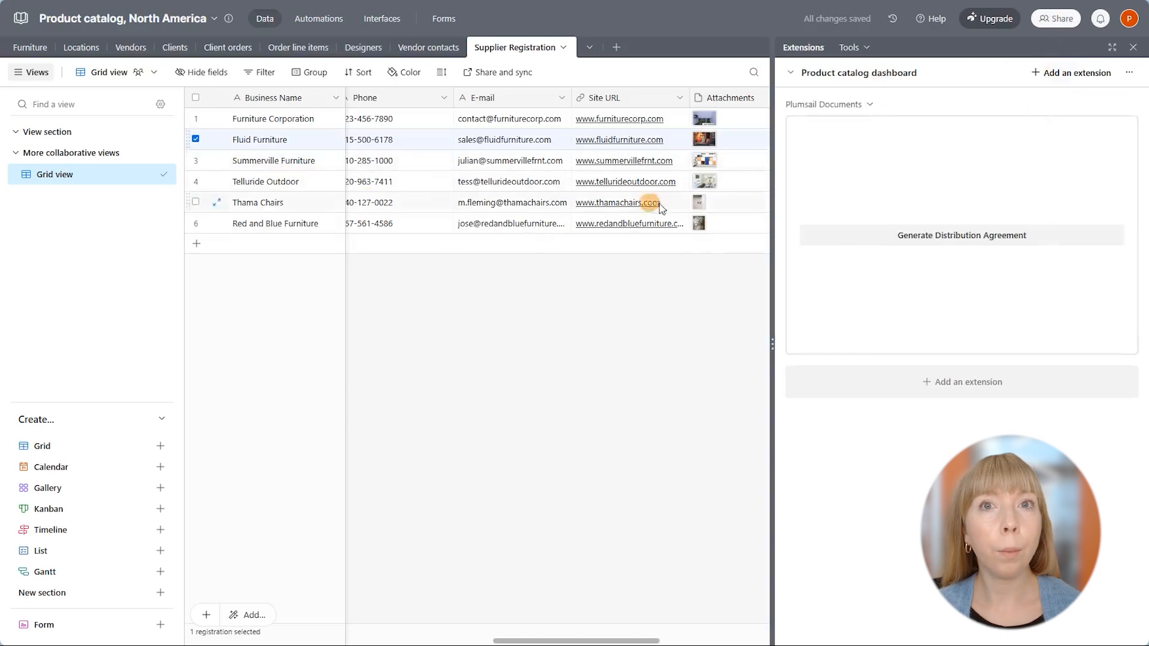
{"action": "left_click", "coordinate": [851, 235]}
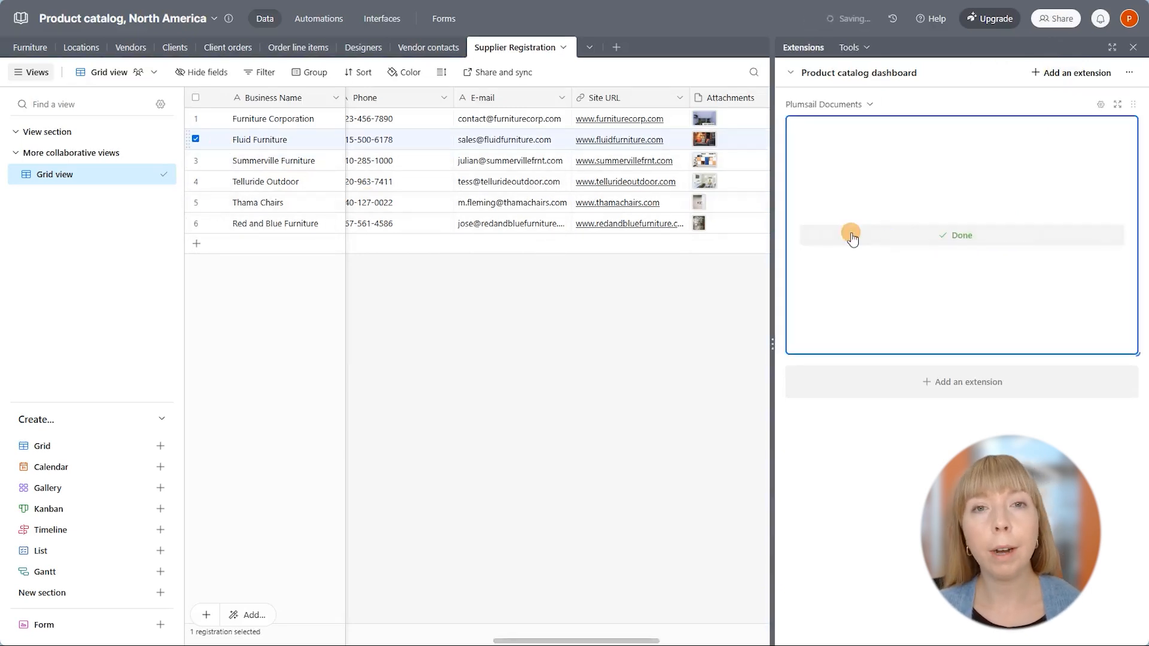
Preview 'Distribution agreement - Fluid Furniture.pdf' in the Distribution Agreement cell, then close it.
{"action": "left_click_drag", "start_coordinate": [641, 640], "coordinate": [715, 639]}
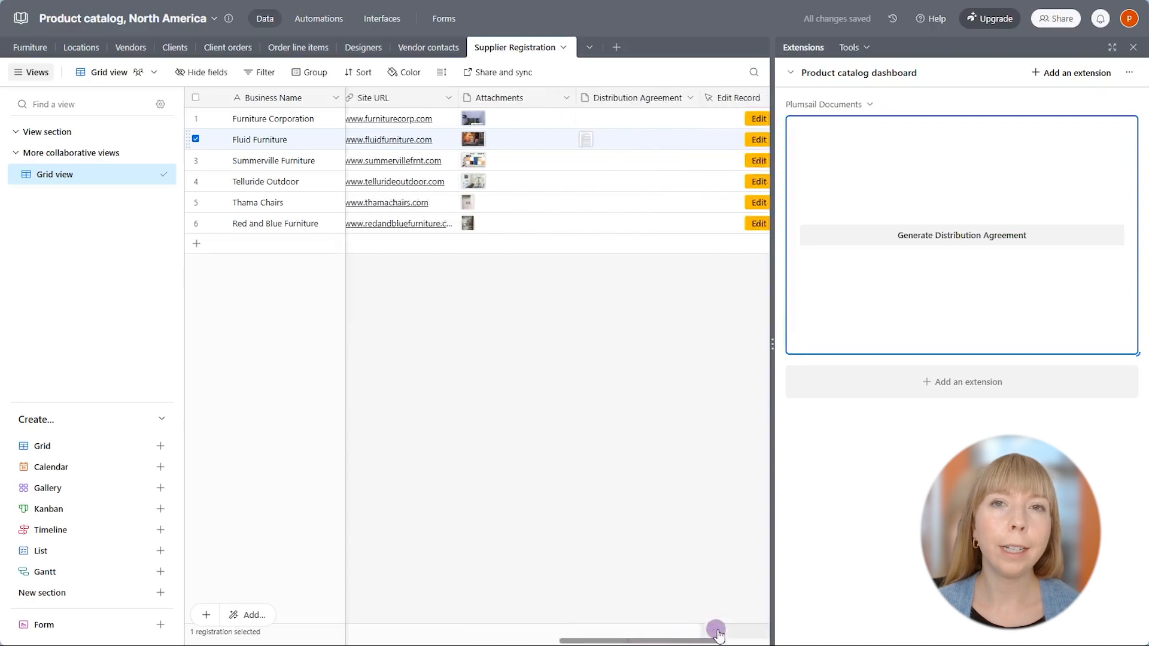
{"action": "left_click", "coordinate": [558, 139]}
{"action": "left_click", "coordinate": [558, 139]}
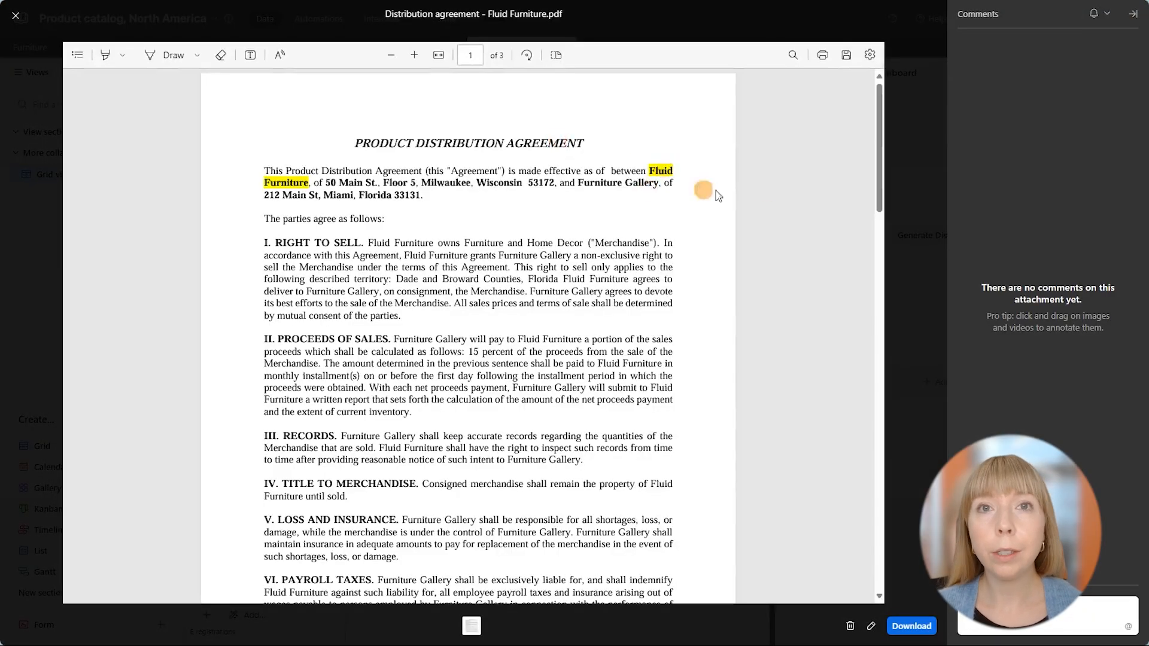
{"action": "left_click", "coordinate": [15, 16]}
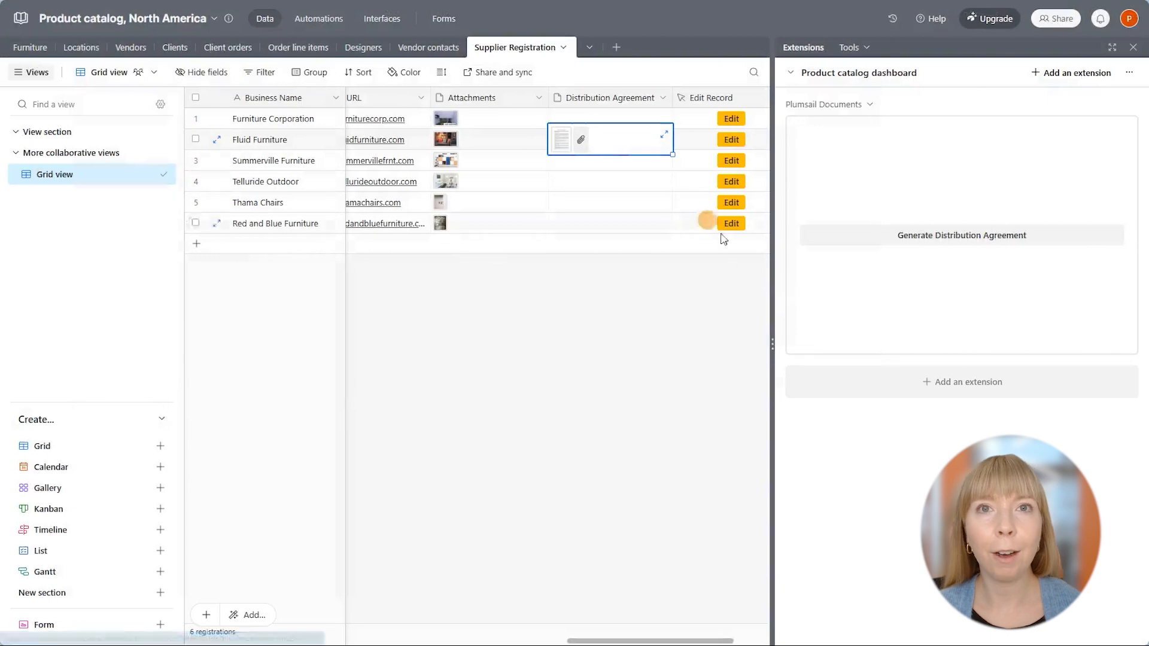